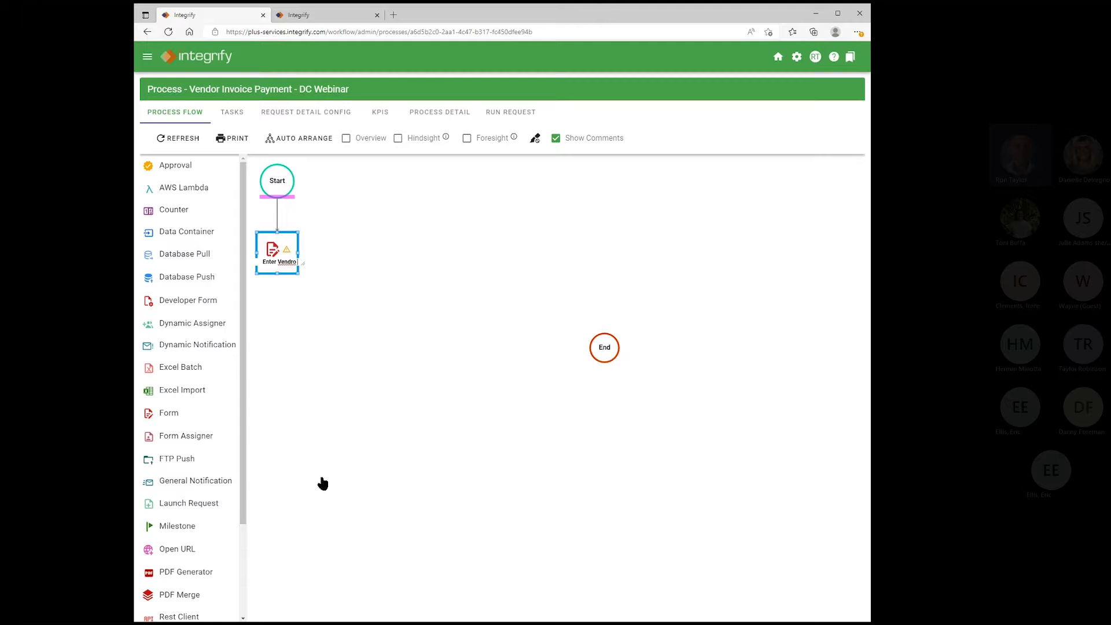
Step: Name the new form task Enter Vendor Invoice and assign the dynamic Requester account as its recipient
text(or Invoice)
click(329, 353)
right_click(284, 262)
mouse_move(325, 241)
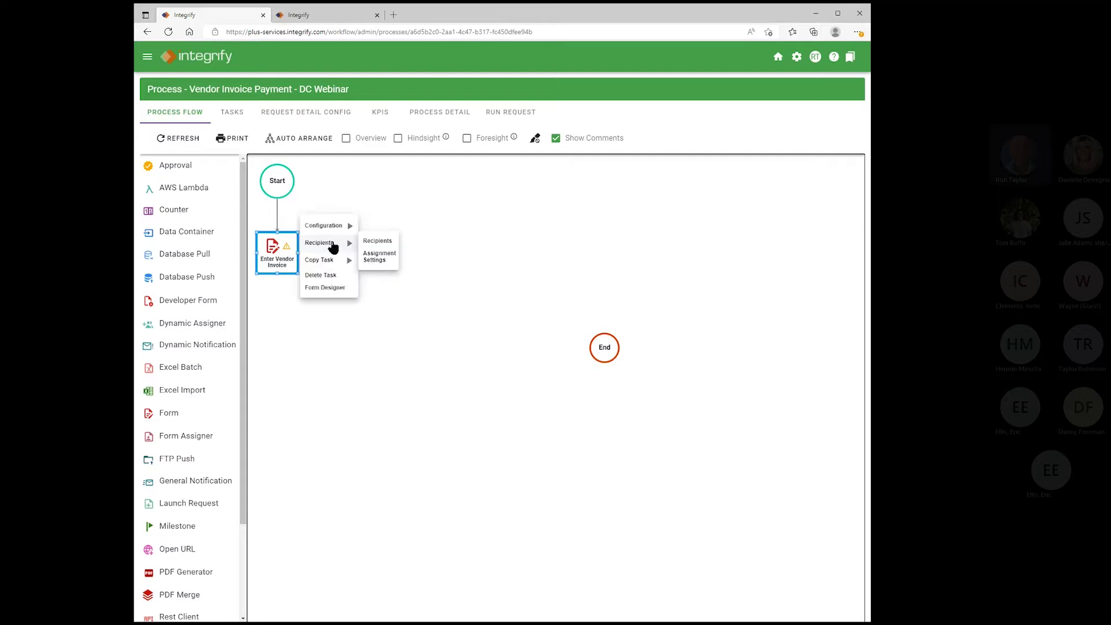
click(371, 237)
click(440, 225)
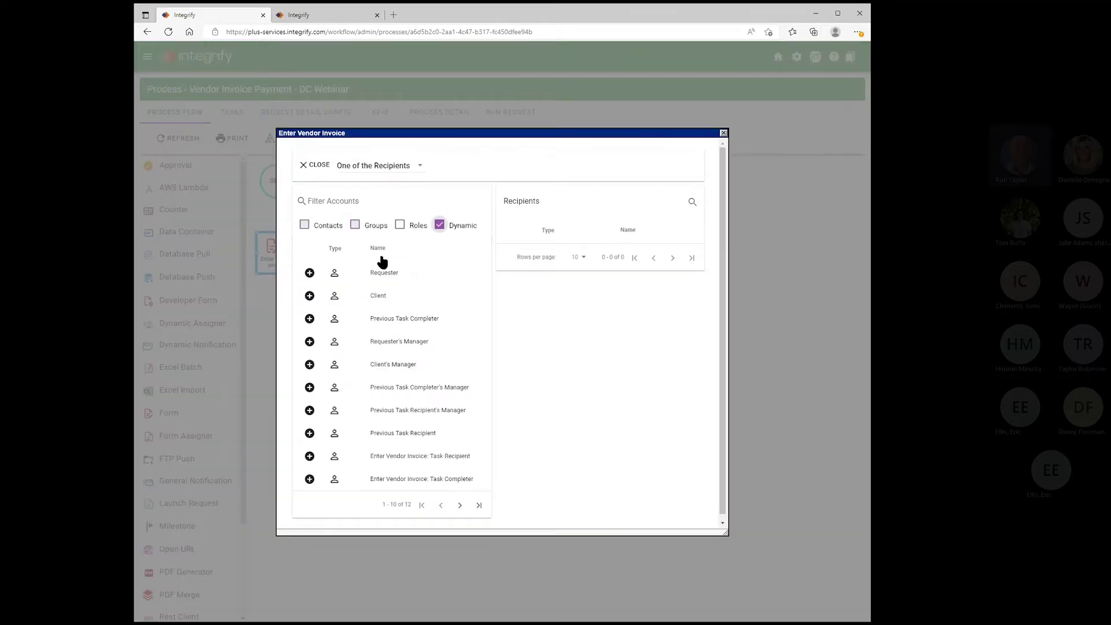
click(309, 273)
click(314, 174)
Step: Configure the Enter Vendor Invoice task to use the Invoice Payment form from the v8 folder, and save the settings
right_click(288, 255)
mouse_move(324, 221)
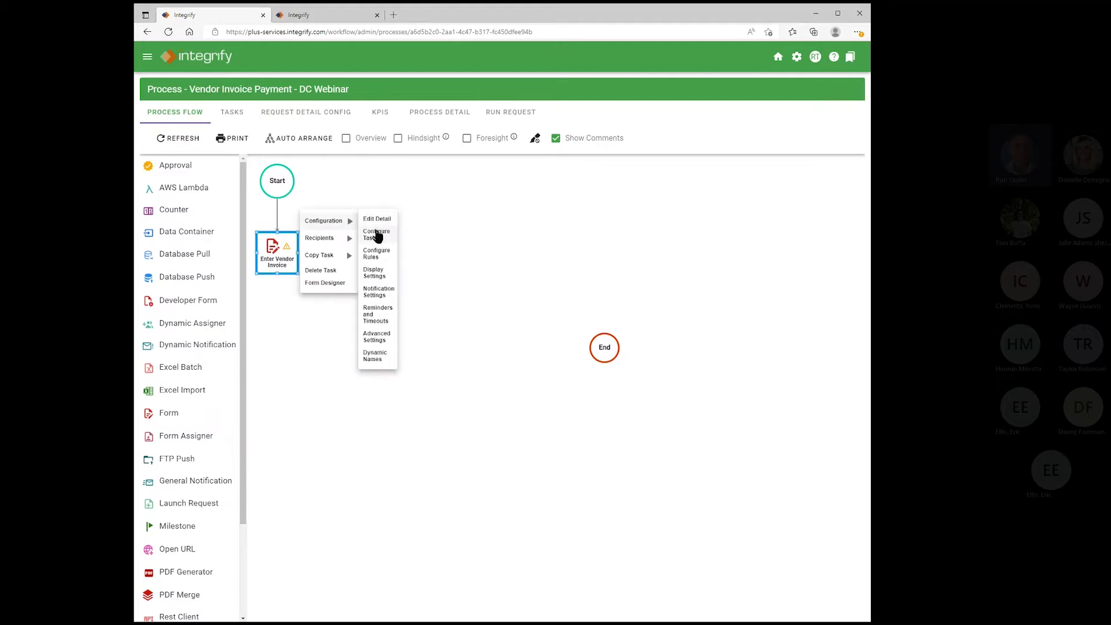
click(377, 234)
click(322, 237)
scroll(422, 362, down, 10)
click(415, 372)
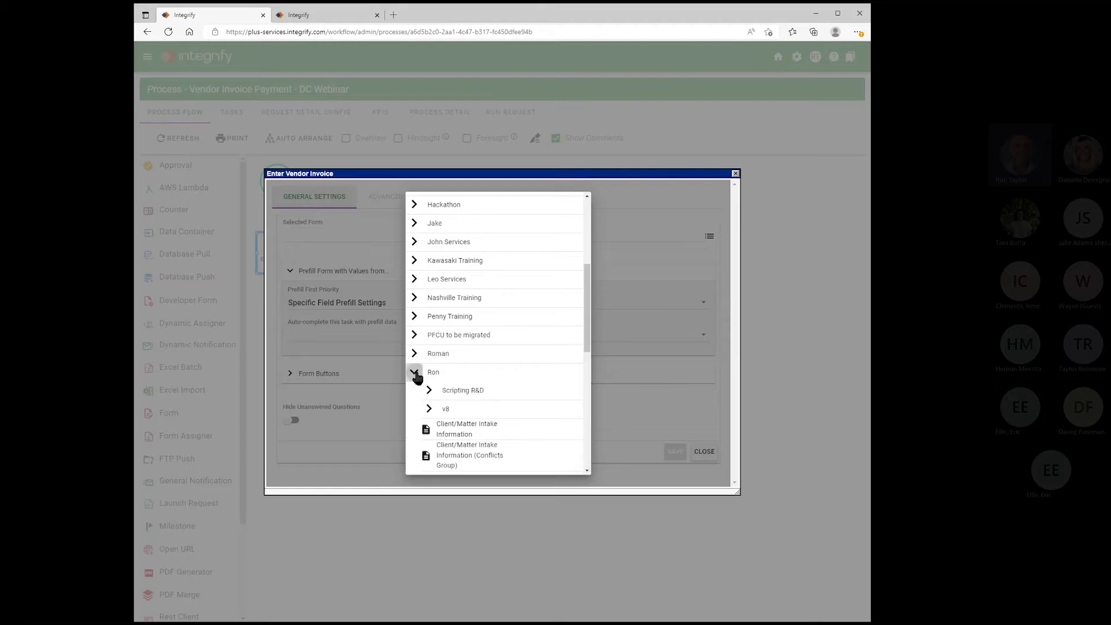
scroll(421, 370, down, 2)
click(428, 282)
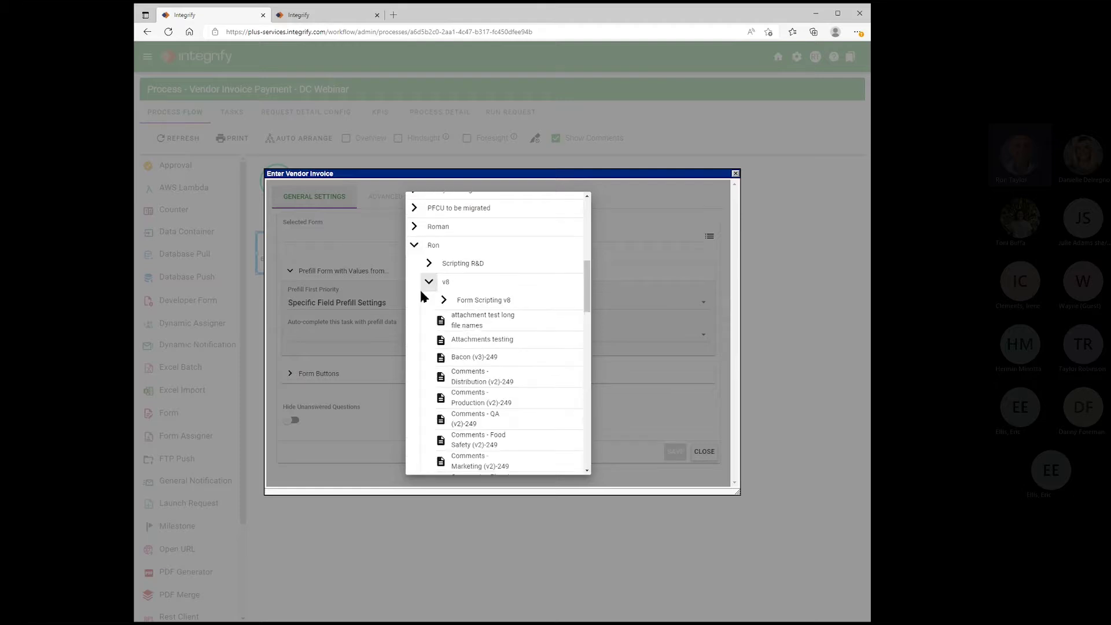
scroll(418, 297, down, 5)
scroll(422, 317, down, 3)
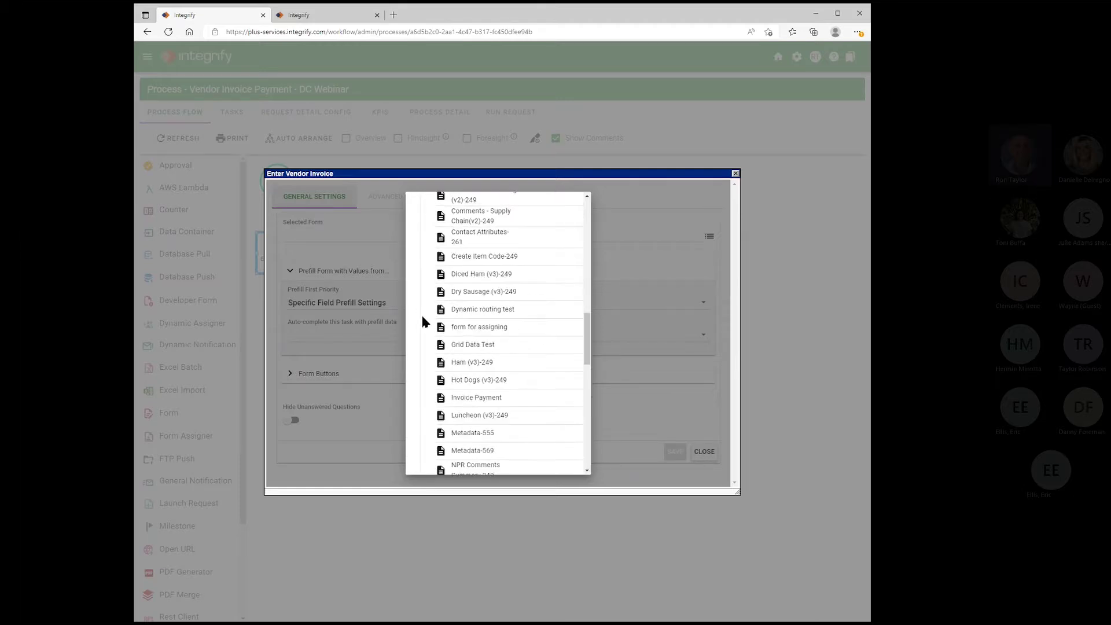
click(446, 393)
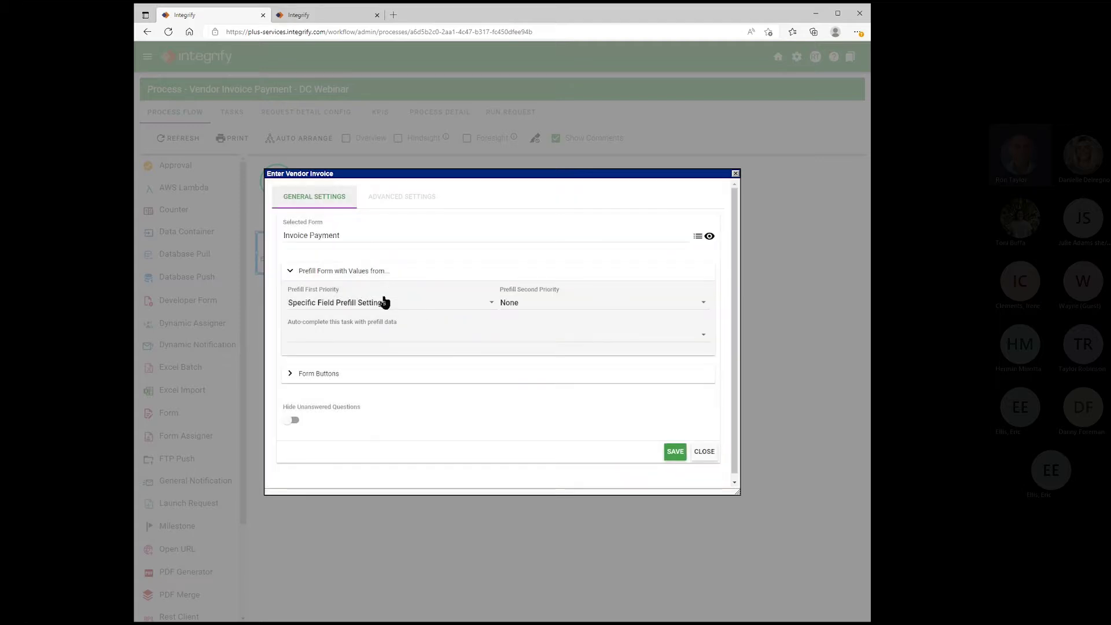
click(675, 452)
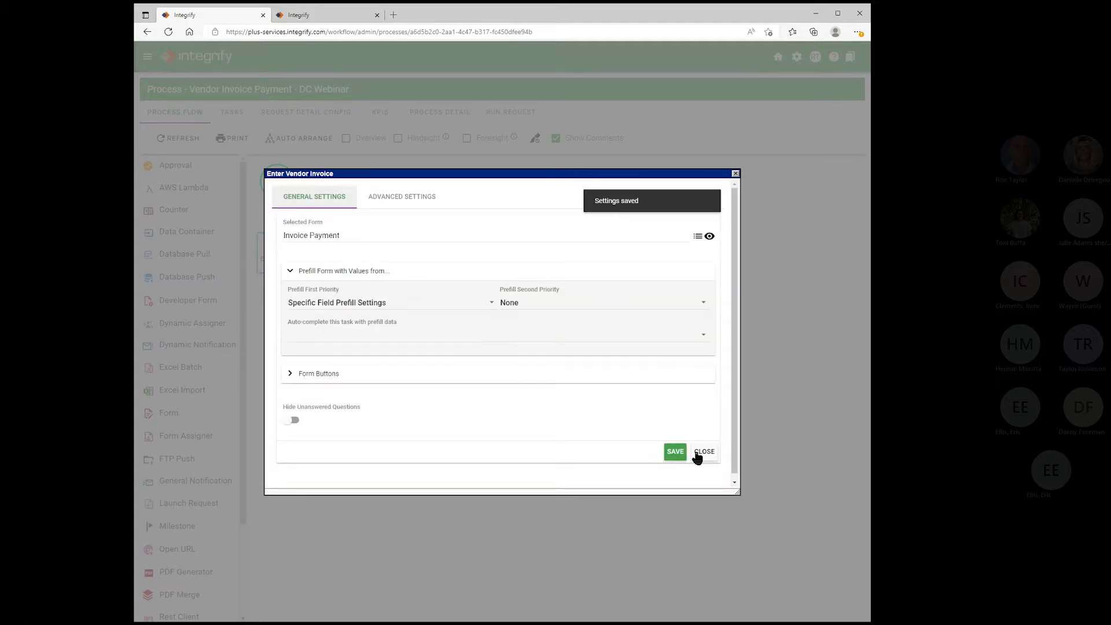
click(703, 452)
Step: Examine the Vendor Invoice and Payment sections of the Enter Vendor Invoice form in the Form Designer
right_click(277, 250)
click(321, 285)
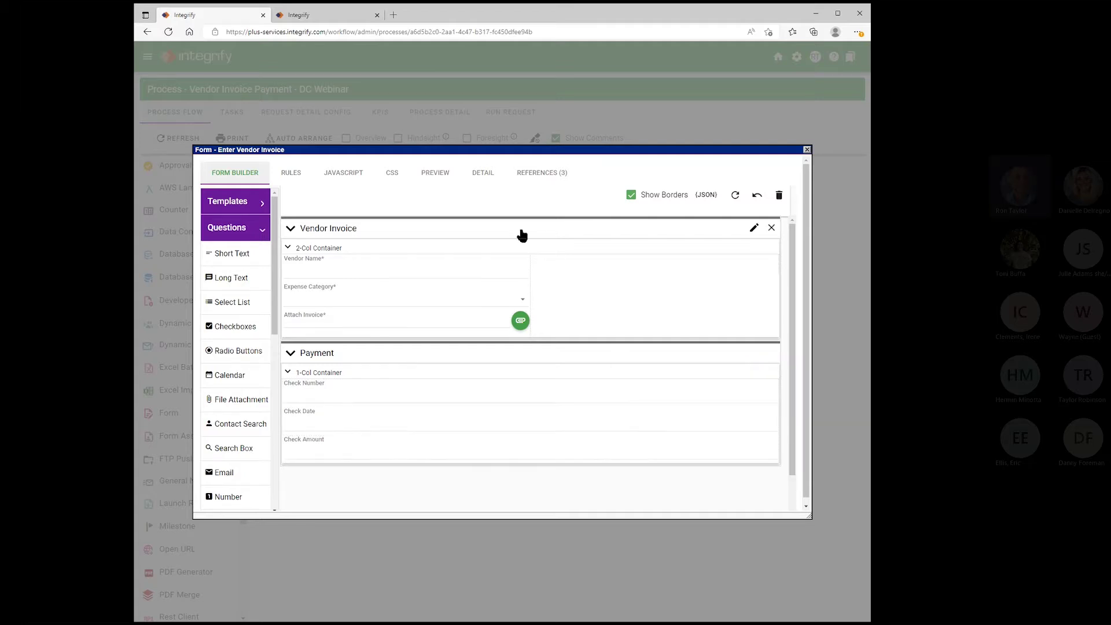
click(807, 150)
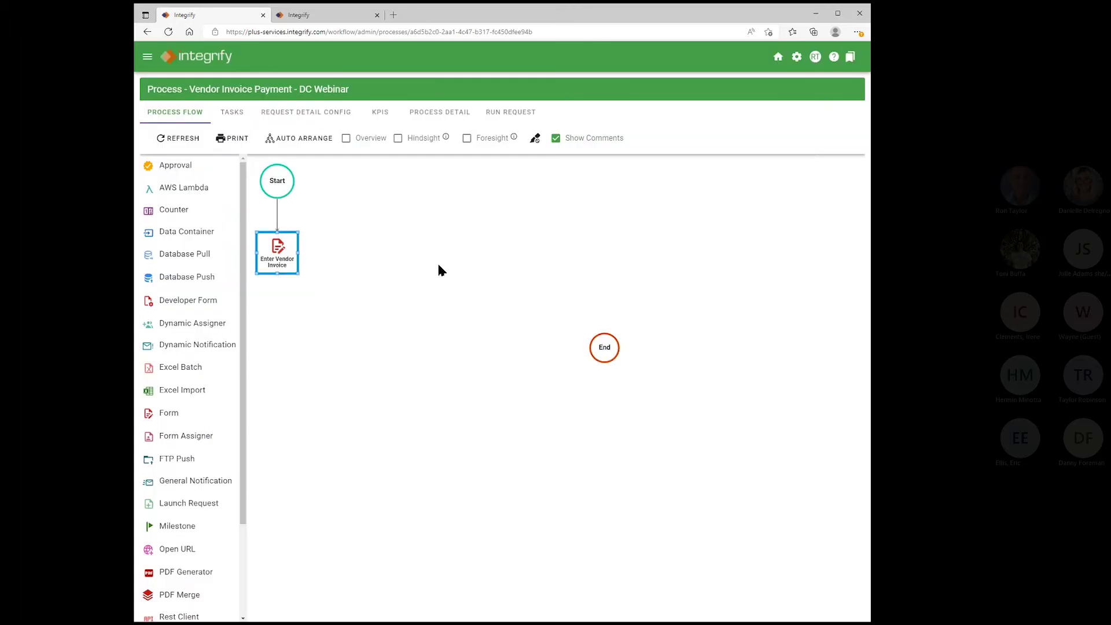
Step: Add a milestone named Vendor Payment Requested after Enter Vendor Invoice and place it directly beside that task
click(310, 312)
drag(173, 527, 290, 263)
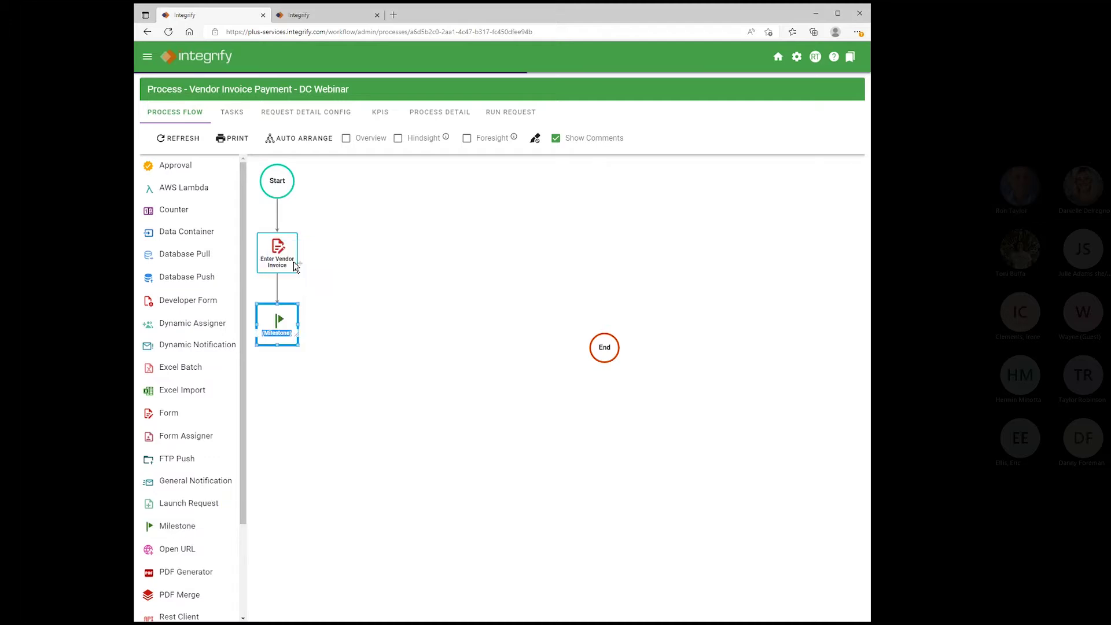
text(Vendor)
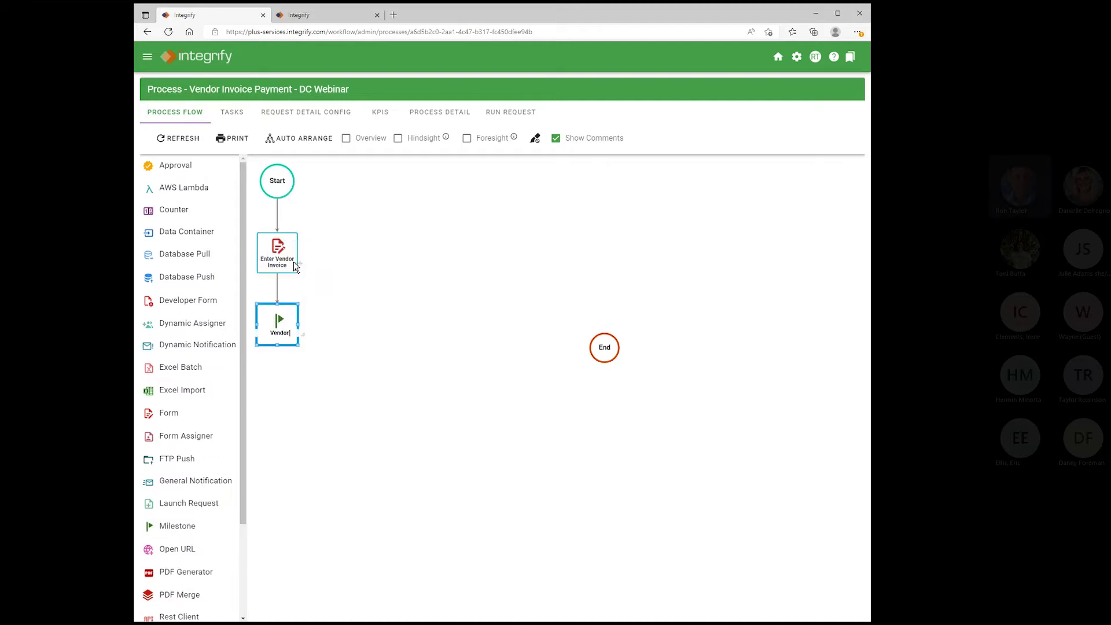
text( Payment Requested)
click(362, 412)
drag(280, 325, 343, 253)
click(357, 350)
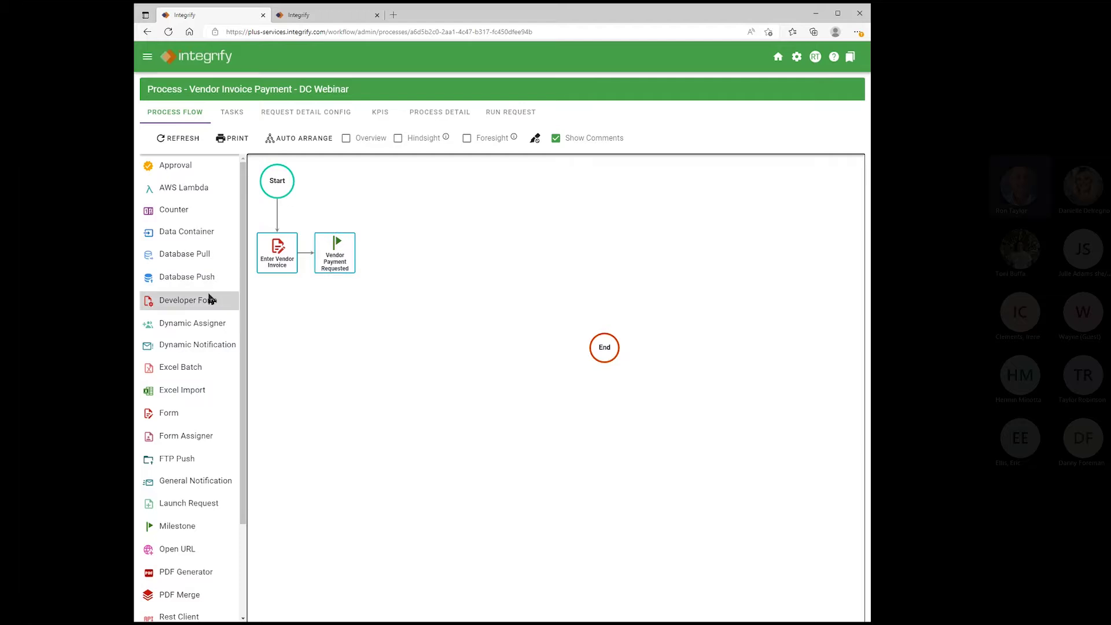
Step: Add a data container named Receive Payment Data after the Vendor Payment Requested milestone
drag(172, 235, 344, 264)
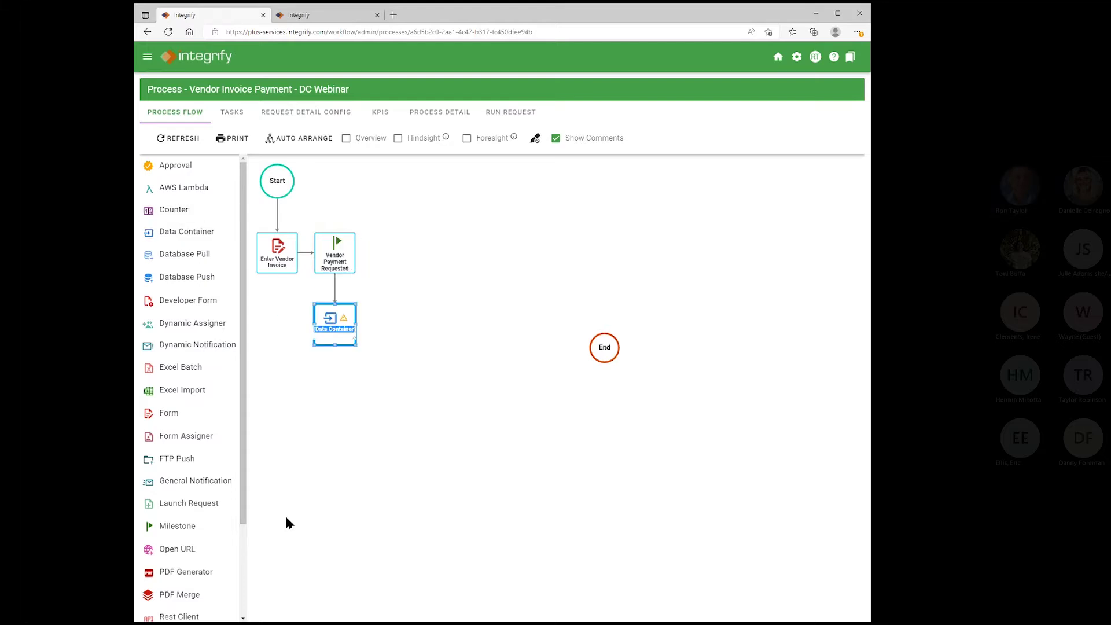
text(Receive Payment Data)
click(346, 418)
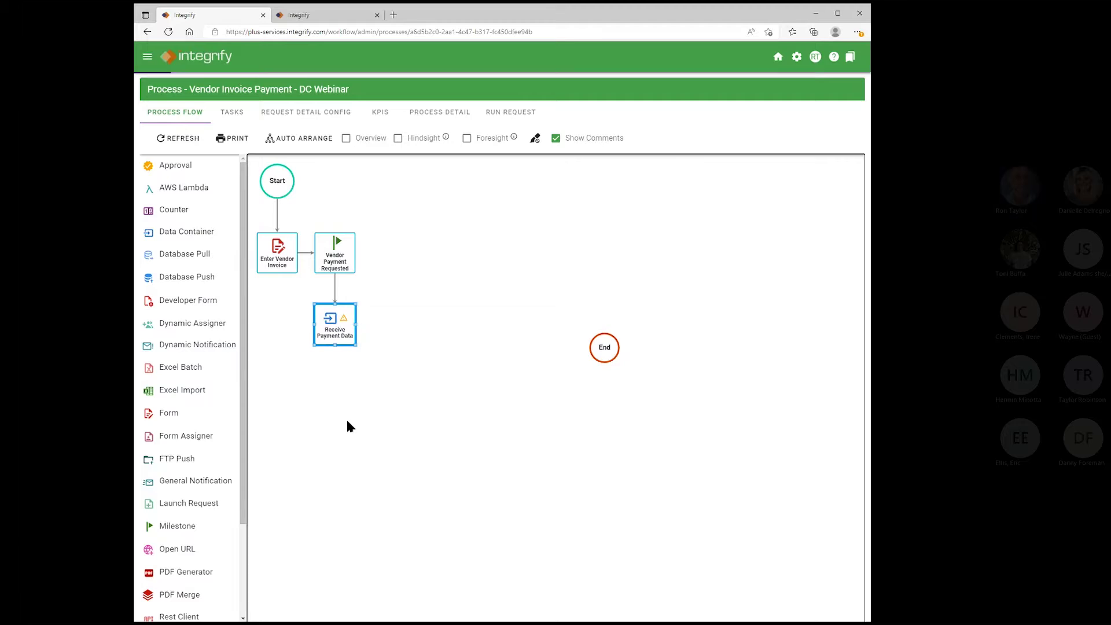
Step: Configure the Receive Payment Data task to capture a field named checkNum with data type String
right_click(344, 331)
mouse_move(399, 299)
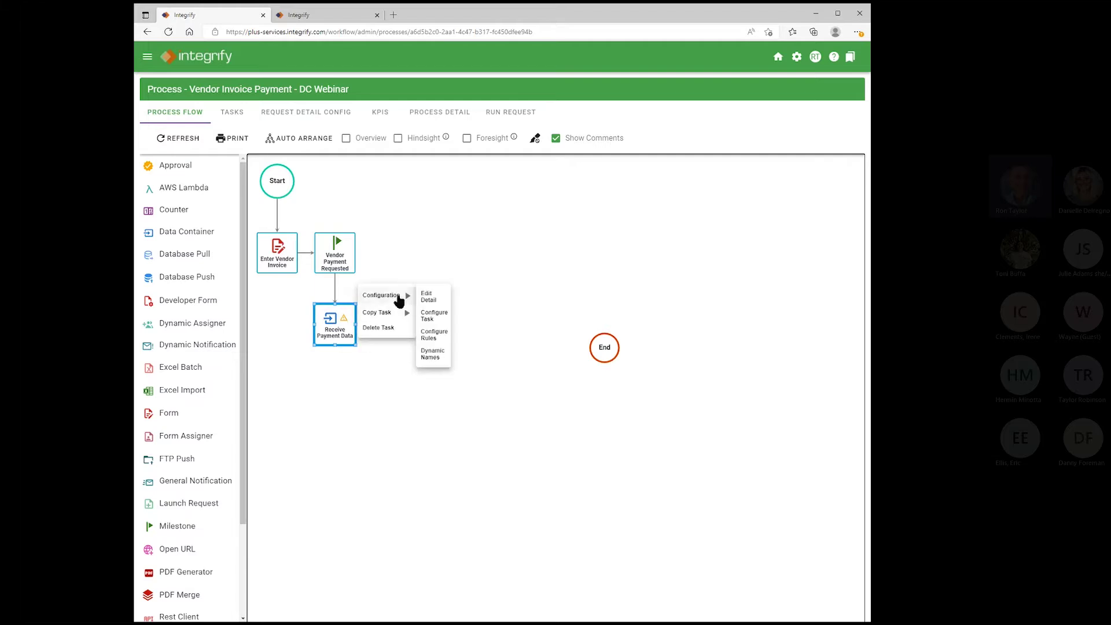
click(431, 315)
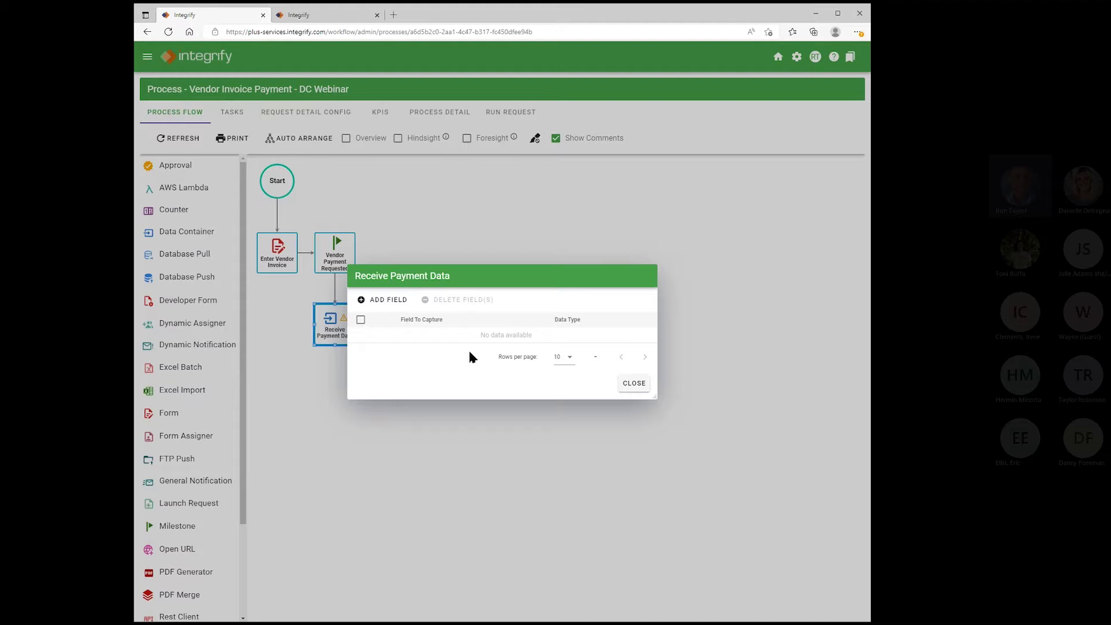
click(389, 300)
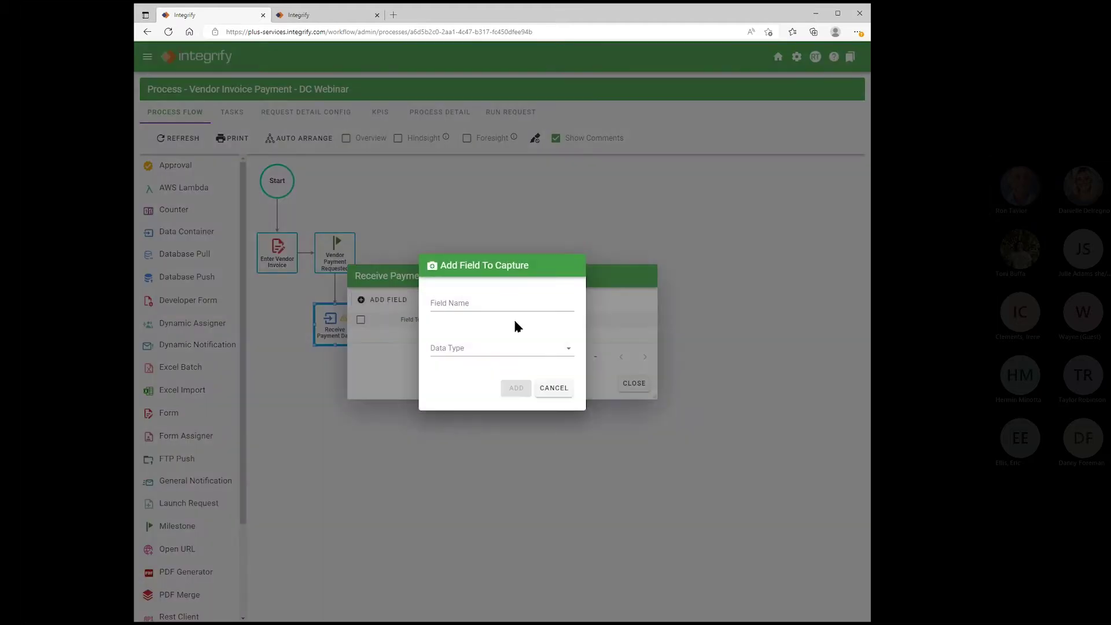
click(493, 305)
text(checkNum)
key(Tab)
key(Down)
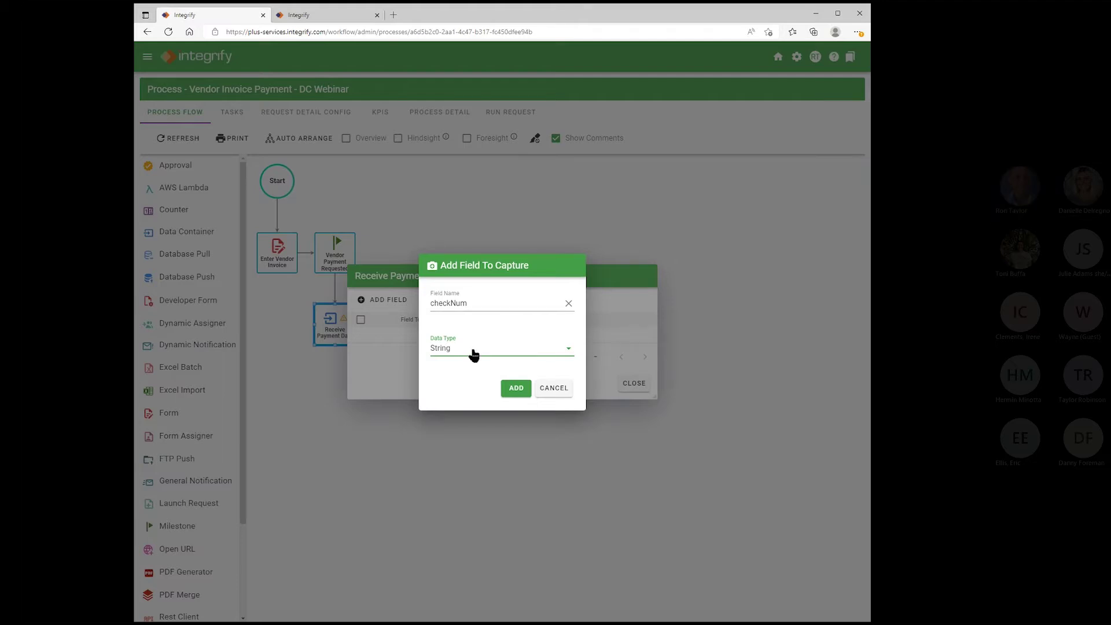
click(516, 389)
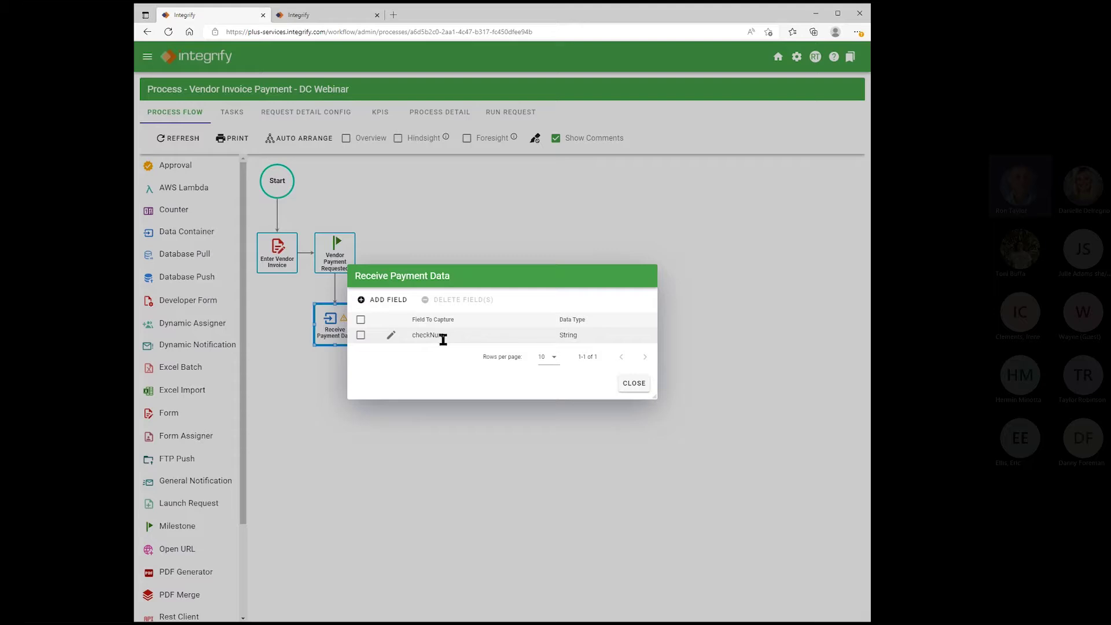
Step: Add a checkDate field with data type String to the Receive Payment Data task
click(389, 301)
click(493, 308)
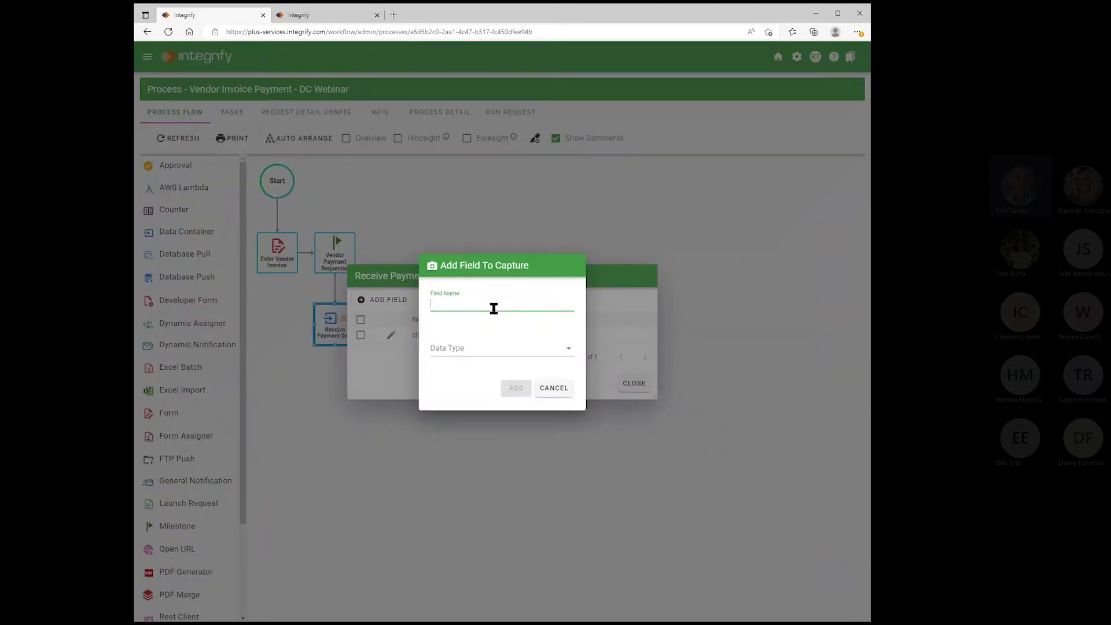
text(checkDate)
key(Tab)
key(Down)
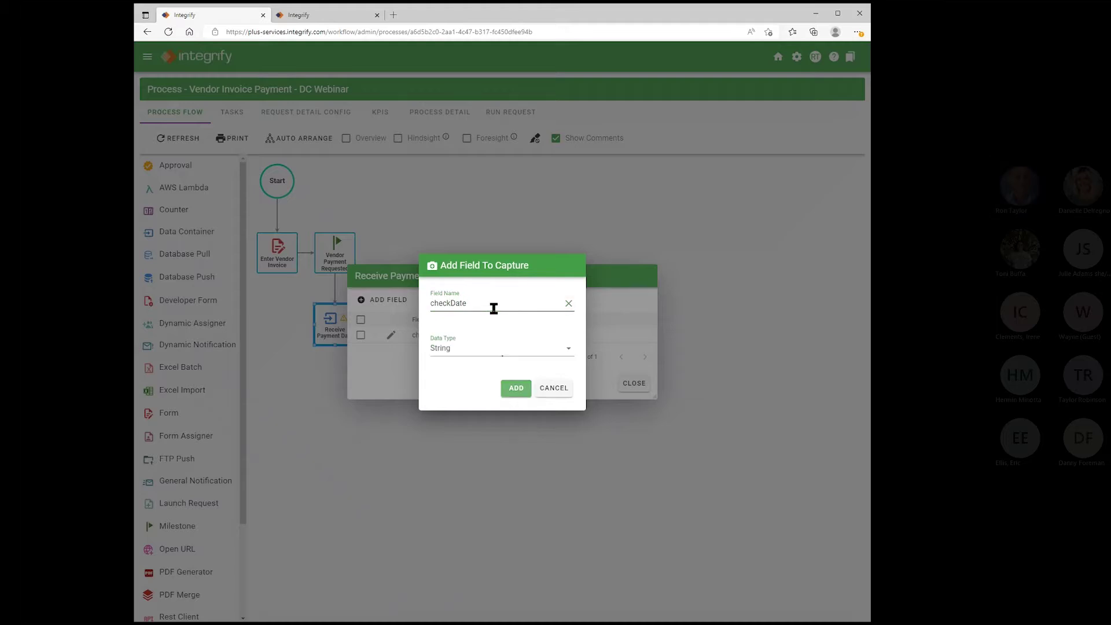
click(515, 387)
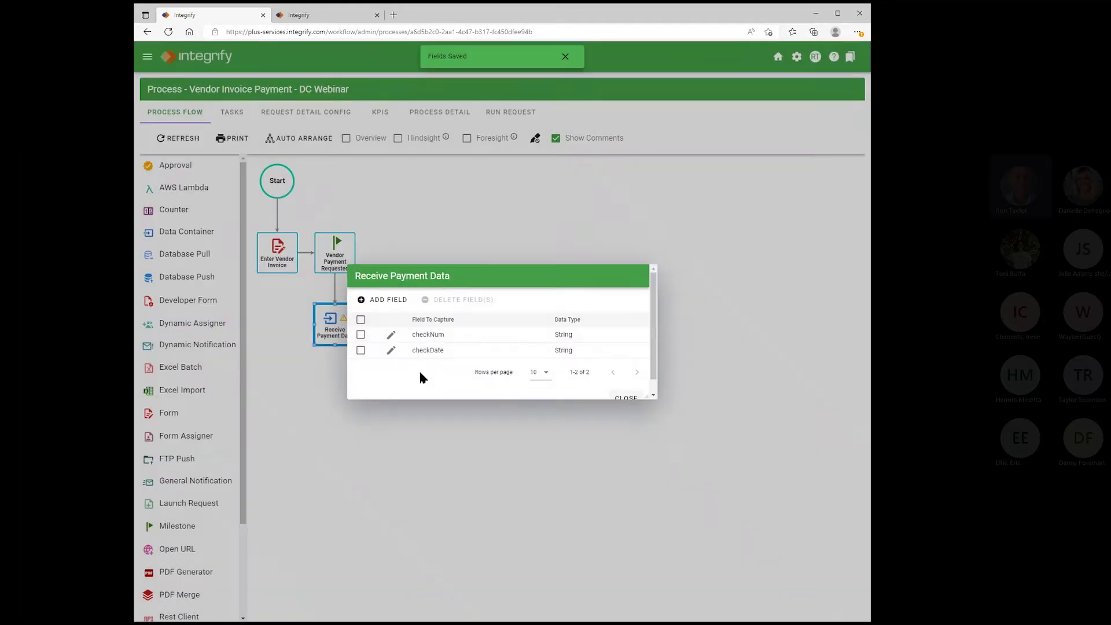
Step: Add a checkAmt field with data type String to the Receive Payment Data task and close its configuration
click(379, 301)
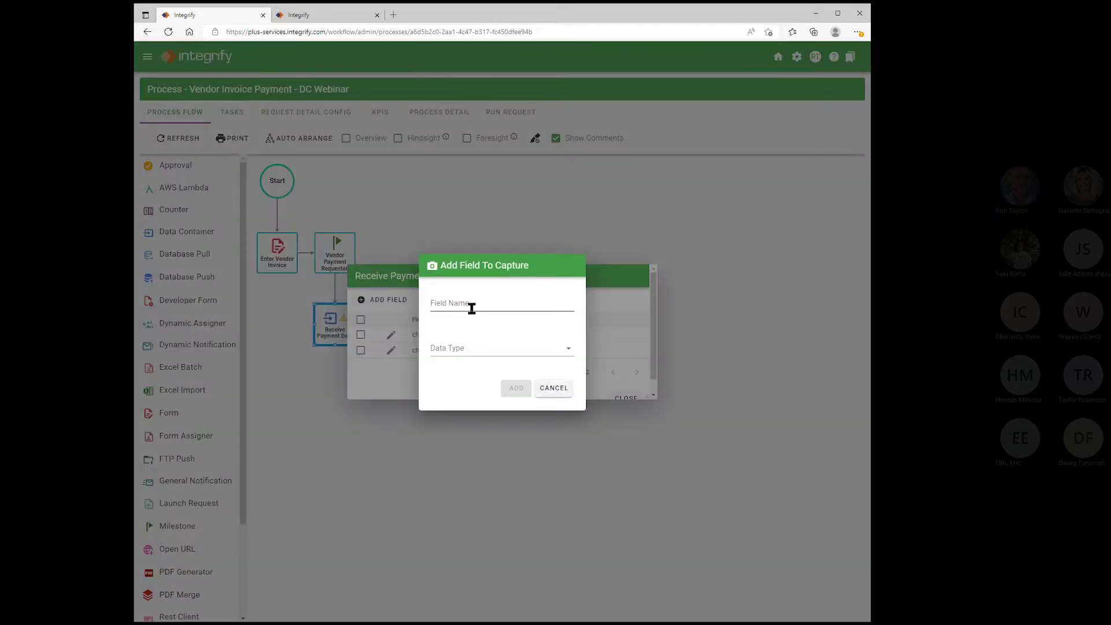
text(checkAmt)
key(Tab)
key(Down)
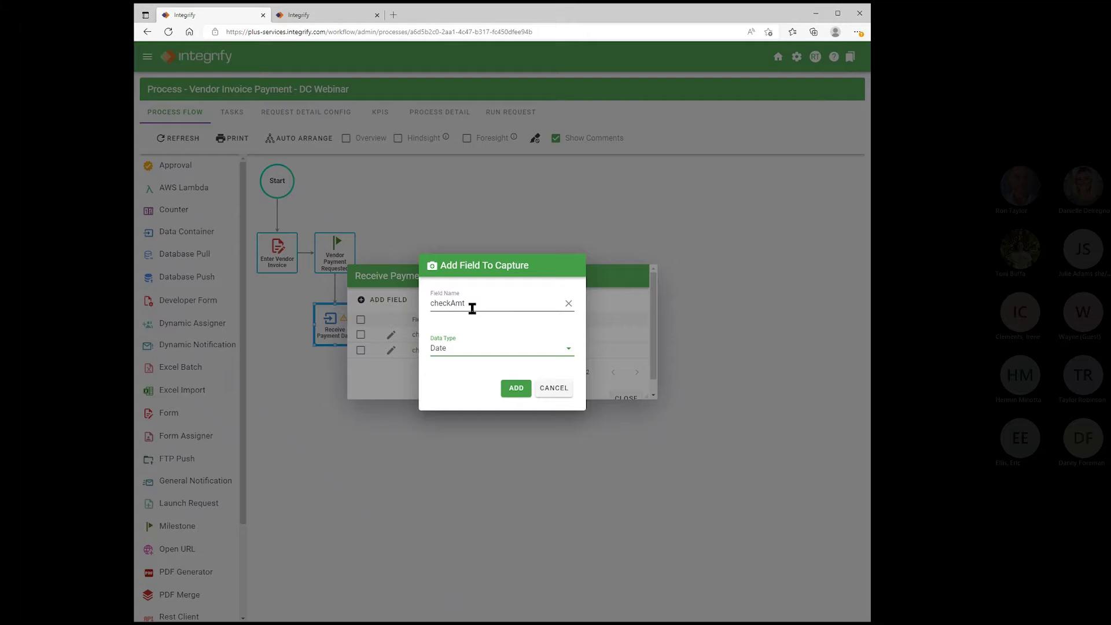
click(486, 353)
click(486, 354)
click(516, 389)
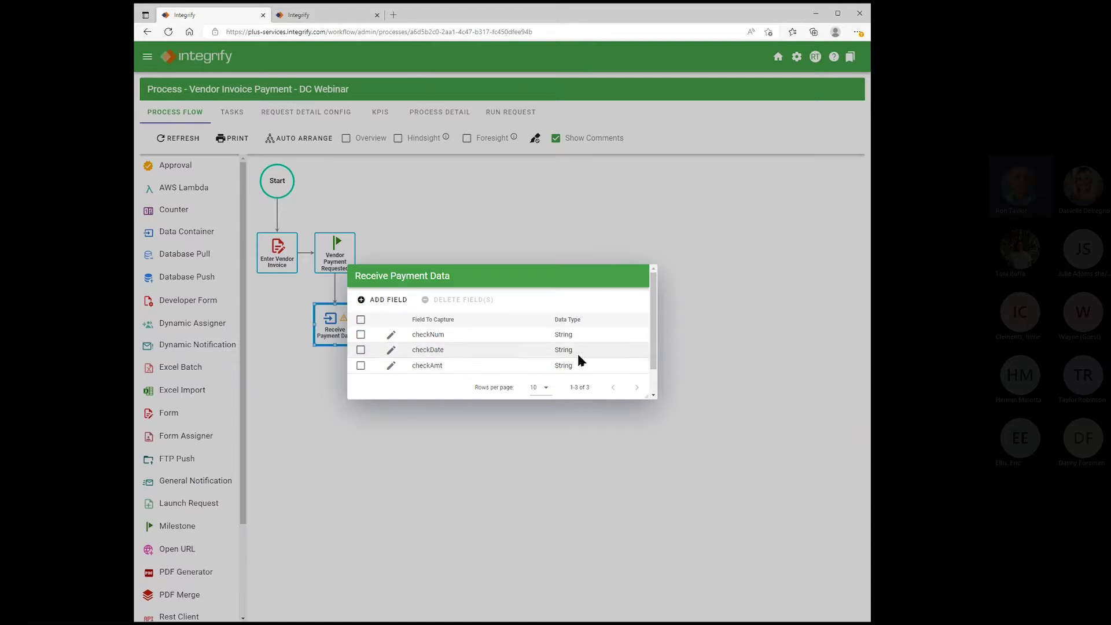
scroll(578, 352, down, 2)
click(622, 383)
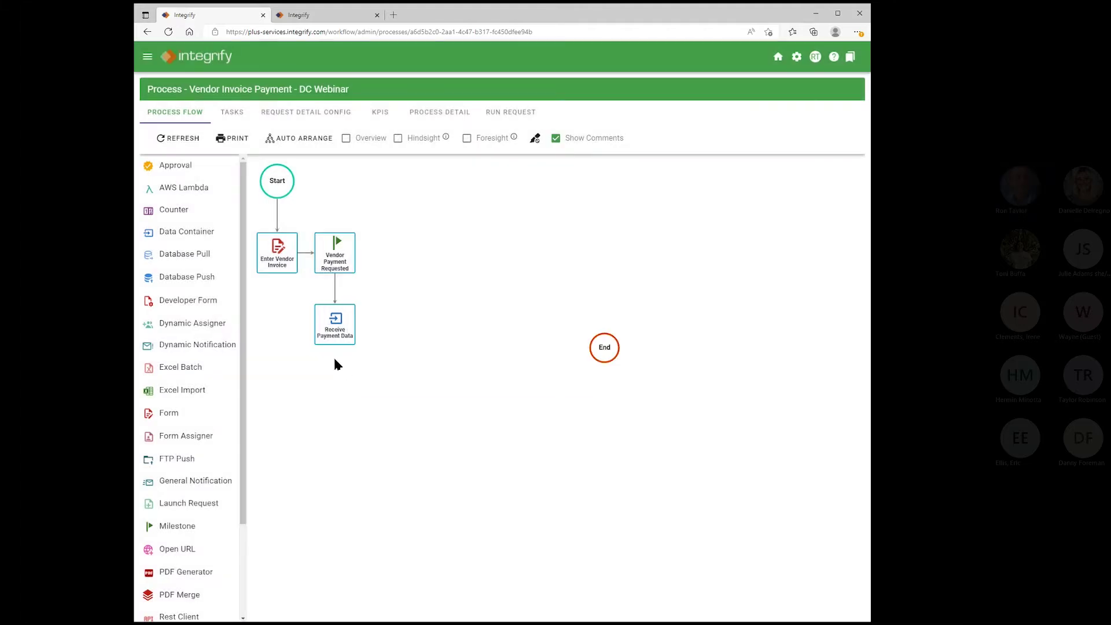
Step: Add a milestone named Invoice Payment Completed after the Receive Payment Data task
drag(170, 527, 340, 347)
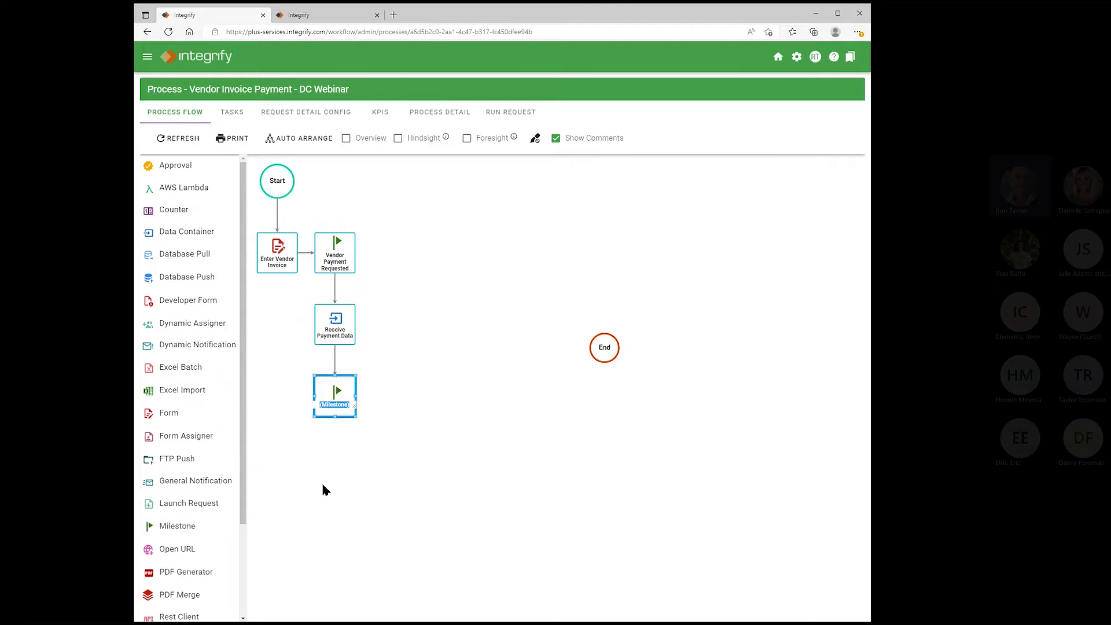
text(Invoice Payment Completed)
key(Return)
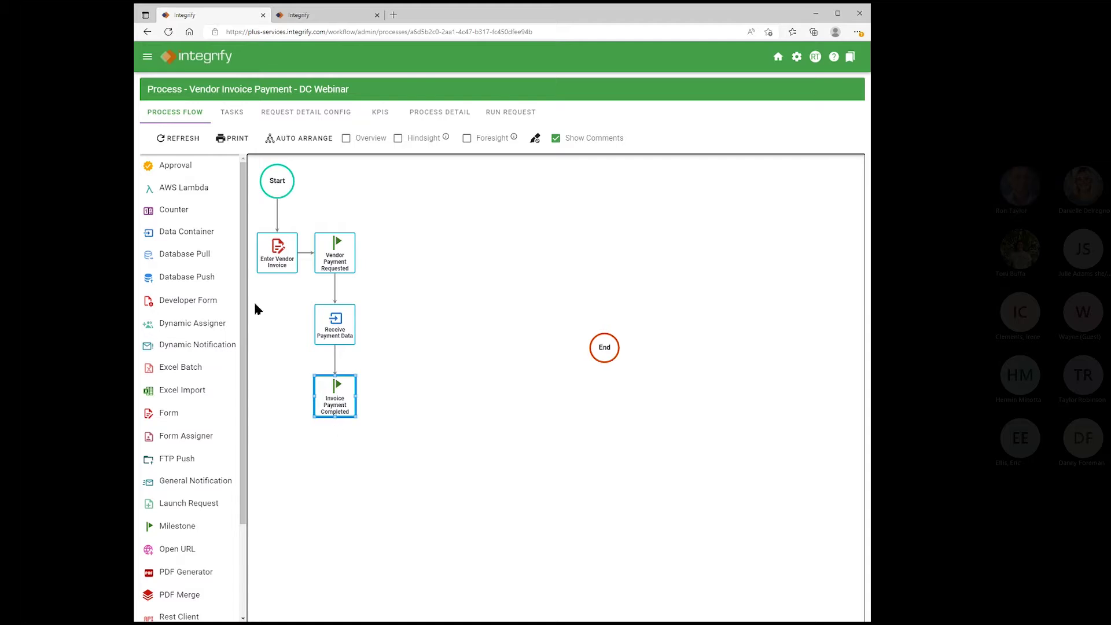
drag(165, 415, 354, 408)
text(Review)
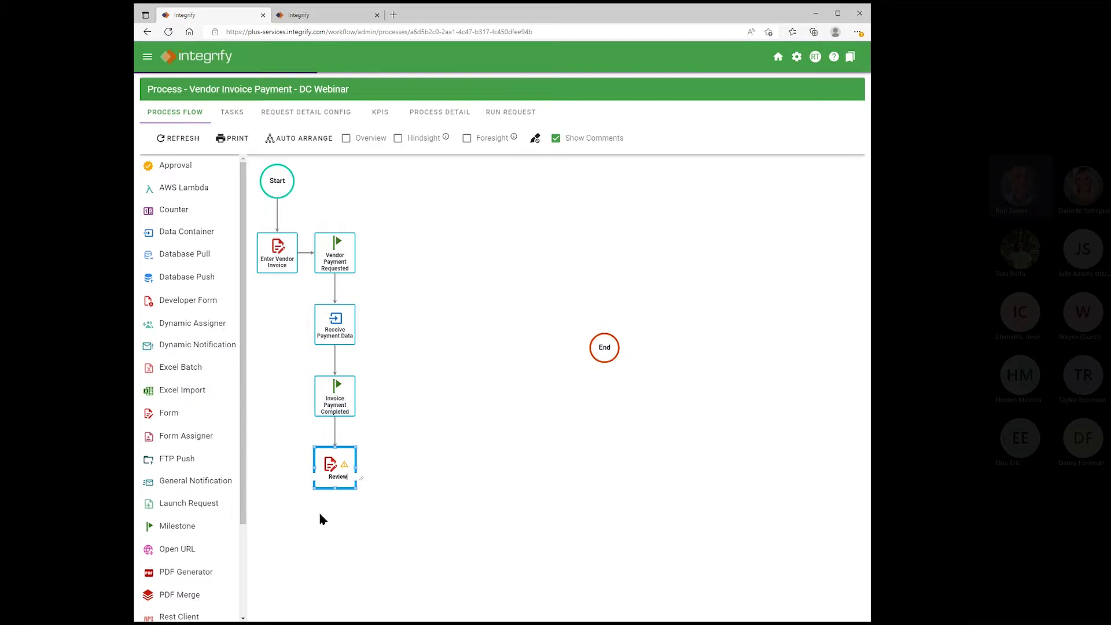
text( Payment)
key(Return)
mouse_move(346, 471)
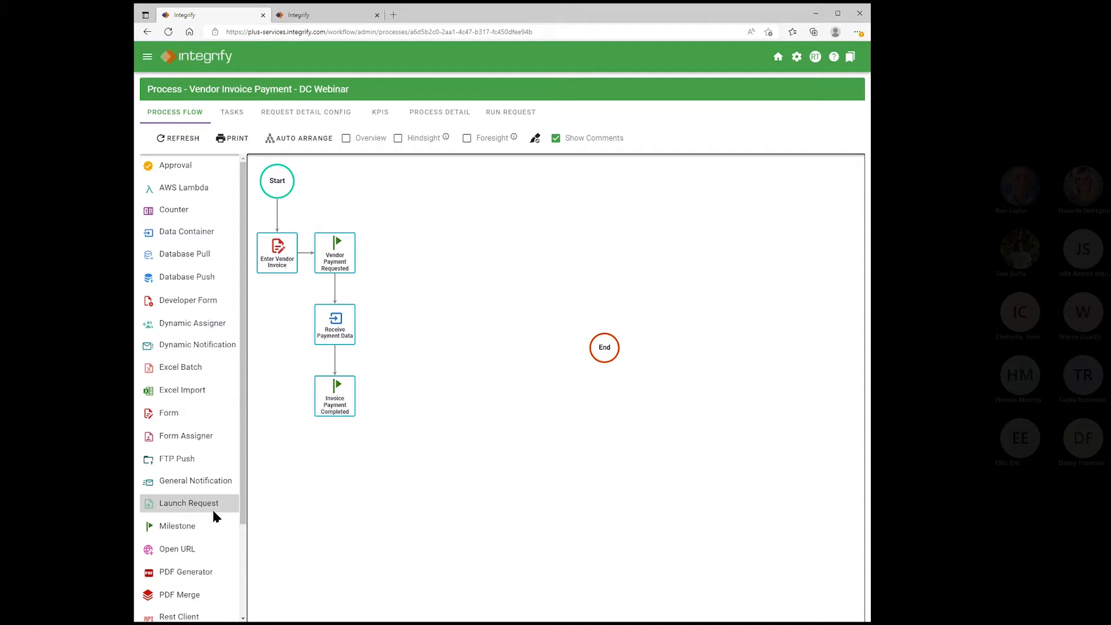
Step: Add a form task named Review Payment after the Invoice Payment Completed milestone
drag(163, 418, 344, 407)
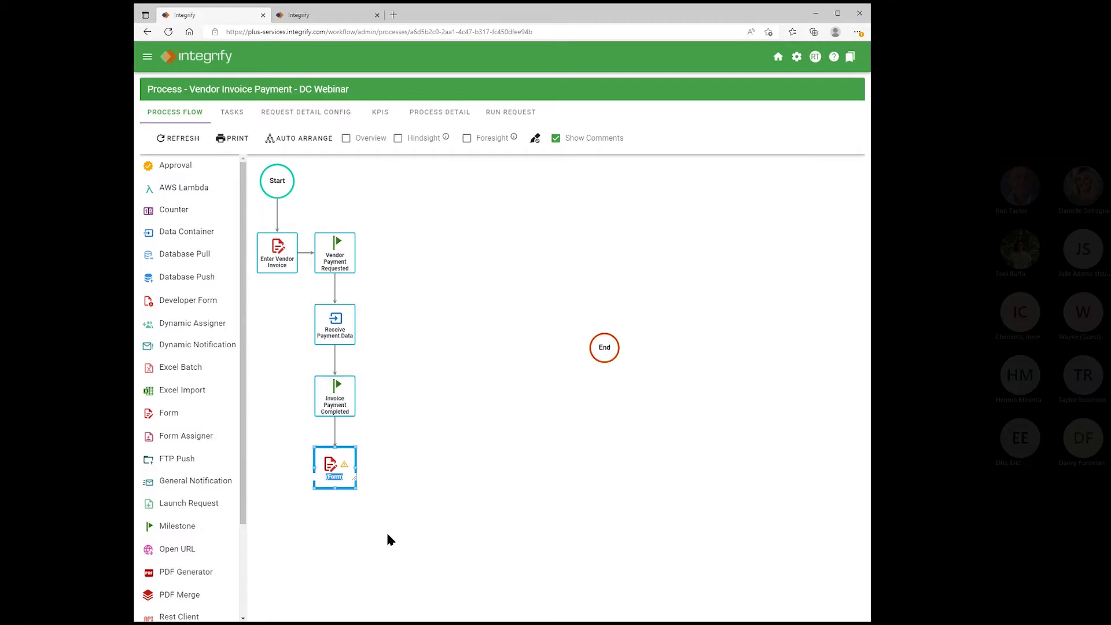
text(Review Payment)
key(Return)
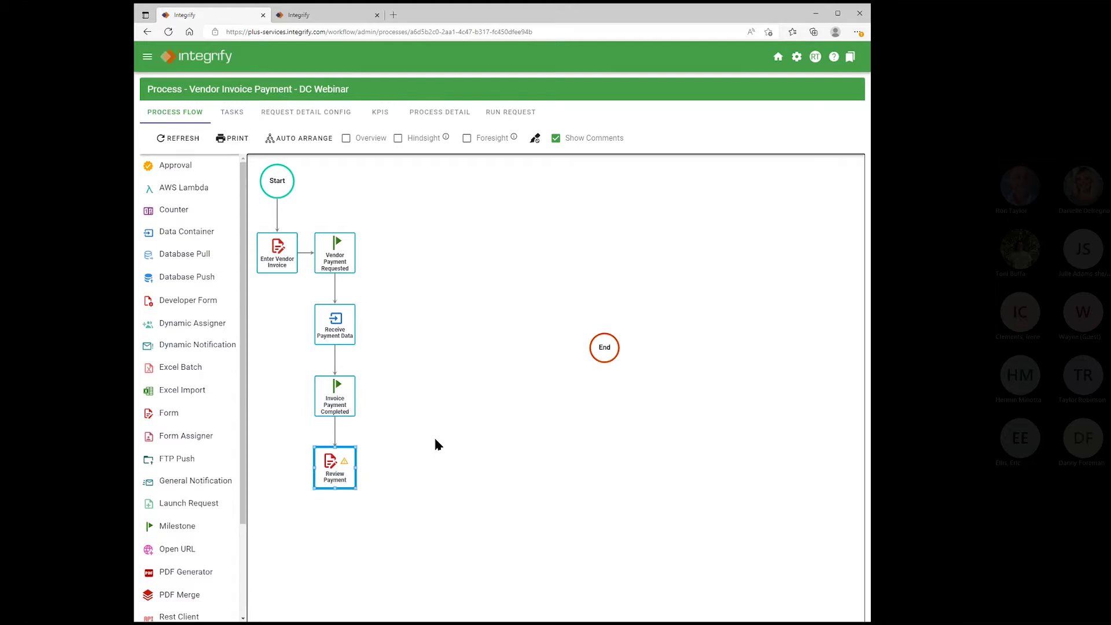
click(428, 440)
Step: Assign the dynamic Requester account as the recipient of the Review Payment task
right_click(344, 467)
mouse_move(393, 449)
click(427, 455)
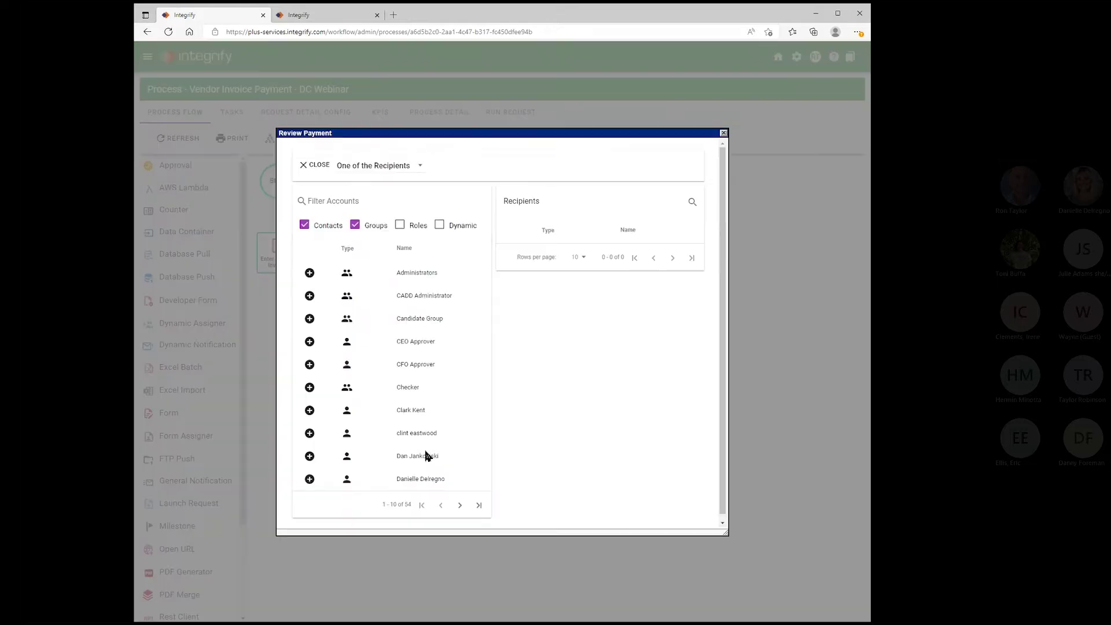
click(439, 225)
click(309, 273)
click(317, 169)
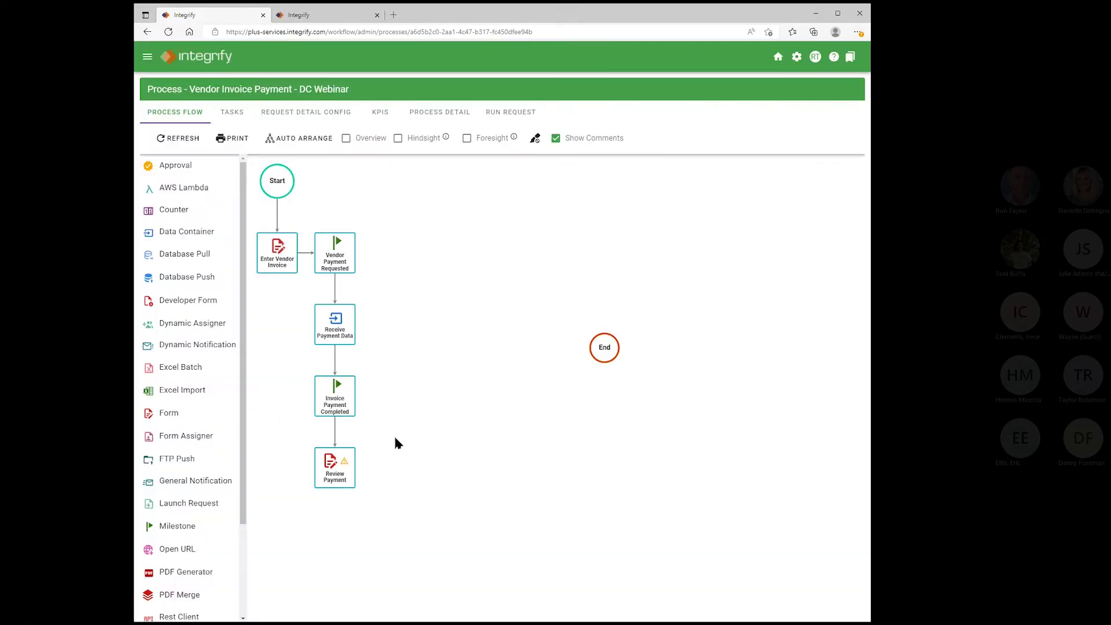
Step: Configure the Review Payment task to use the Invoice Payment form from the v8 folder
right_click(345, 466)
mouse_move(400, 434)
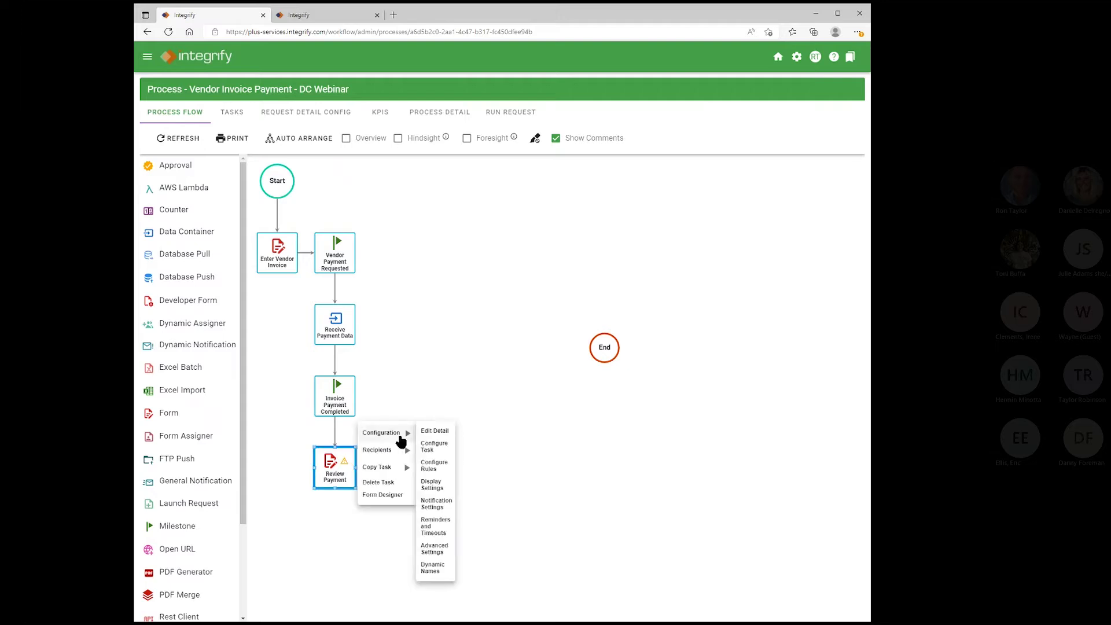
click(431, 449)
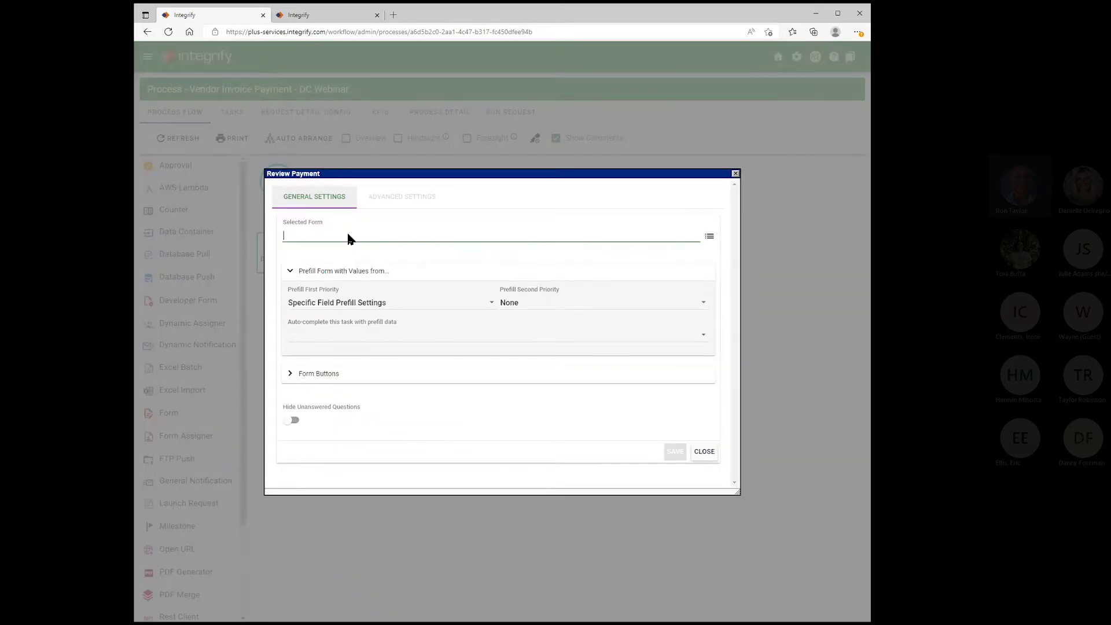
click(347, 238)
scroll(431, 360, down, 5)
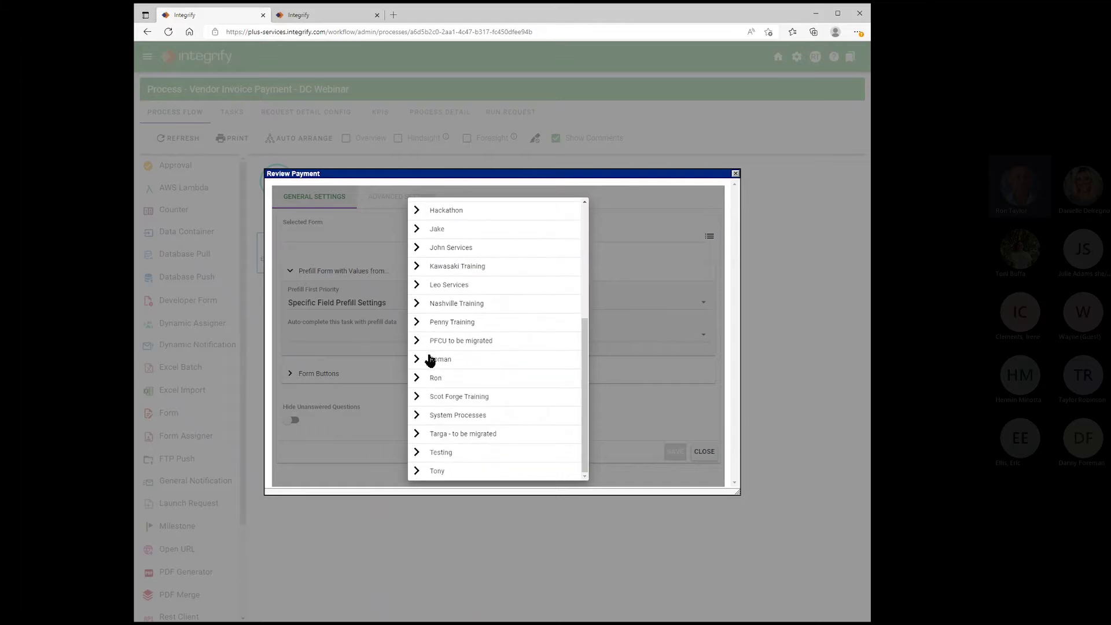
click(416, 377)
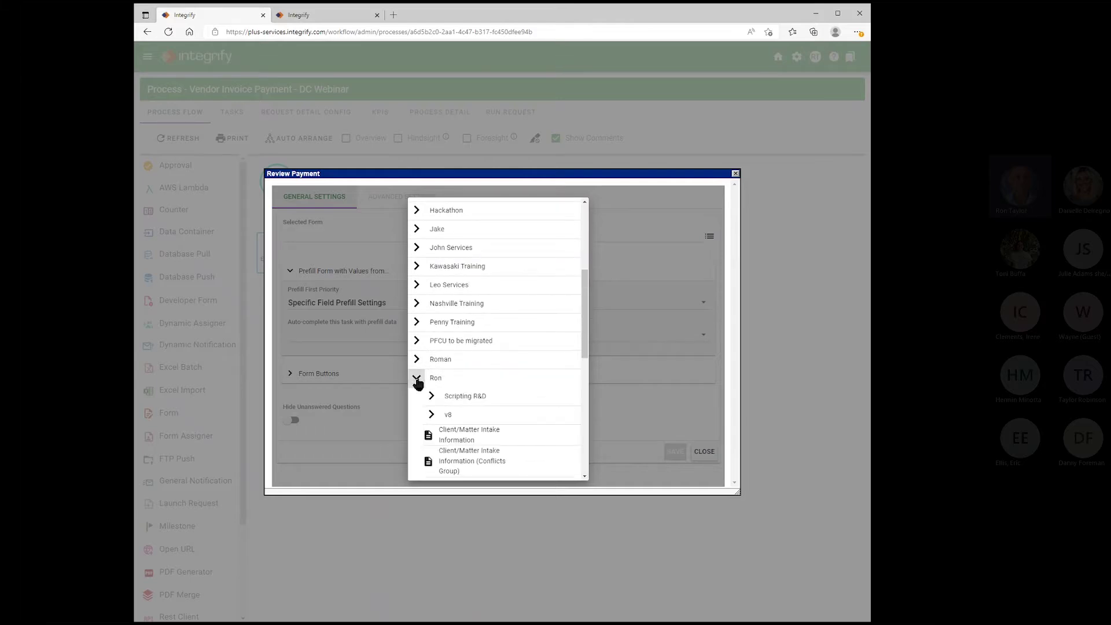
click(431, 414)
scroll(431, 418, down, 5)
scroll(431, 418, down, 4)
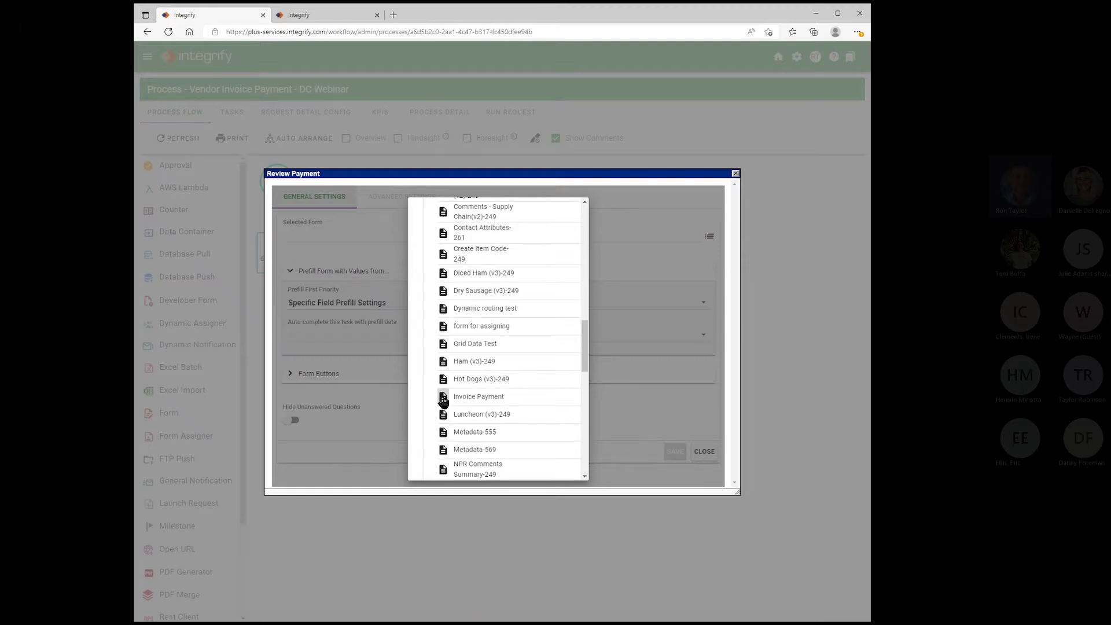
click(443, 399)
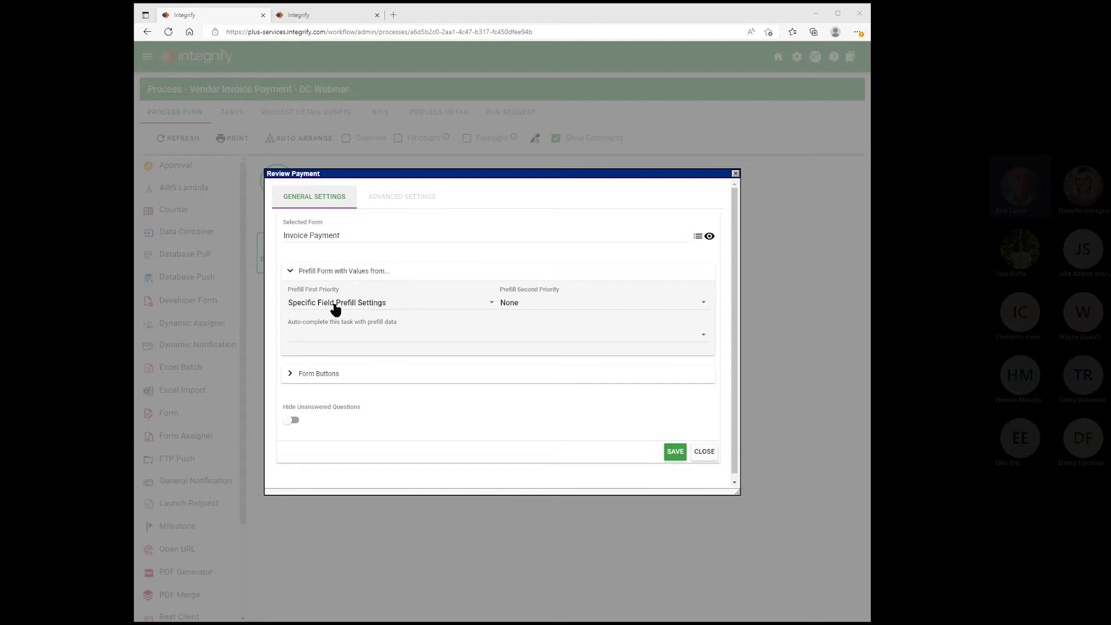
Step: Set the Review Payment form's second prefill priority to Latest Matching Field Value and save the general settings
click(526, 308)
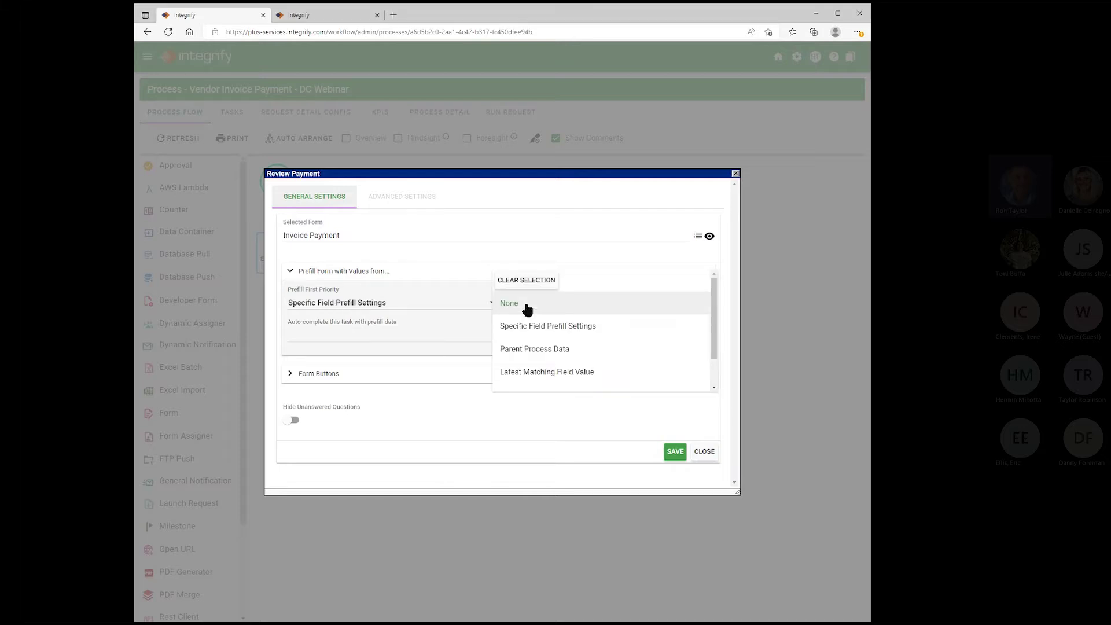
click(544, 372)
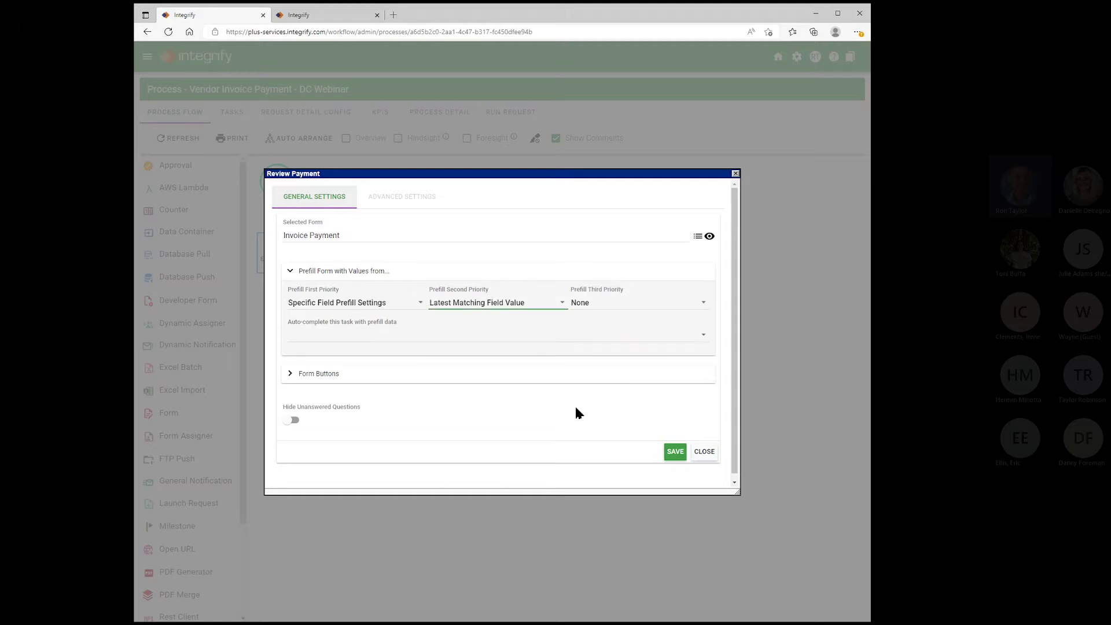
click(668, 447)
Step: Map the Check Number prefill of the Review Payment form to the checkNum data field from the Receive Payment Data task
click(399, 197)
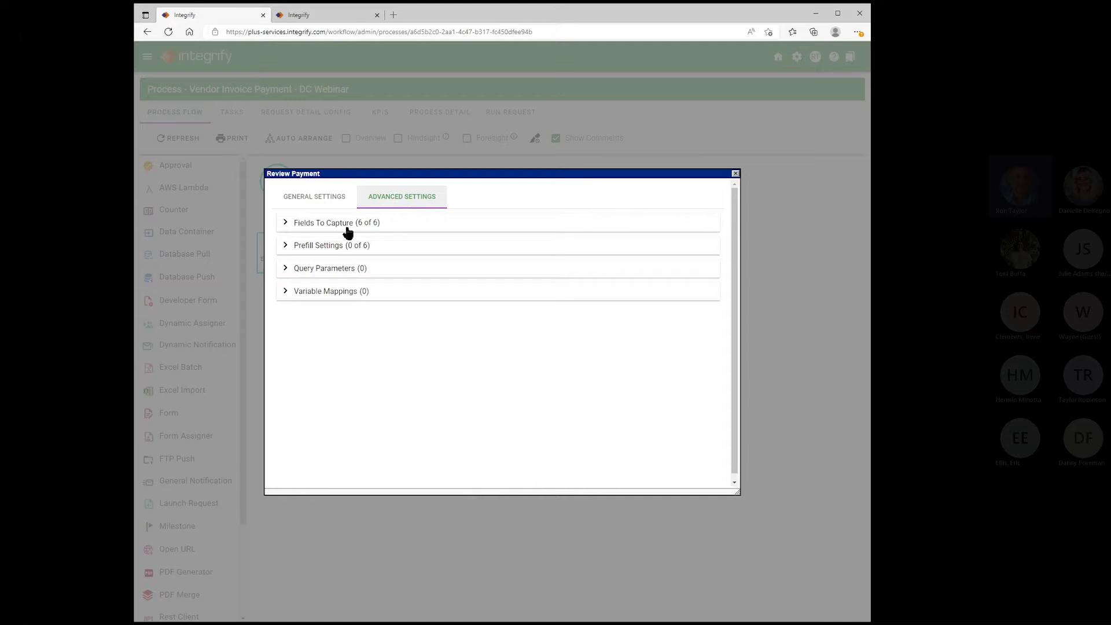
click(285, 247)
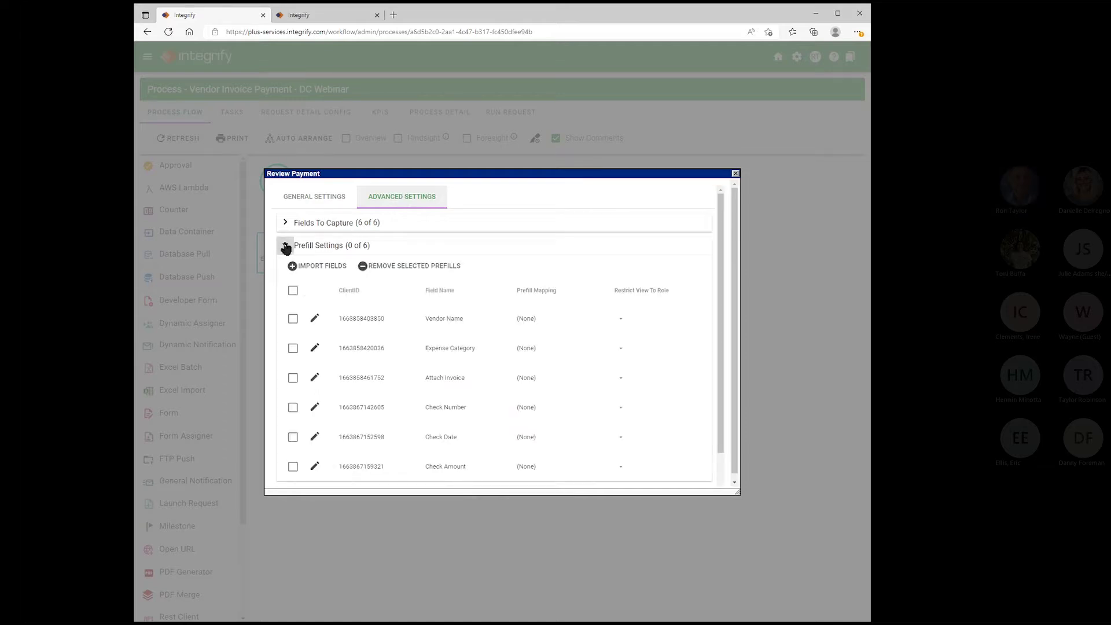
scroll(405, 435, down, 2)
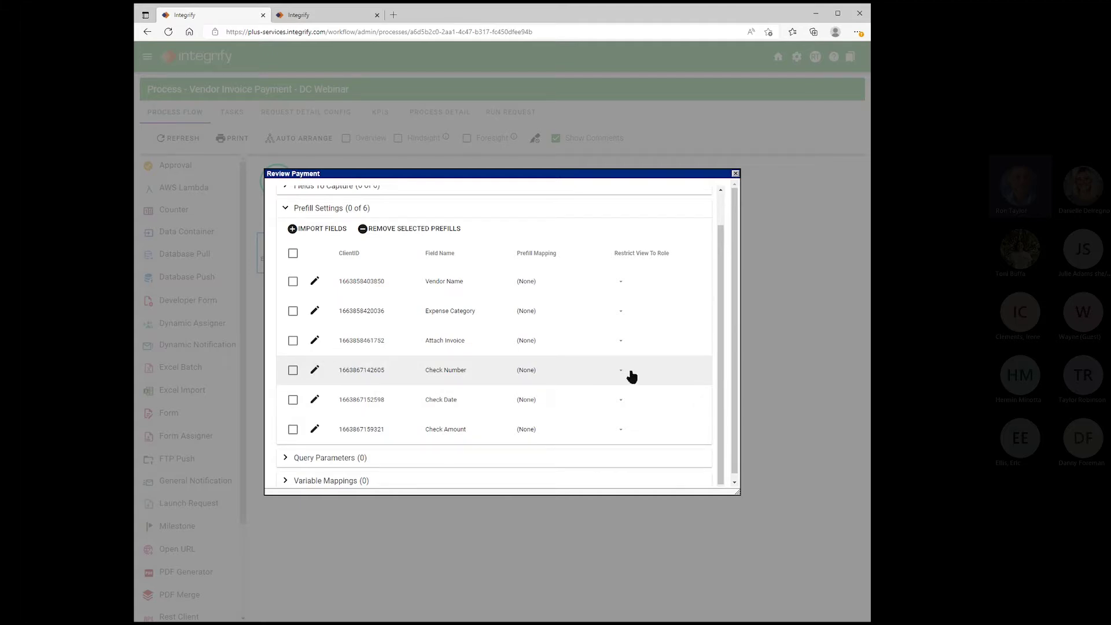
click(316, 371)
click(370, 379)
scroll(367, 392, down, 1)
click(347, 451)
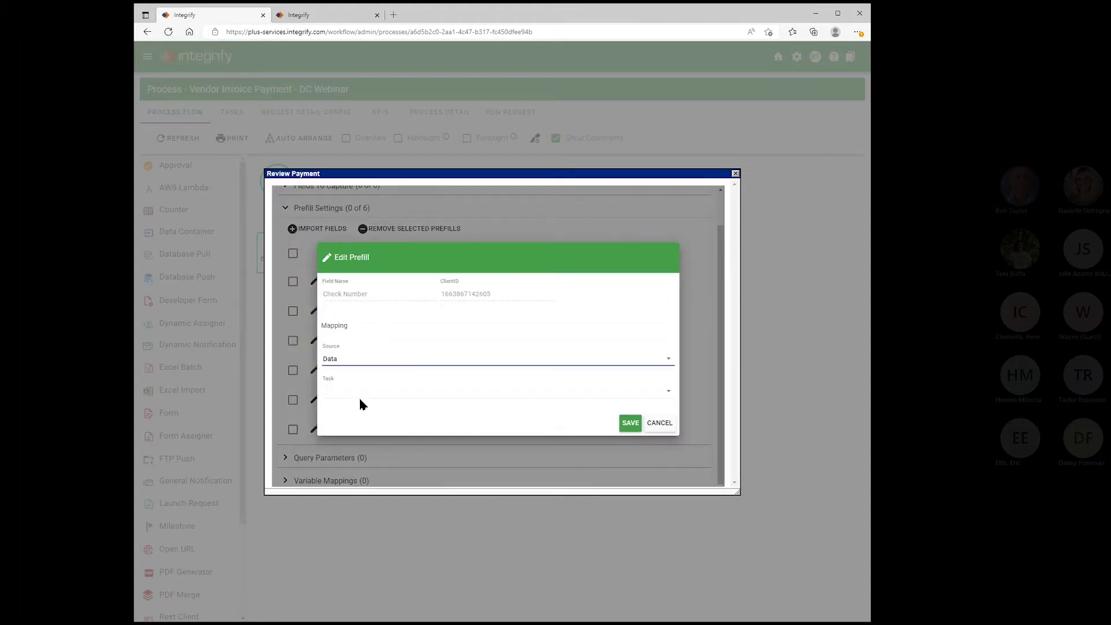
click(362, 391)
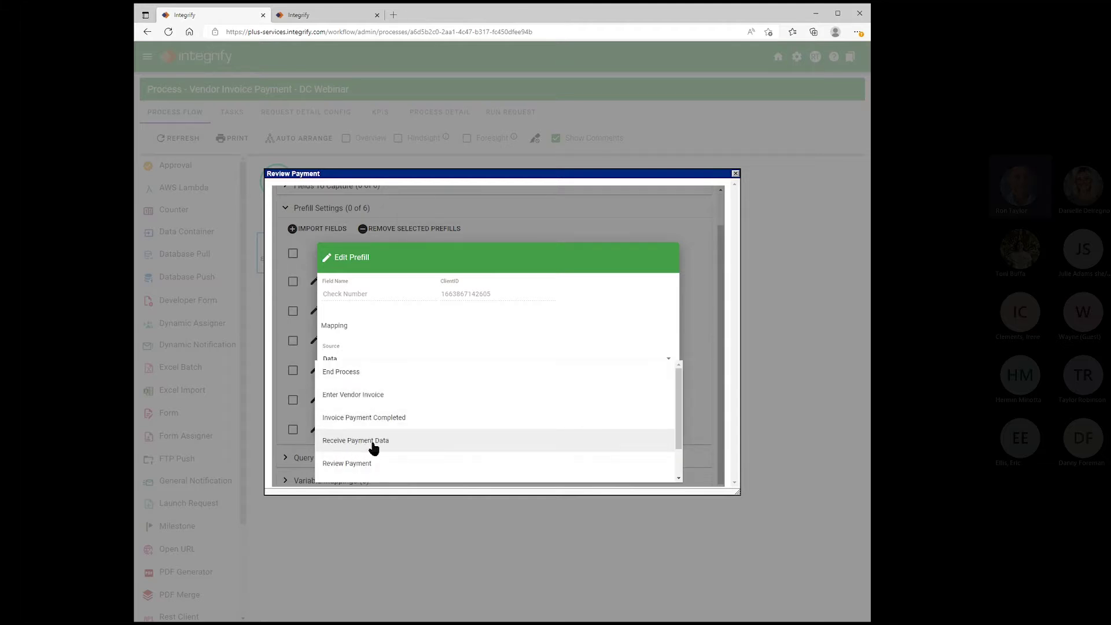
click(369, 445)
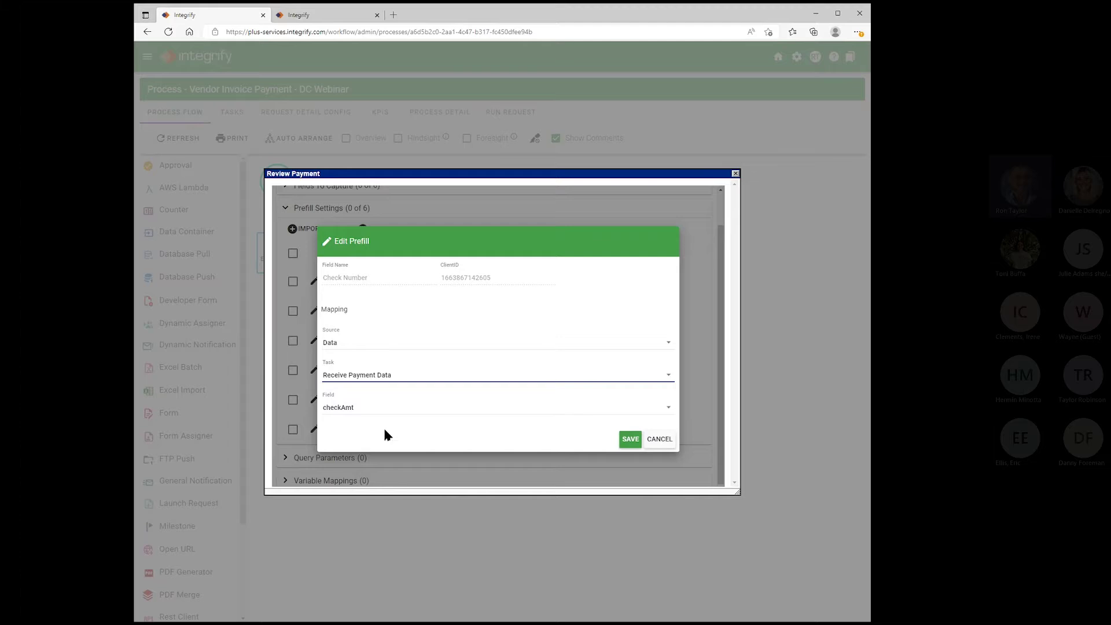
click(349, 410)
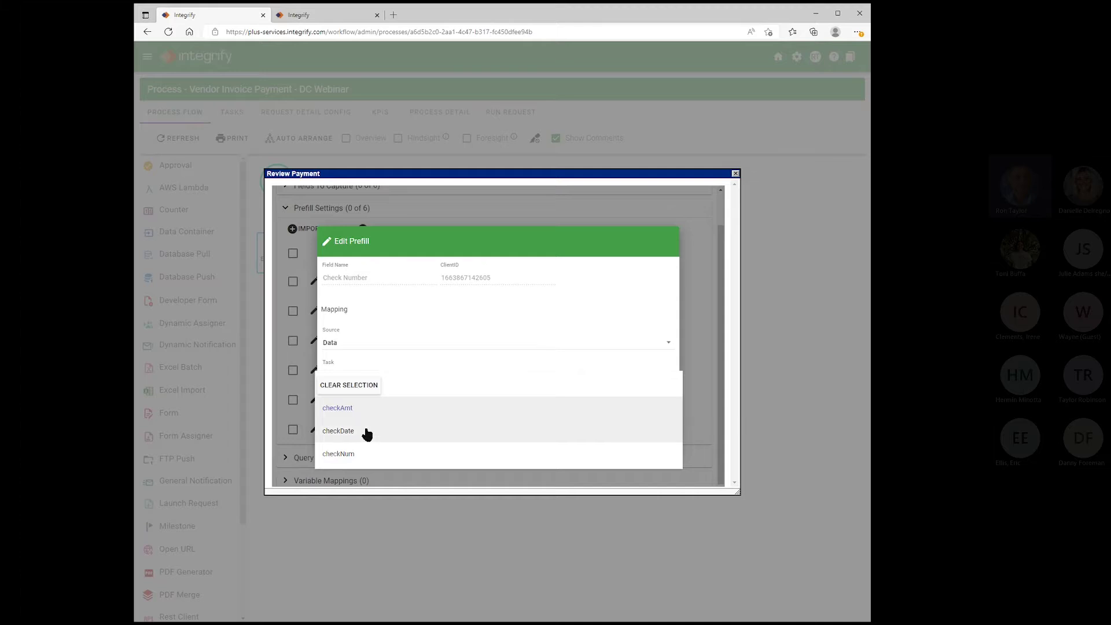
click(354, 456)
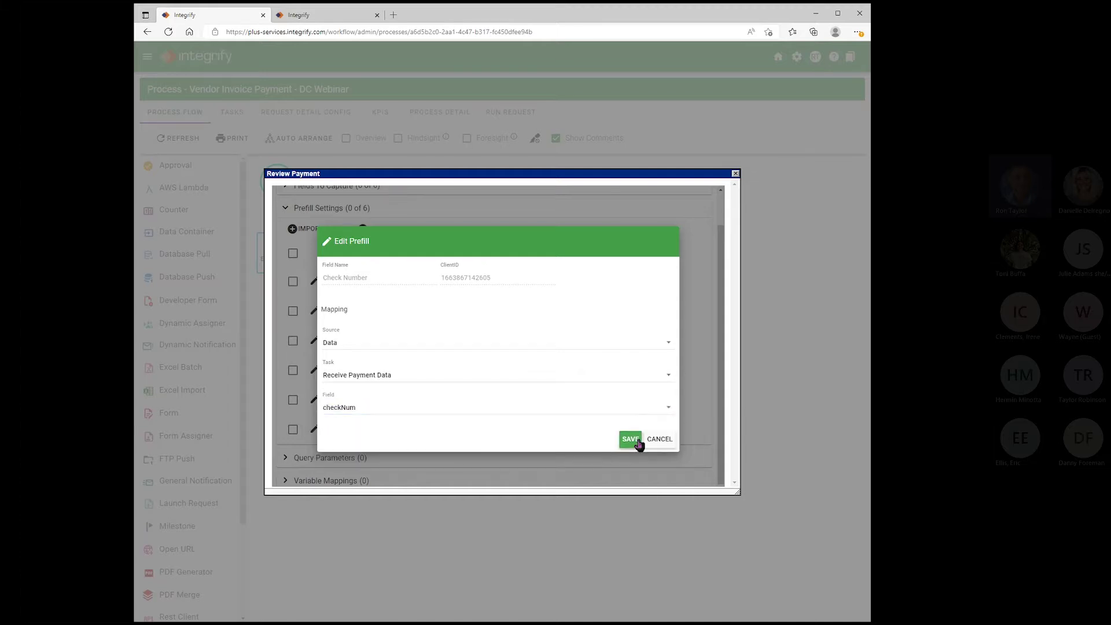
click(630, 439)
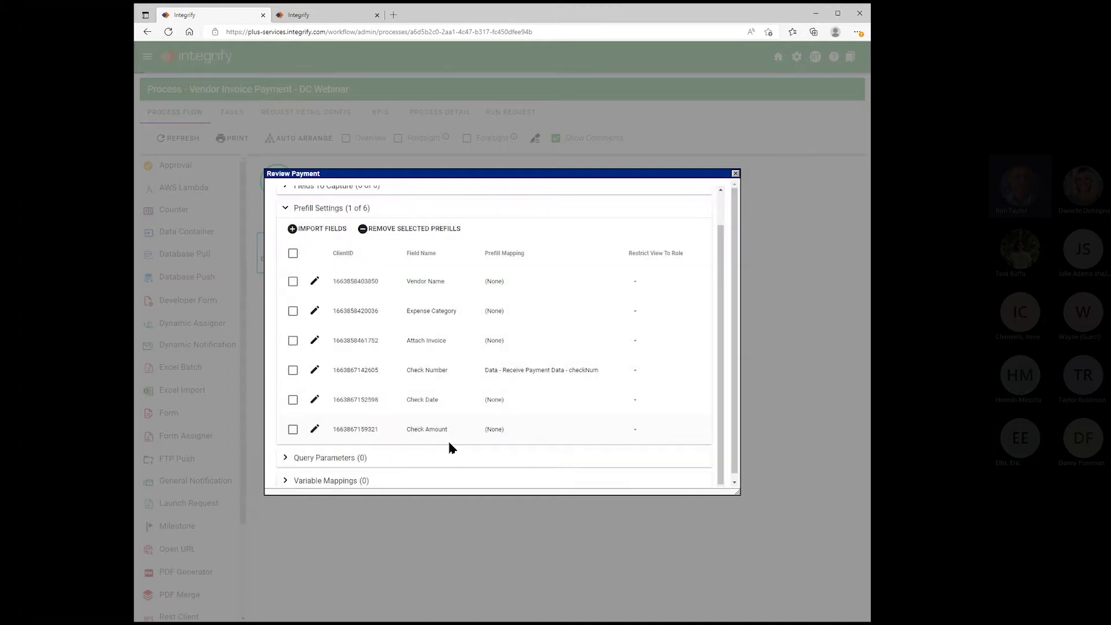
Step: Map the Check Date prefill to the checkDate data field from the Receive Payment Data task and save it
click(315, 400)
click(361, 382)
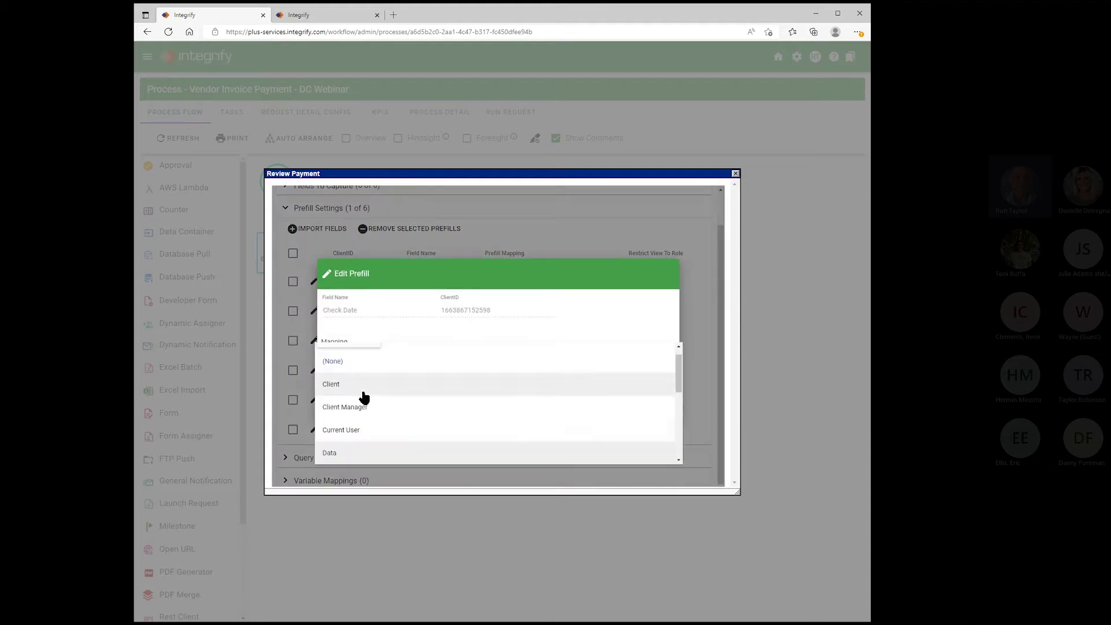
click(350, 452)
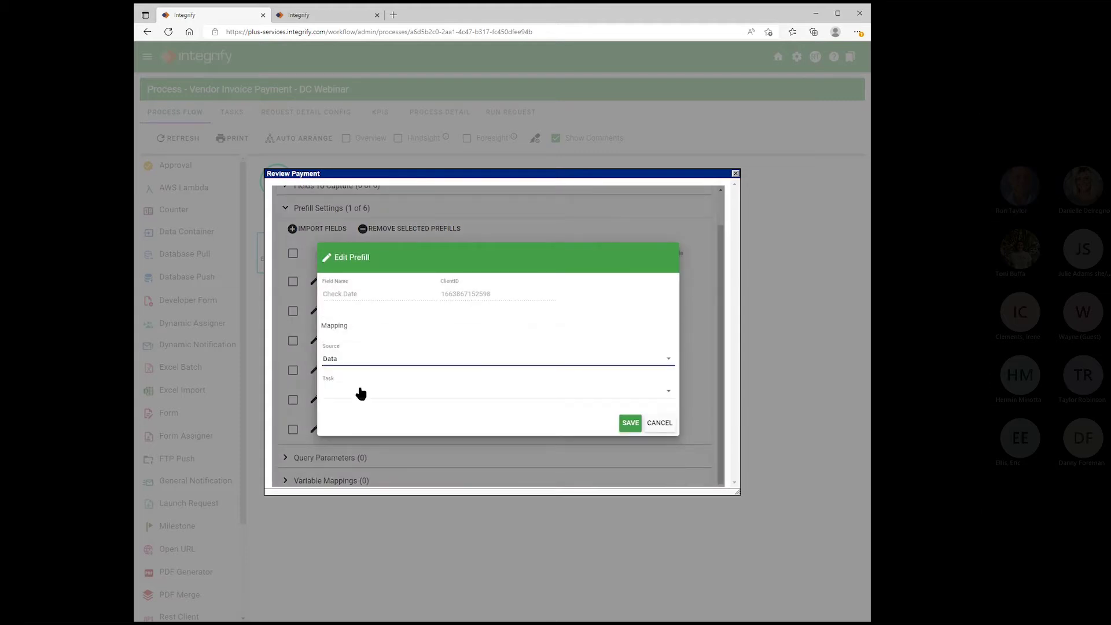
click(361, 393)
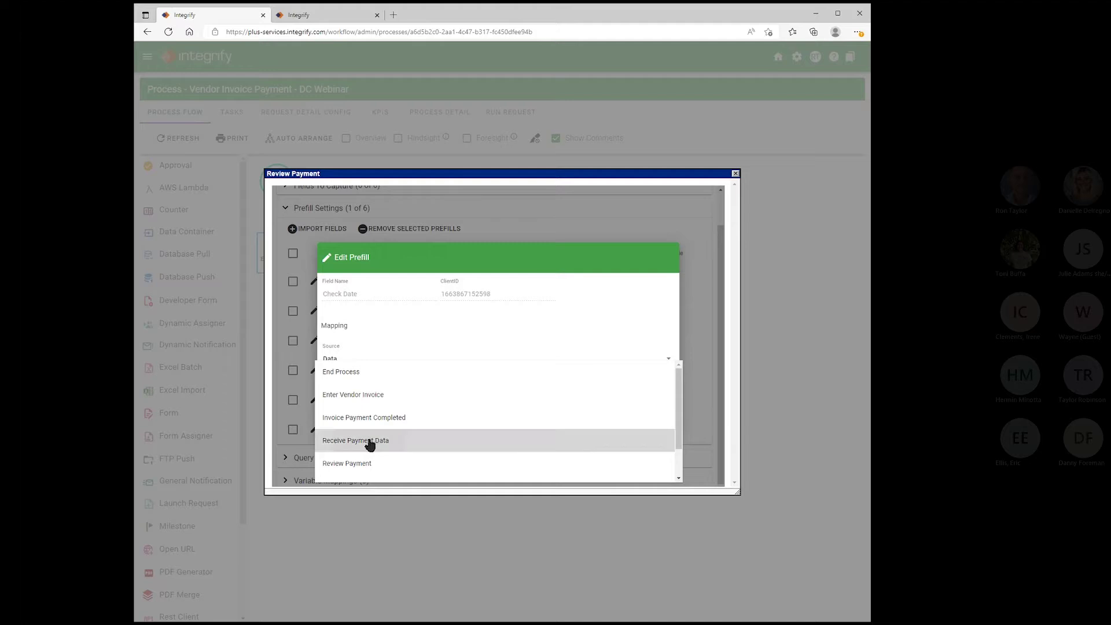
click(373, 441)
click(373, 411)
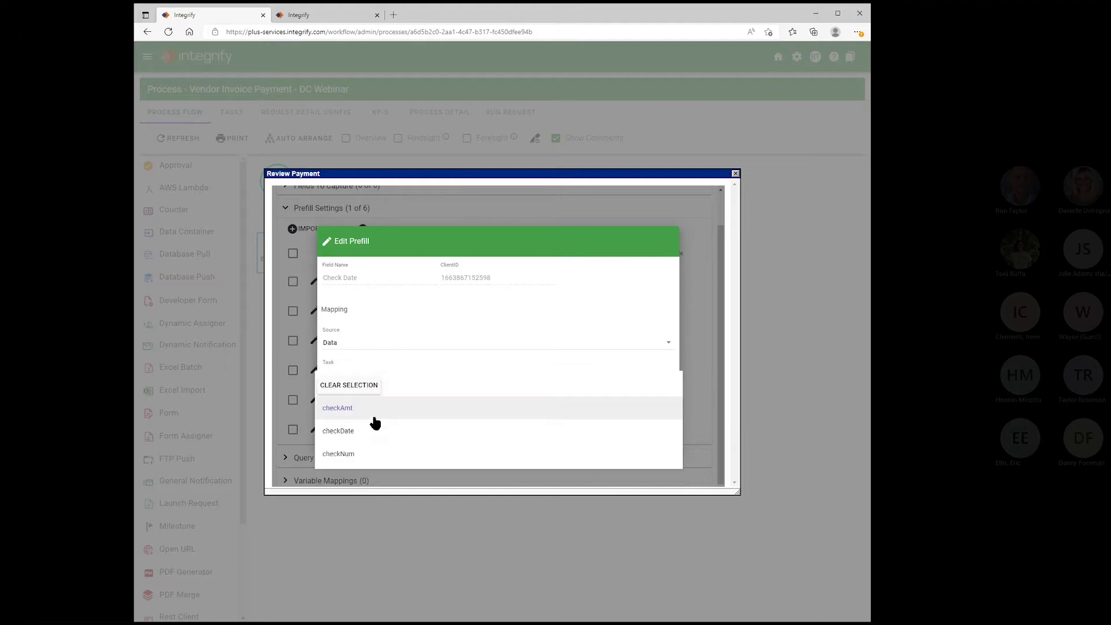
click(383, 433)
click(625, 443)
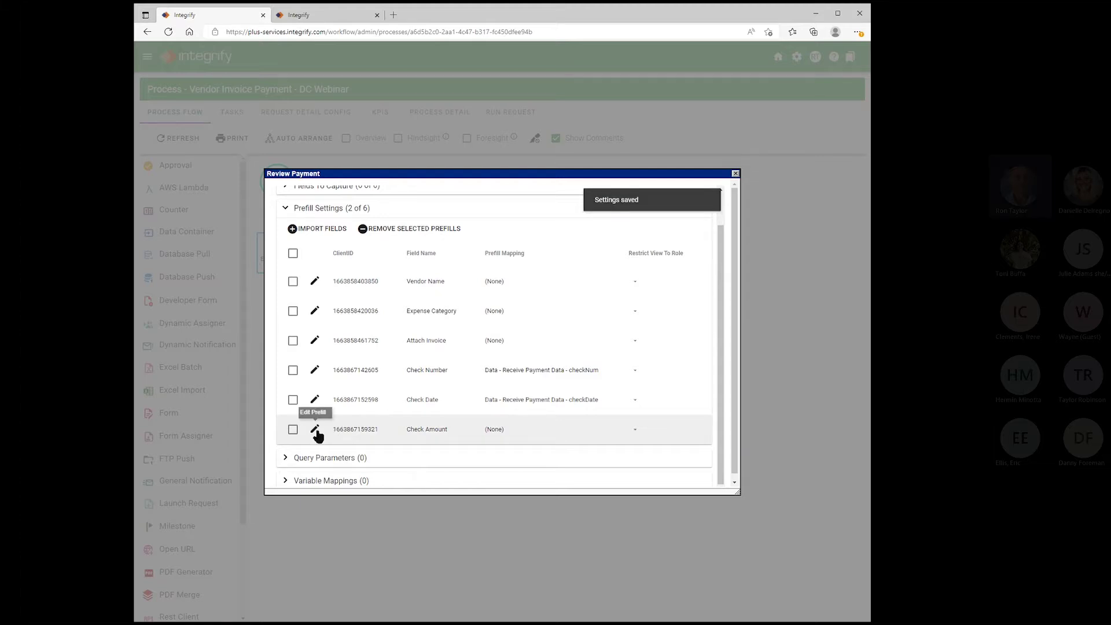
Step: Map the Check Amount prefill to the checkAmt data field from Receive Payment Data, save it, and close the Review Payment configuration
click(315, 430)
click(365, 360)
click(349, 451)
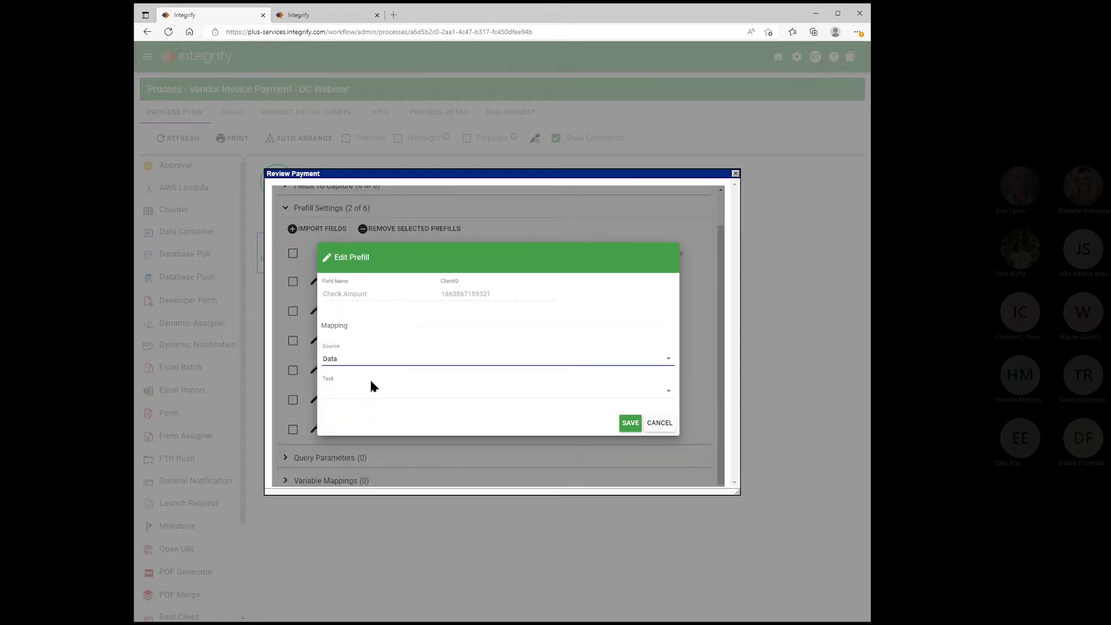
click(365, 391)
click(365, 438)
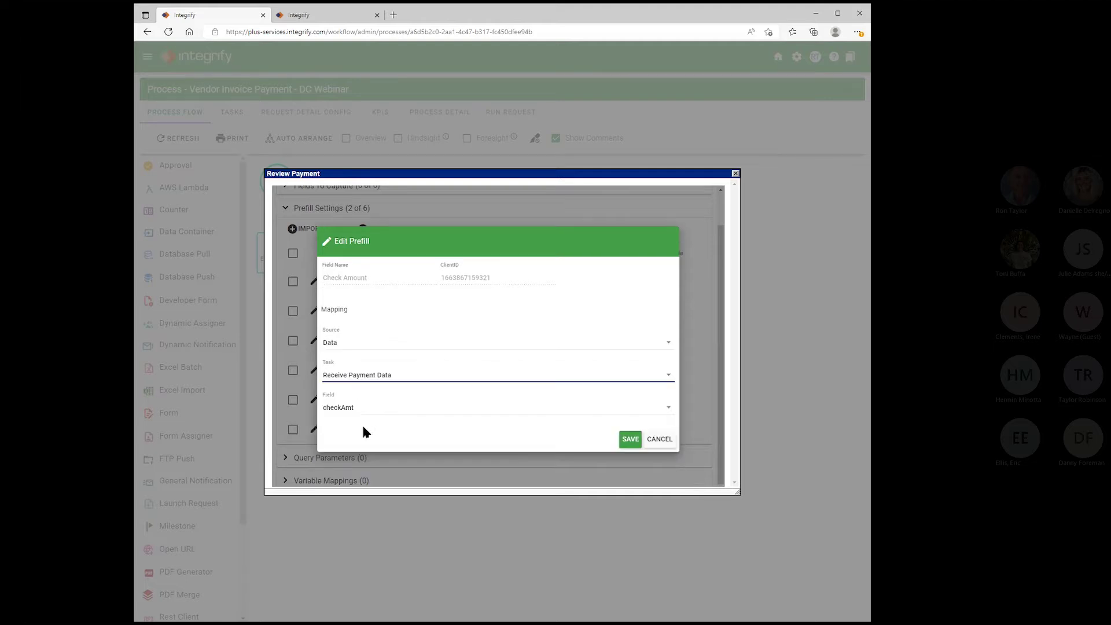
click(359, 413)
click(392, 410)
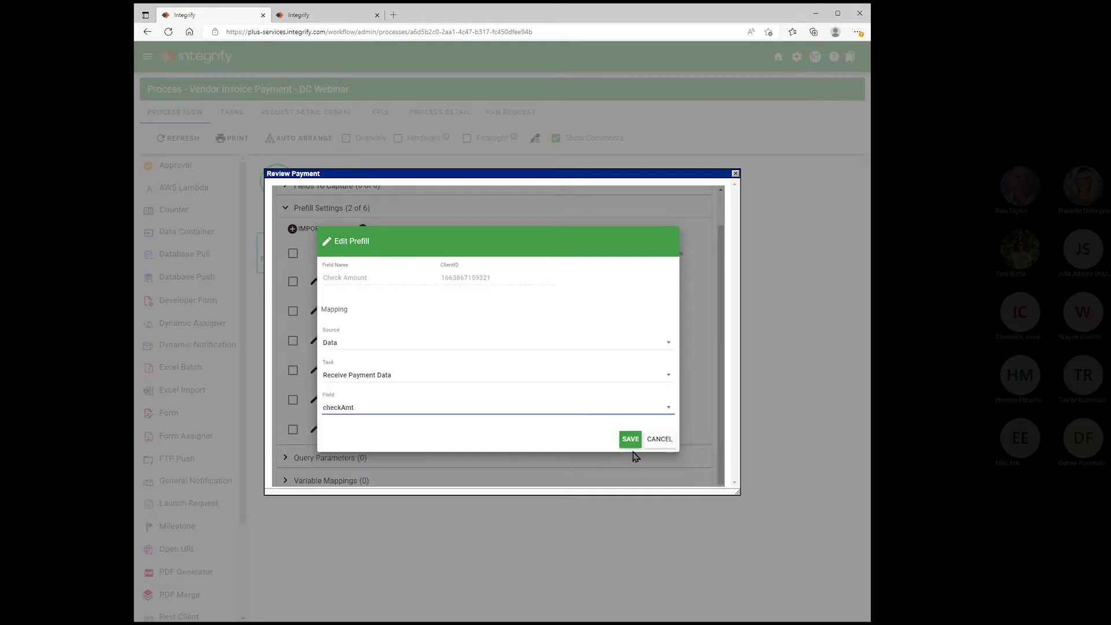
click(631, 440)
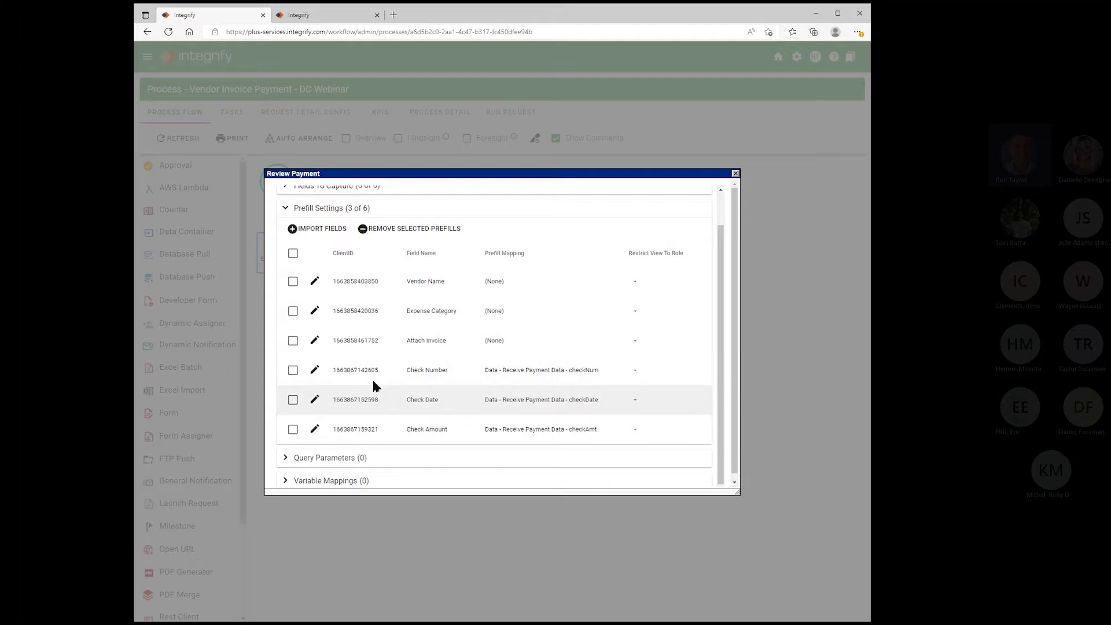
scroll(466, 226, up, 1)
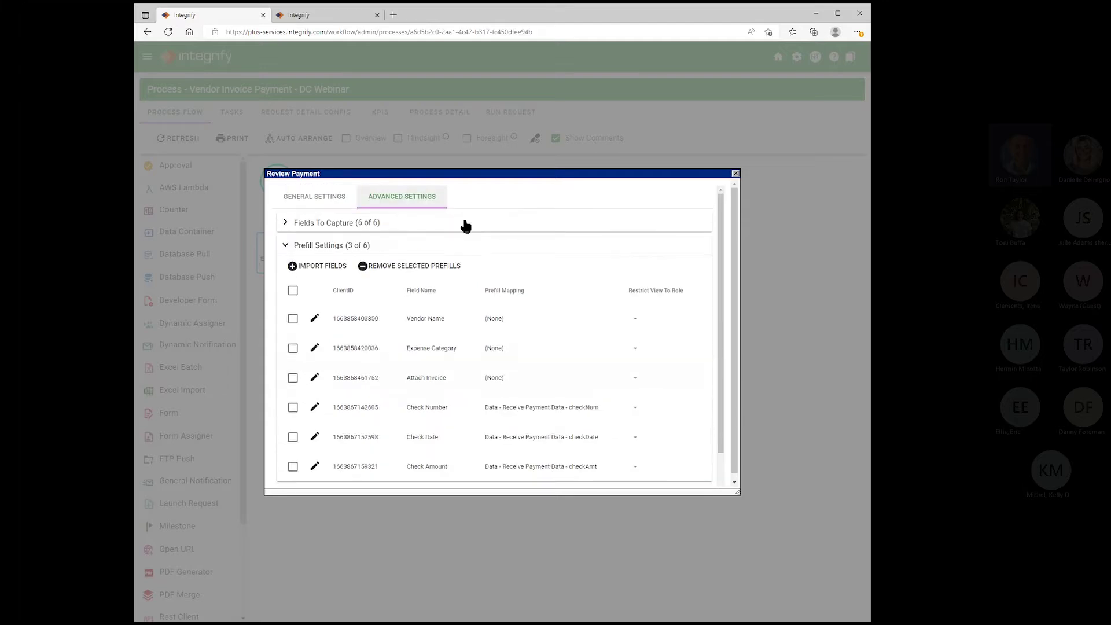
click(736, 174)
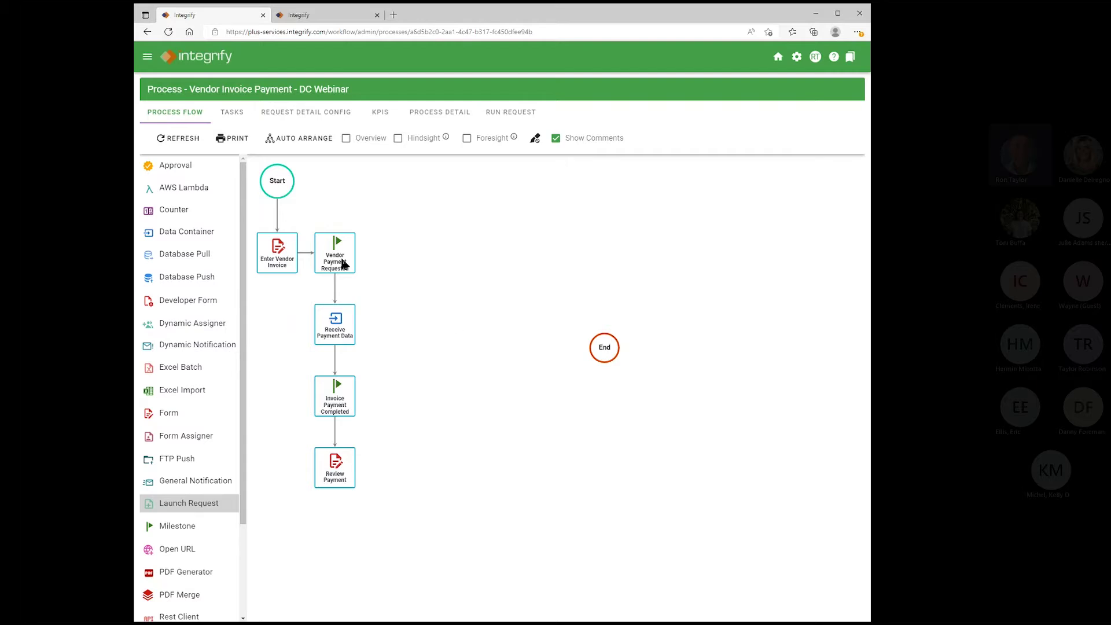
Step: Start a request of the Vendor Invoice Payment process with the short description "webinar 1"
mouse_move(356, 328)
click(505, 115)
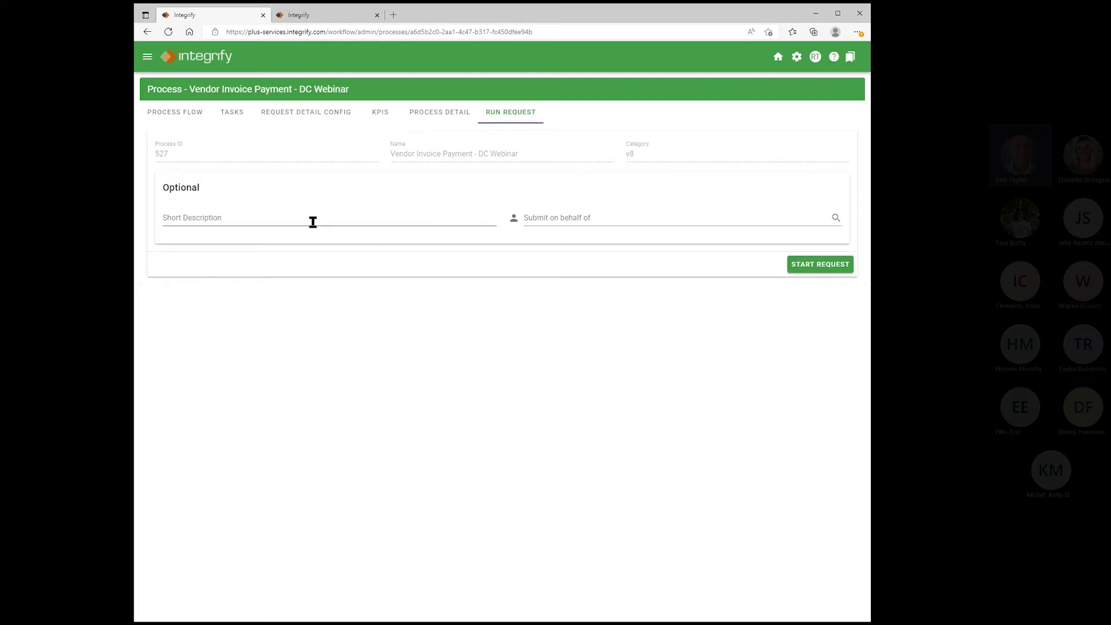
click(250, 218)
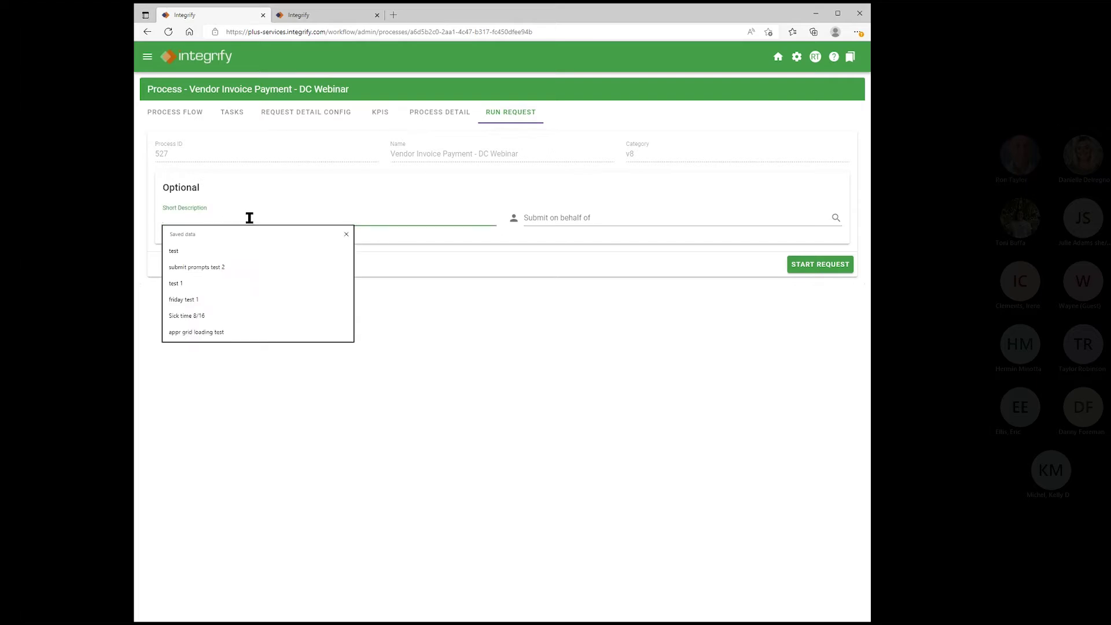
key(Escape)
text(we)
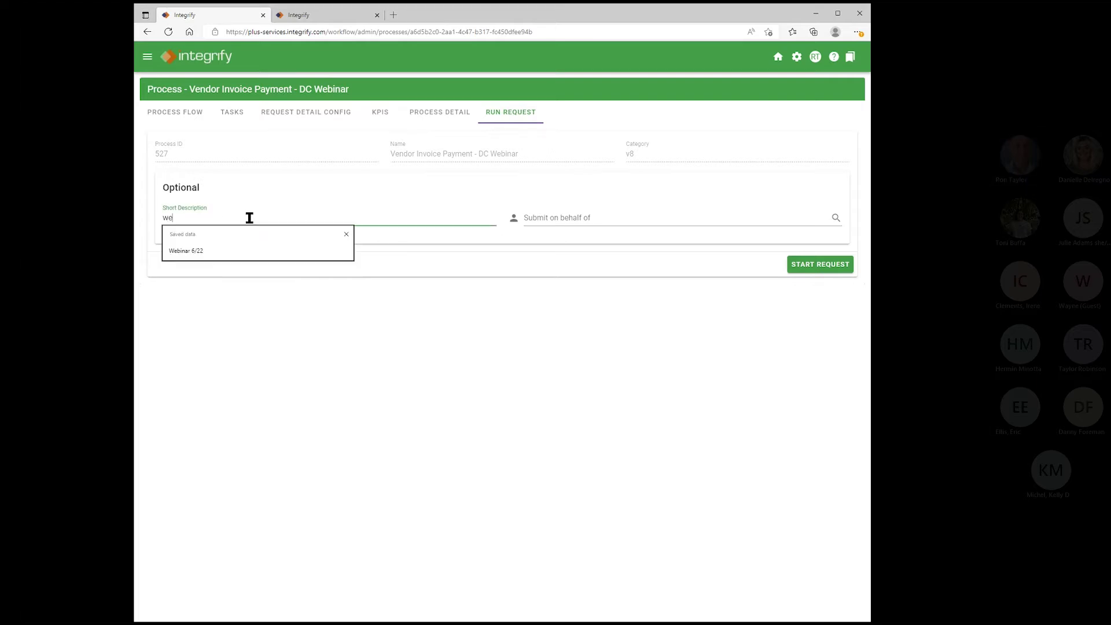
text(binar 1)
click(807, 268)
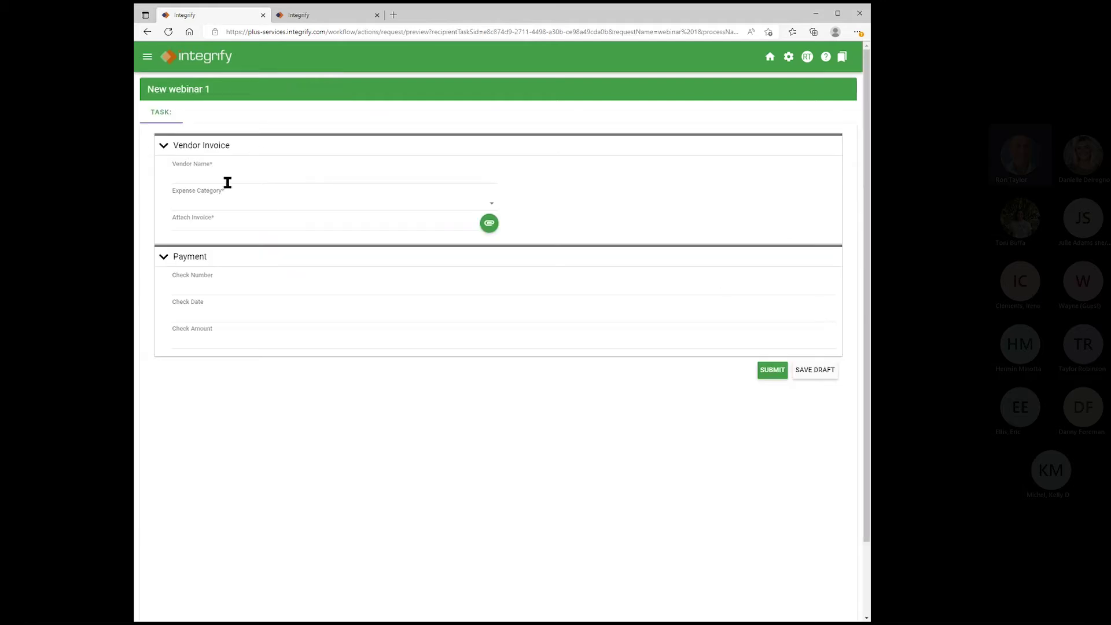
Step: Fill in the request form with vendor name Barnaby, Inc. and expense category Technology
click(234, 177)
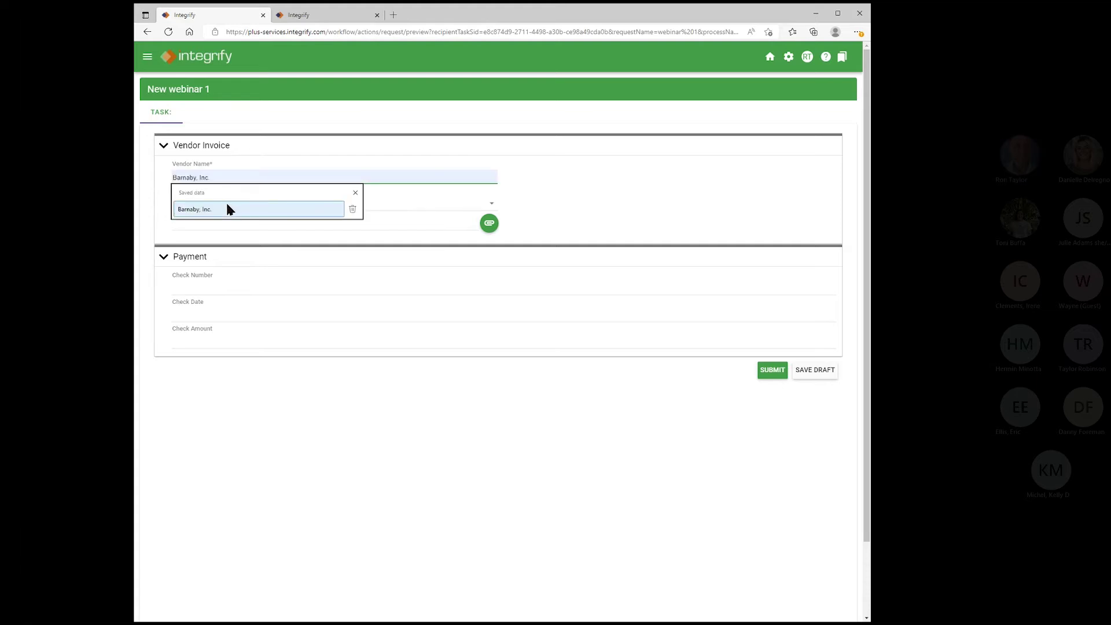
click(227, 203)
click(241, 206)
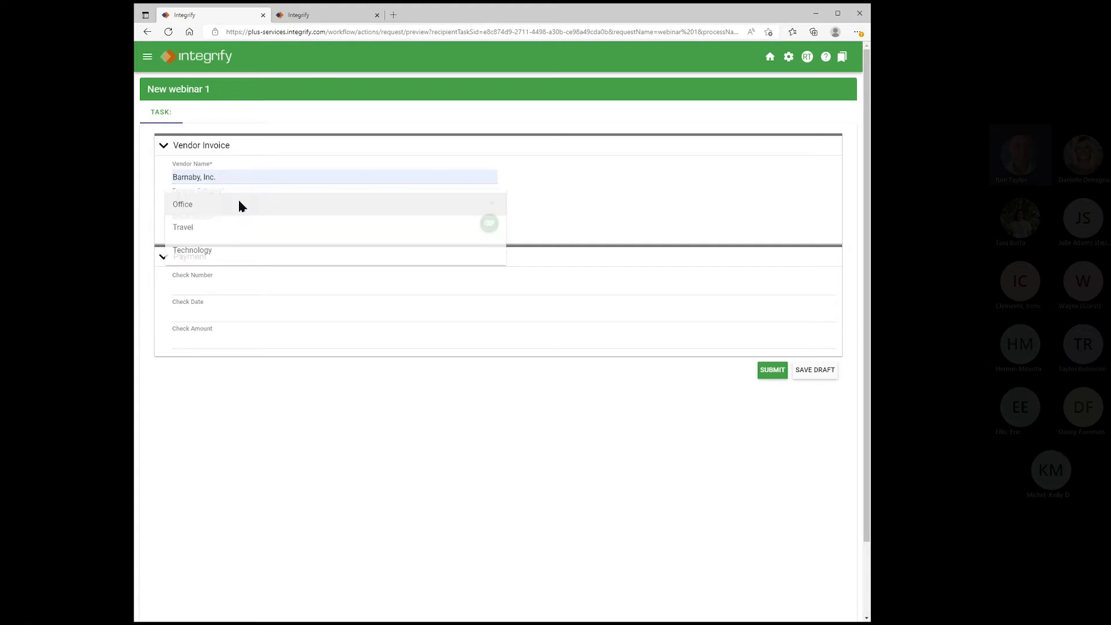
click(216, 250)
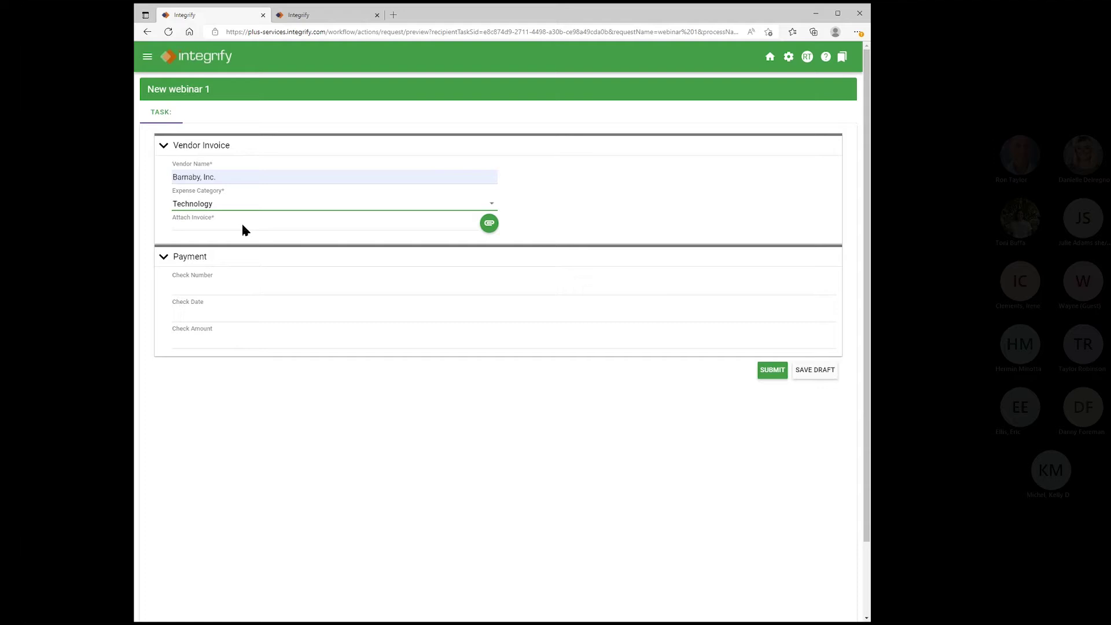
Step: Attach sampleFile1PLZ.txt as the vendor invoice and submit the request form
click(489, 224)
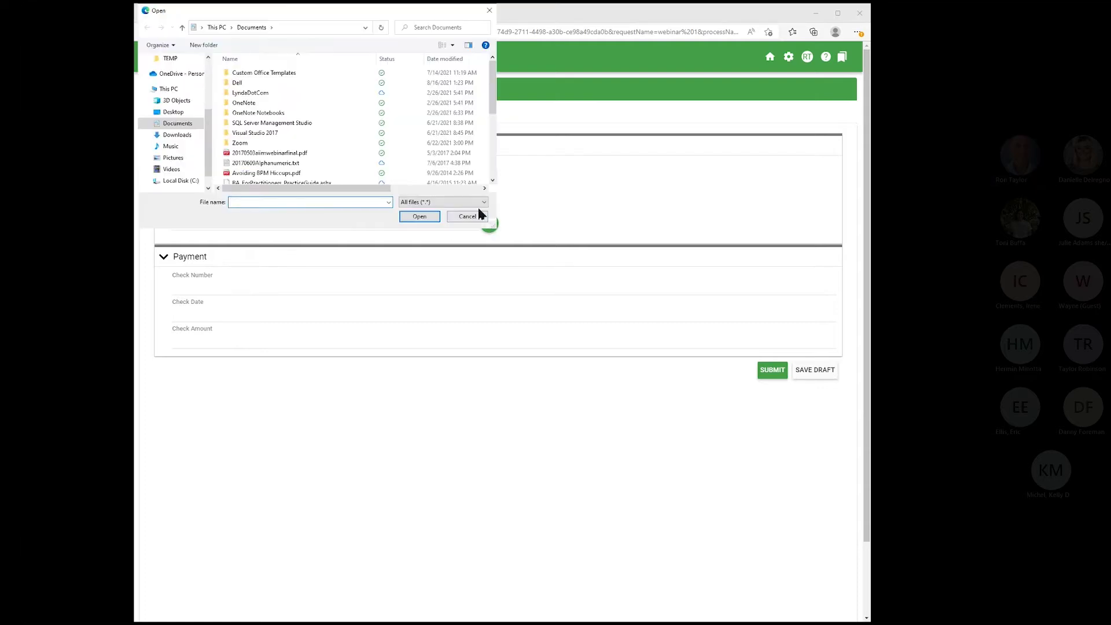
scroll(323, 119, down, 5)
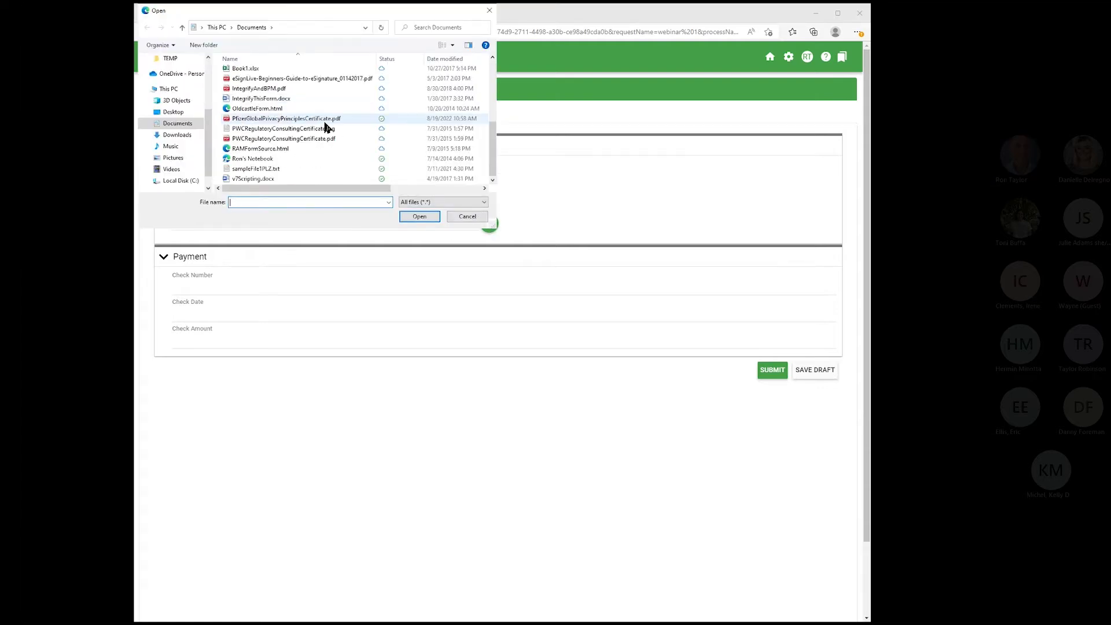
double_click(299, 167)
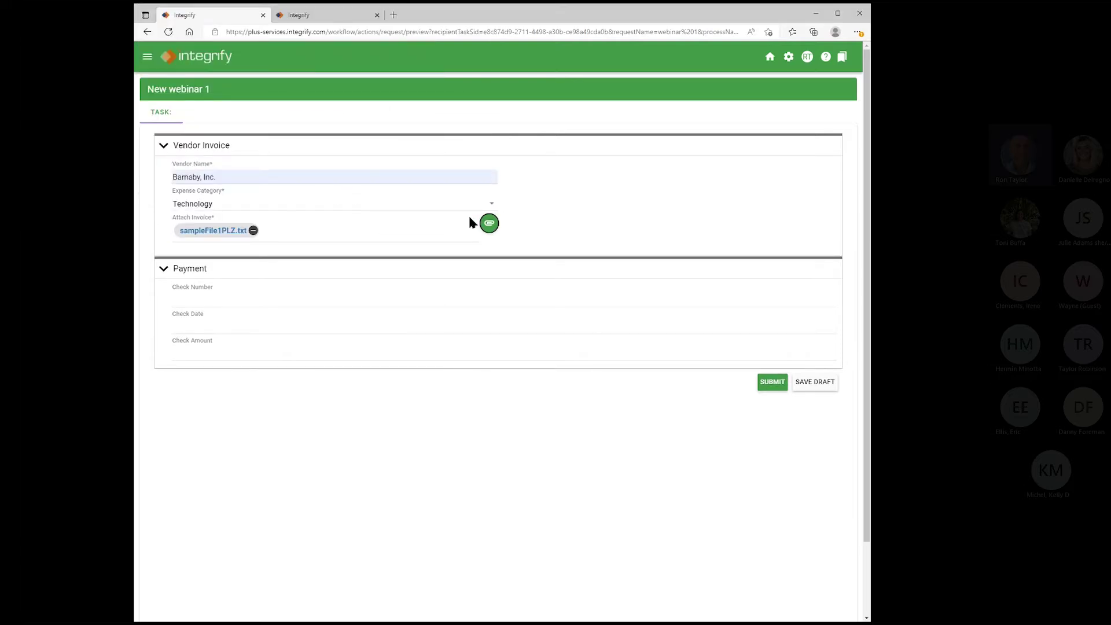
click(771, 383)
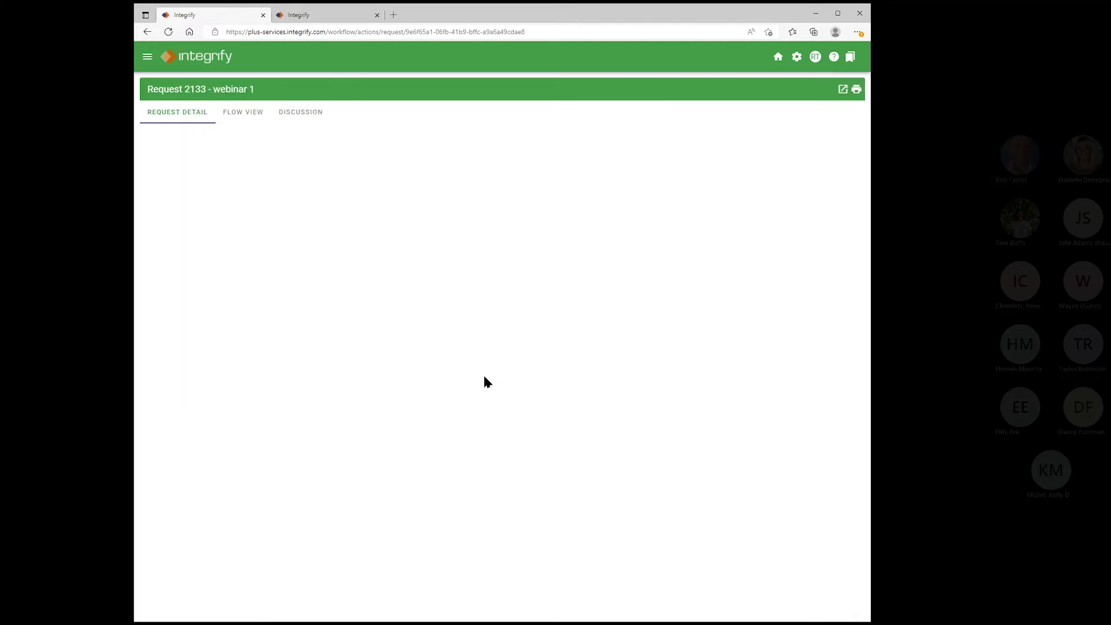
Step: Examine the webinar 1 request's flow view and the Receive Payment Data entry in its task history
click(254, 114)
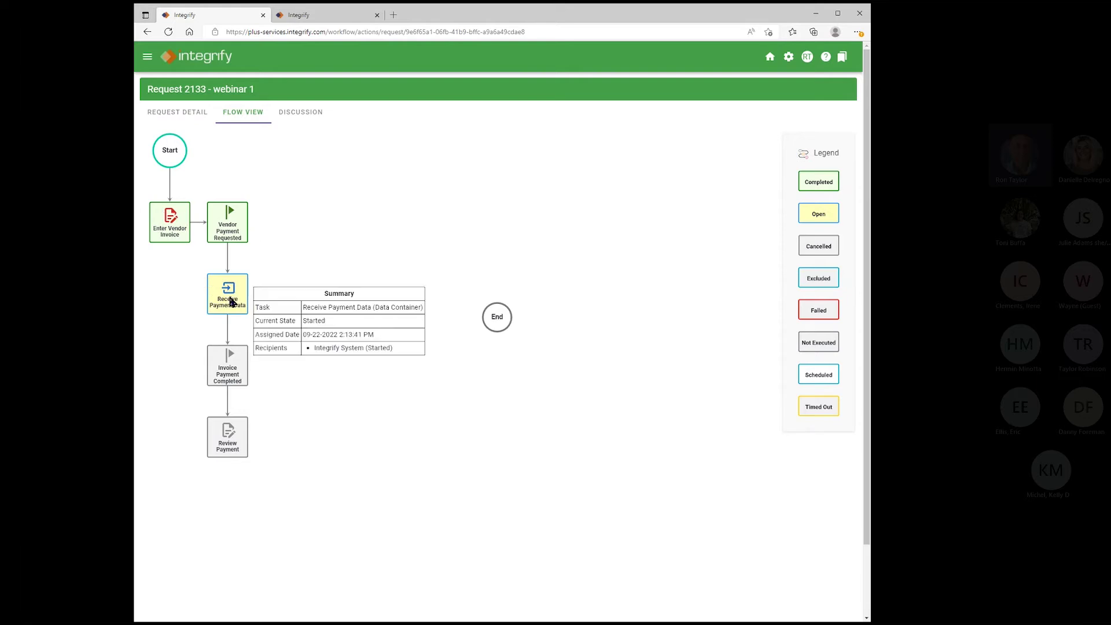
click(191, 116)
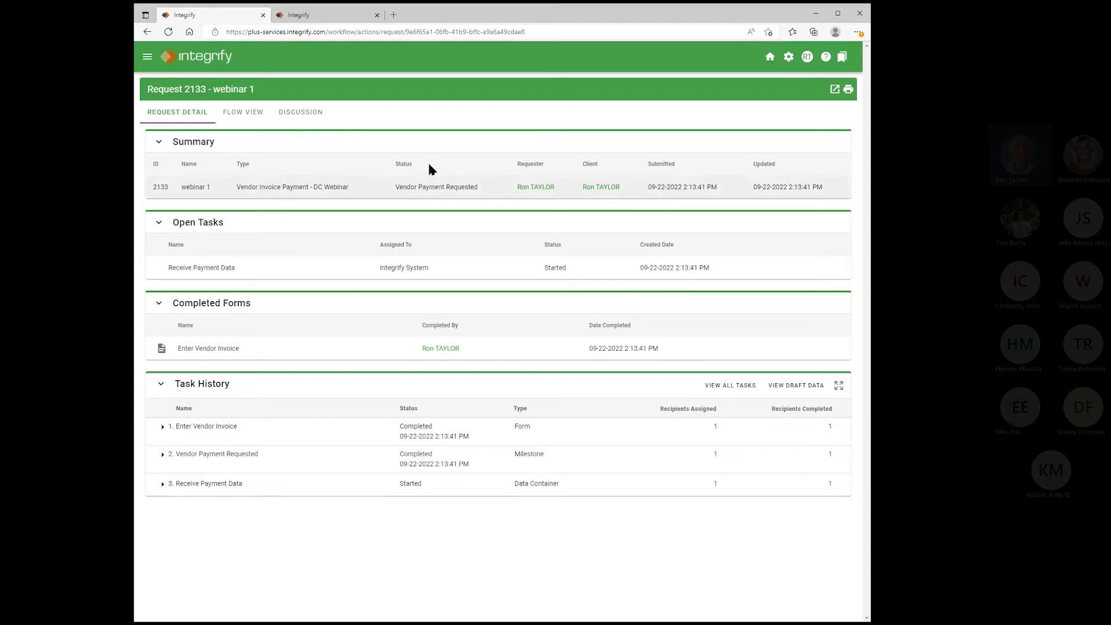
click(162, 485)
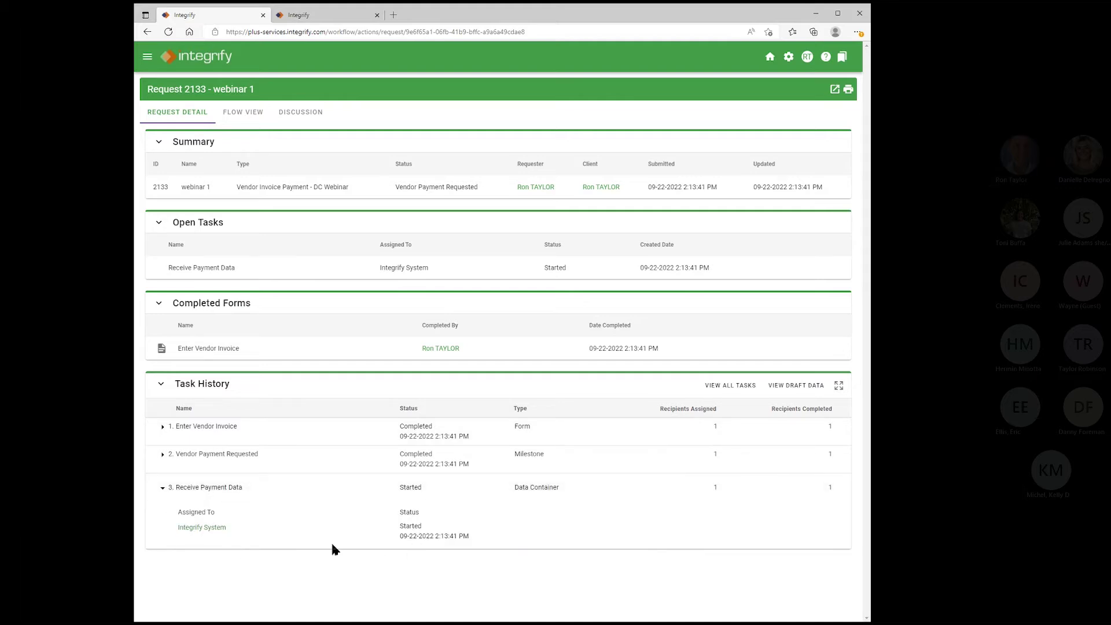
Step: Examine the data container endpoint and its recipient task ID in the Example Vendor Payment request open in the other browser tab
click(318, 18)
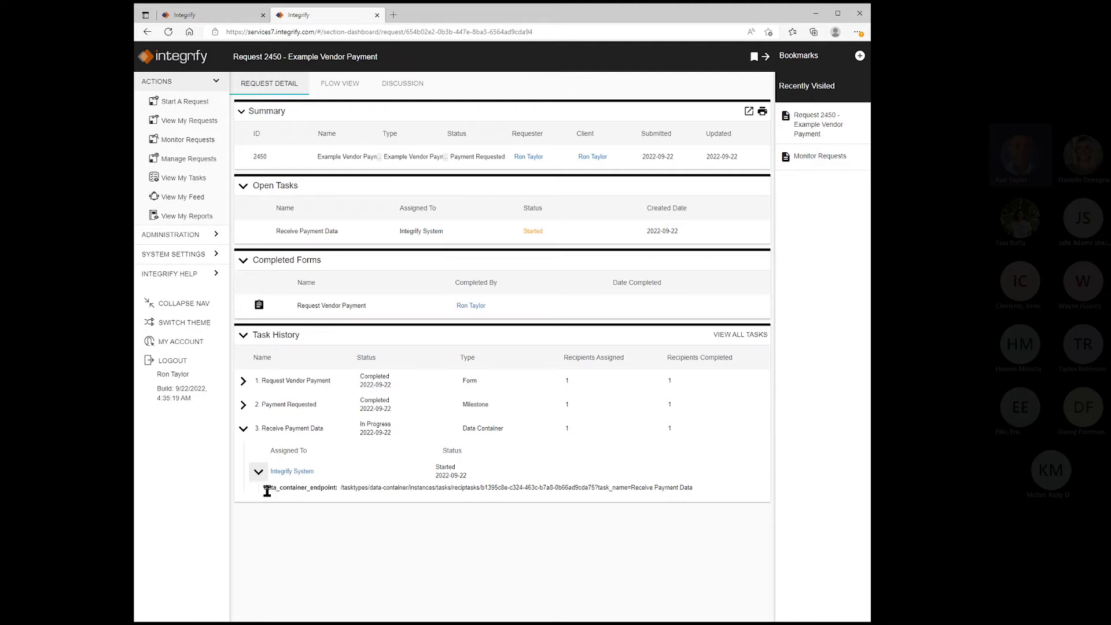
drag(266, 491, 694, 488)
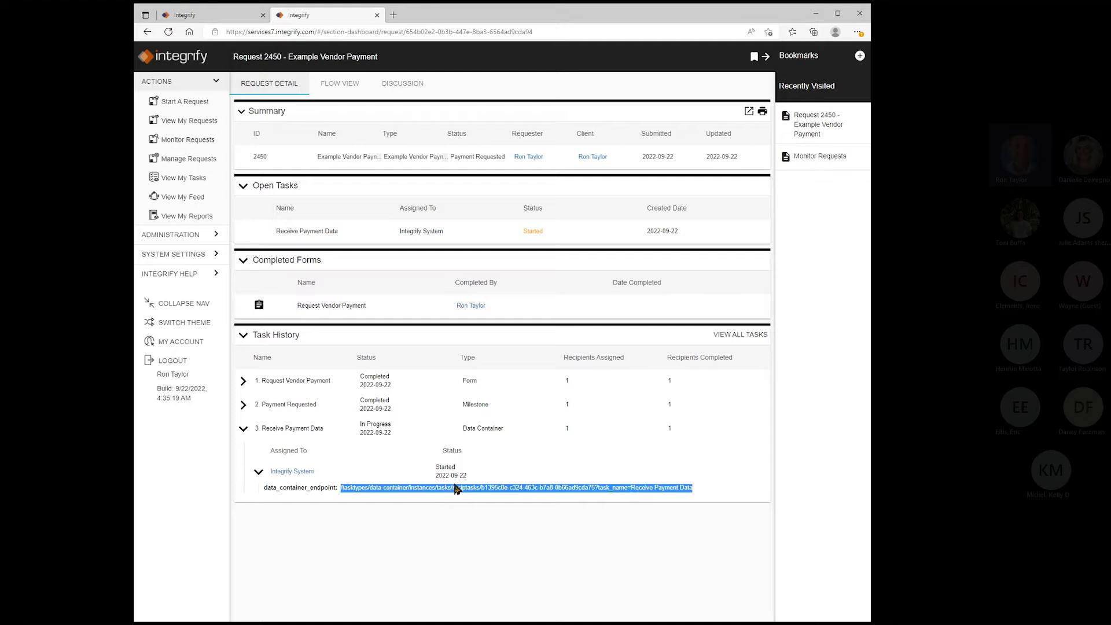
click(540, 500)
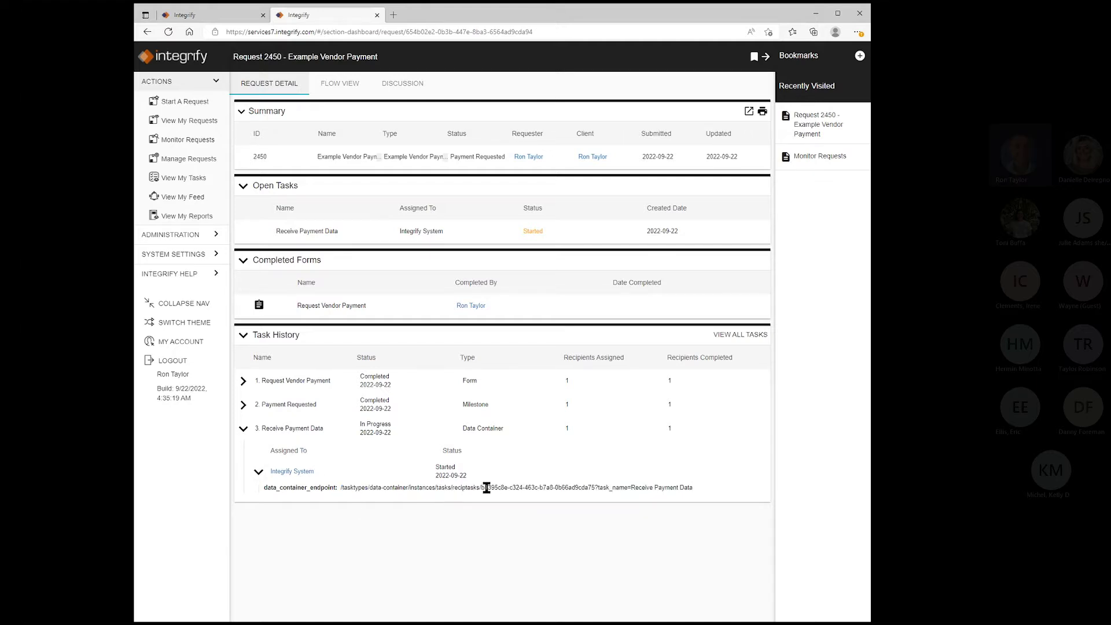
drag(487, 488, 593, 489)
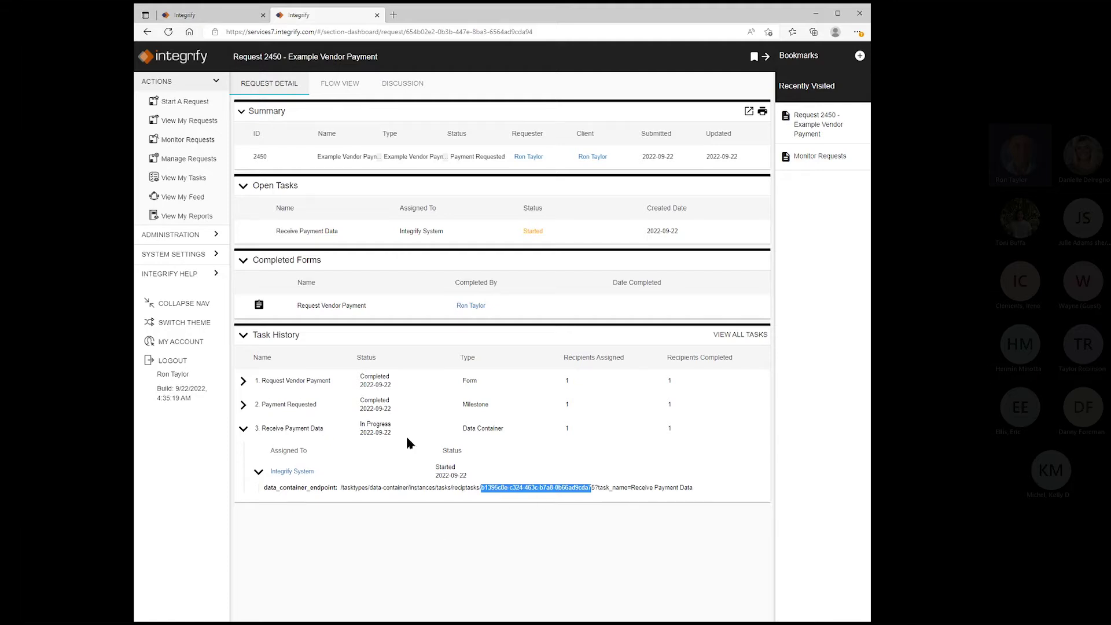
click(473, 512)
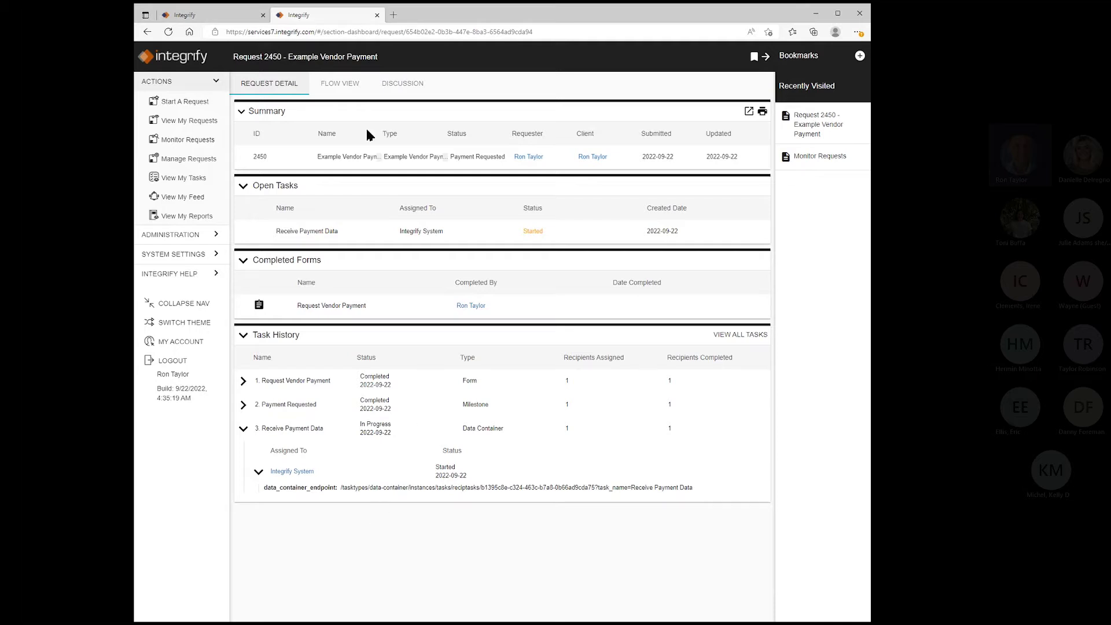
Step: Return to the webinar 1 request and copy its request ID from the end of the page address
click(223, 11)
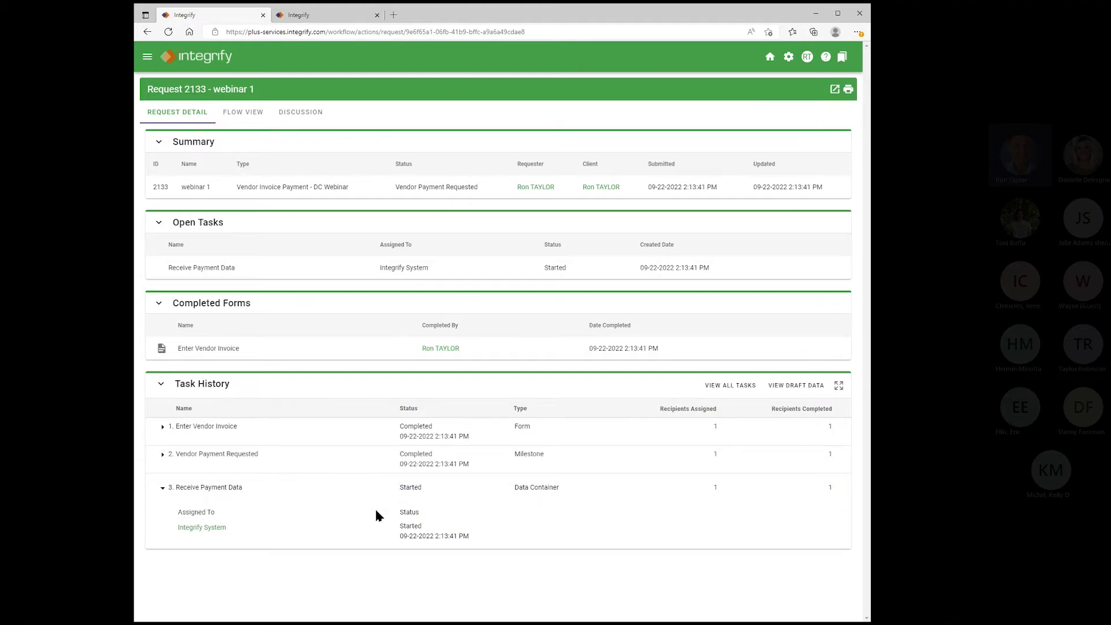
click(417, 33)
drag(406, 33, 418, 33)
key(Left)
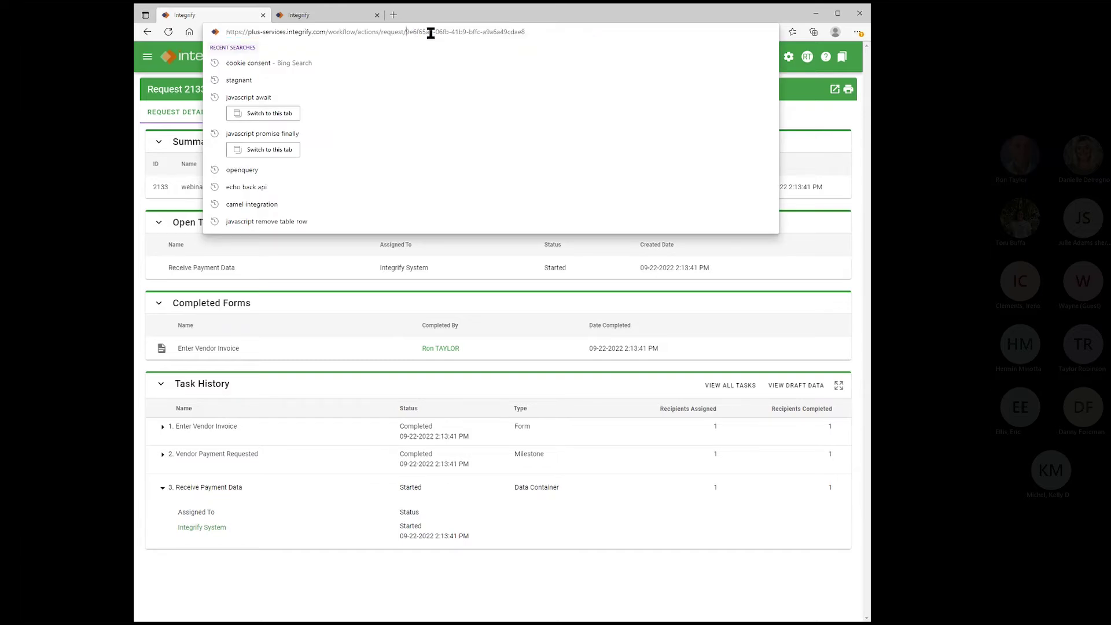
shift+click(537, 33)
key(ctrl+c)
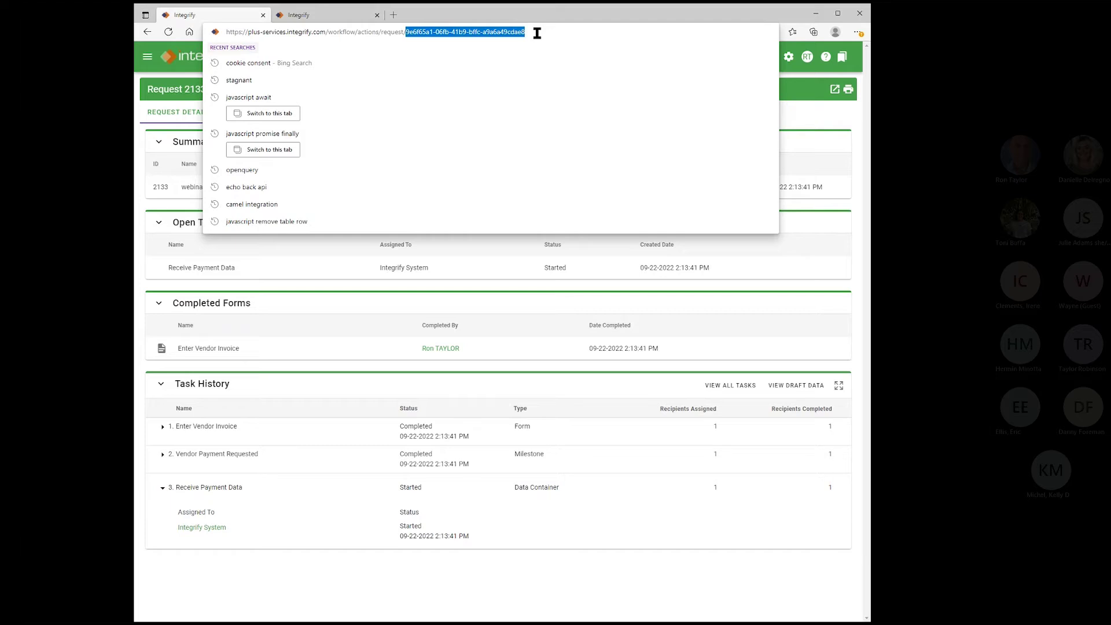
key(Escape)
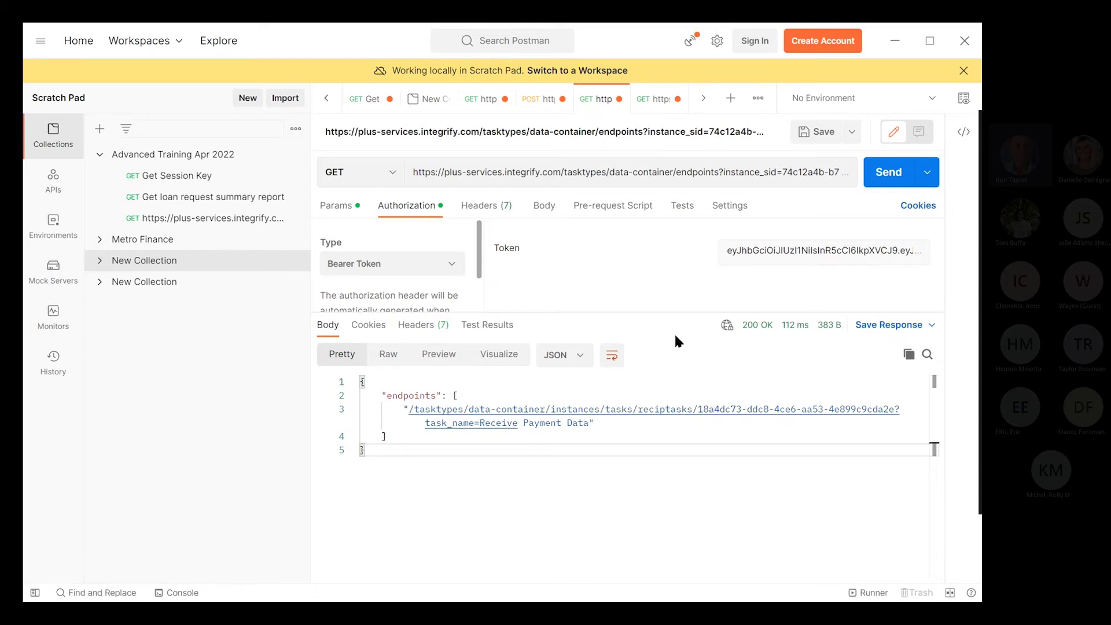
Step: Switch to Postman and replace the instance_sid value in the data-container endpoints request URL with the copied request ID
click(785, 175)
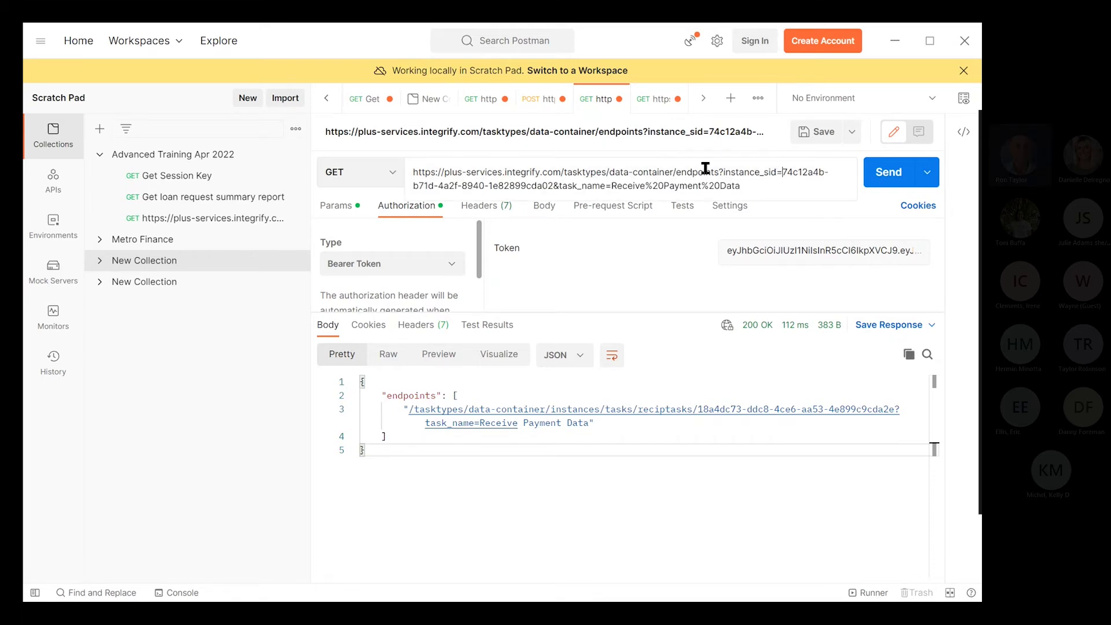
double_click(553, 185)
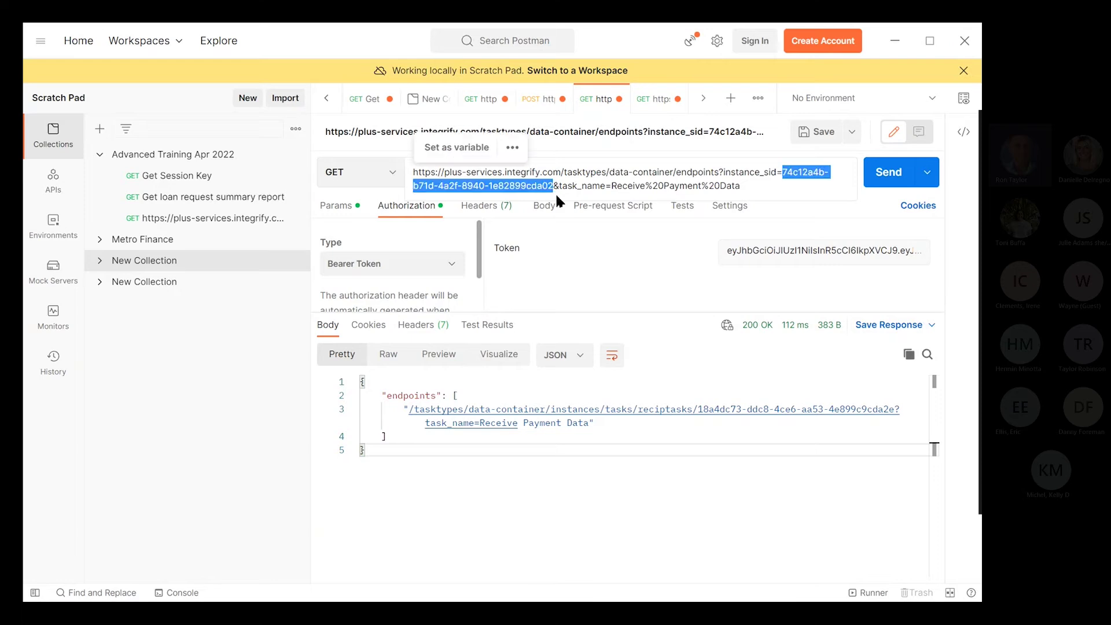
key(ctrl+v)
click(679, 522)
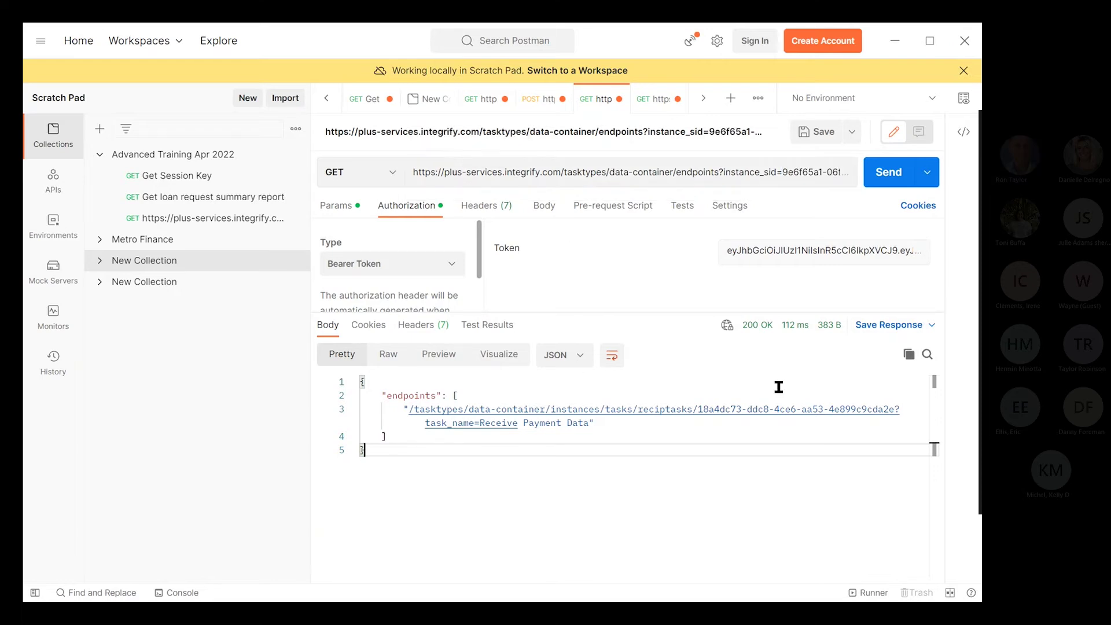
Step: Send the API key authentication request and copy the full token value from its JSON response
click(649, 105)
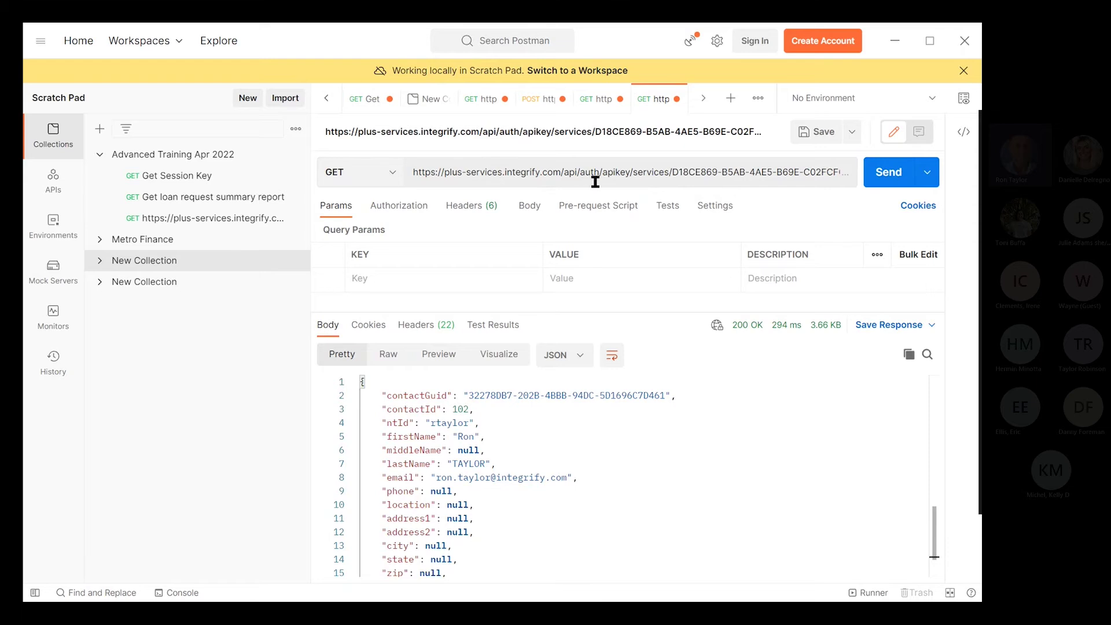
click(887, 177)
scroll(583, 461, down, 7)
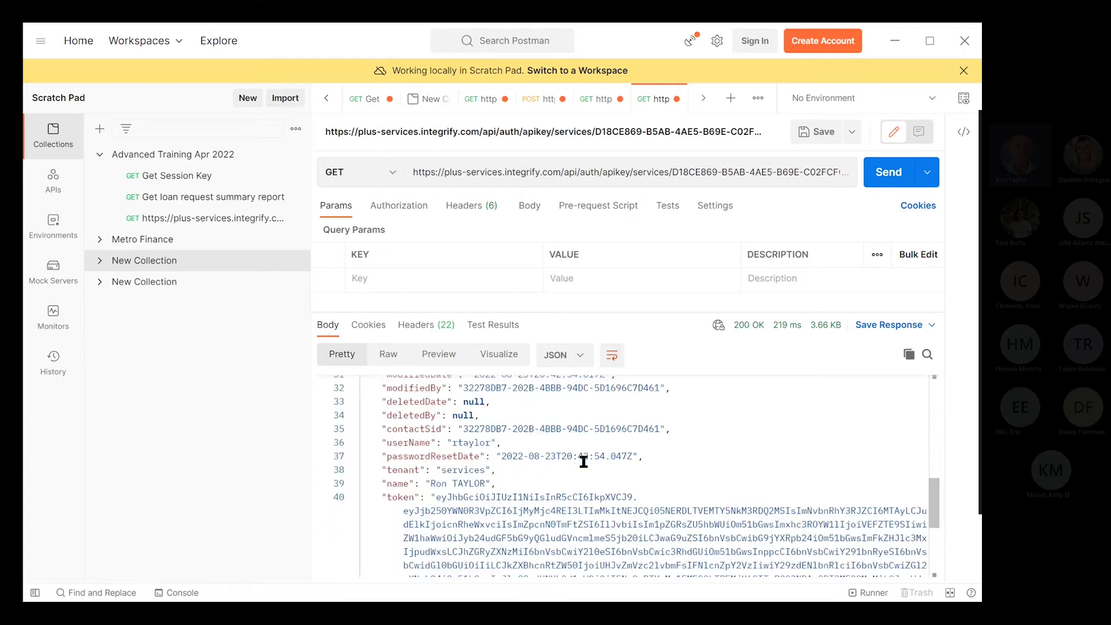
scroll(549, 461, down, 4)
scroll(513, 461, up, 8)
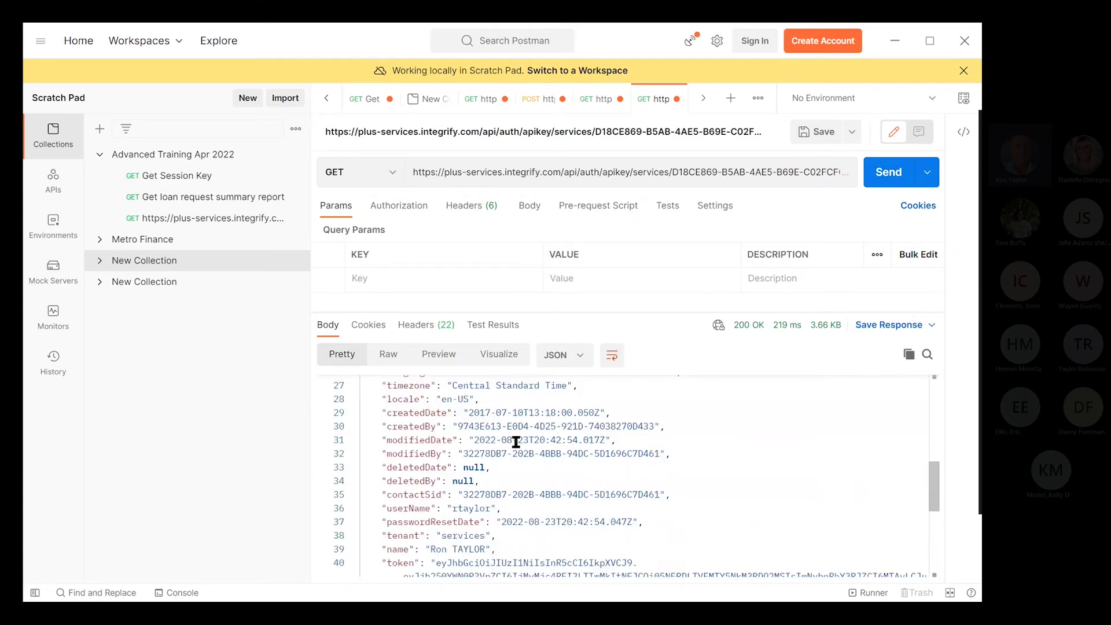
scroll(486, 417, up, 5)
scroll(536, 439, down, 4)
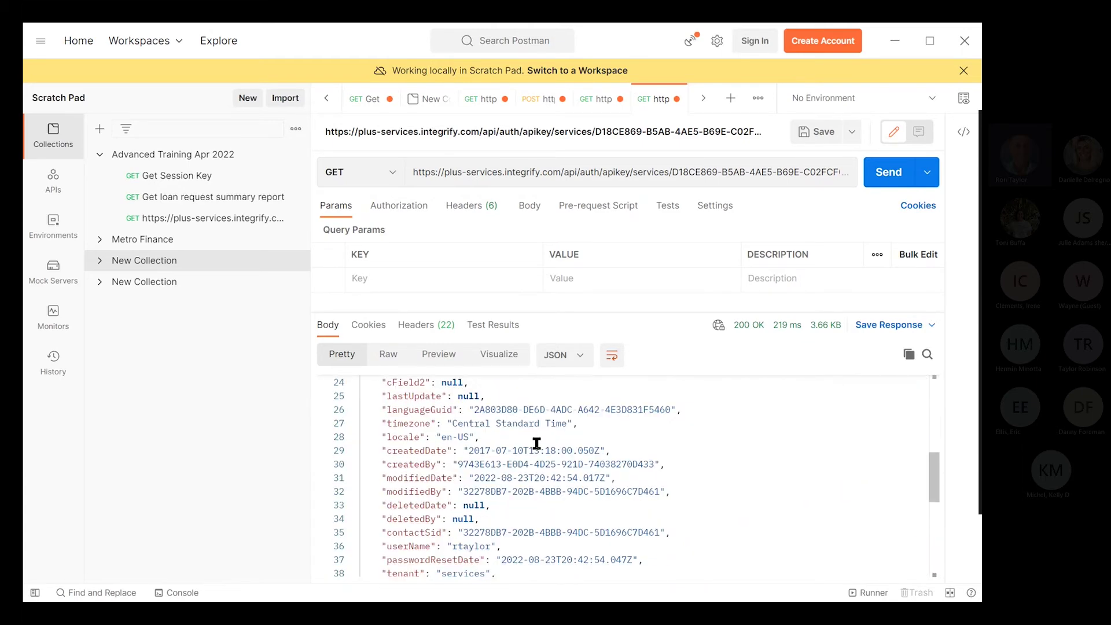
scroll(541, 441, down, 5)
scroll(545, 440, up, 3)
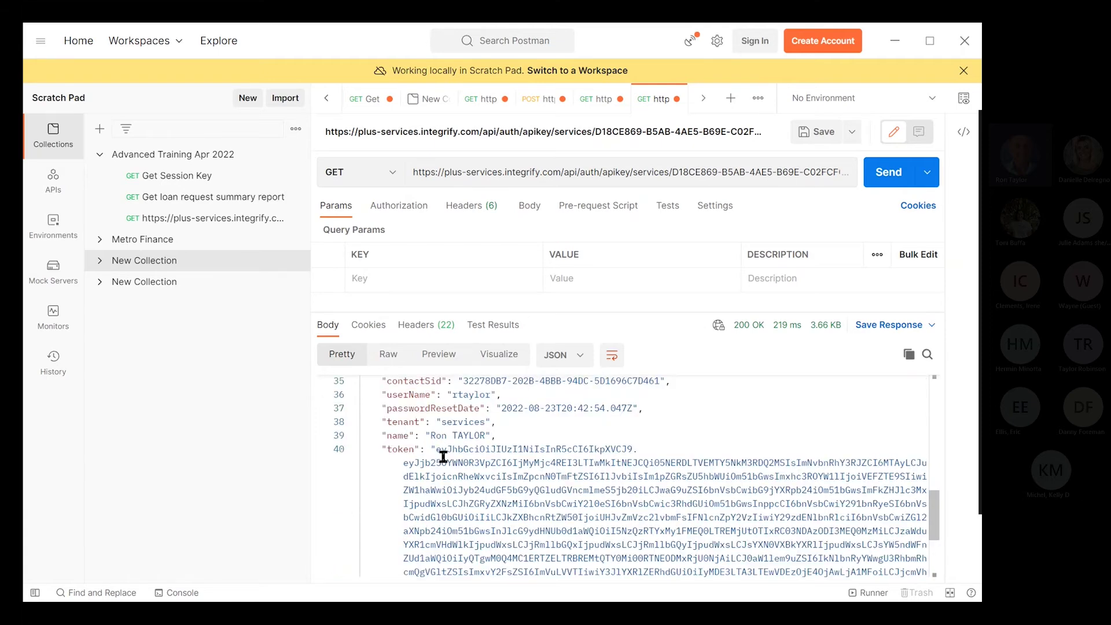
drag(436, 451, 810, 511)
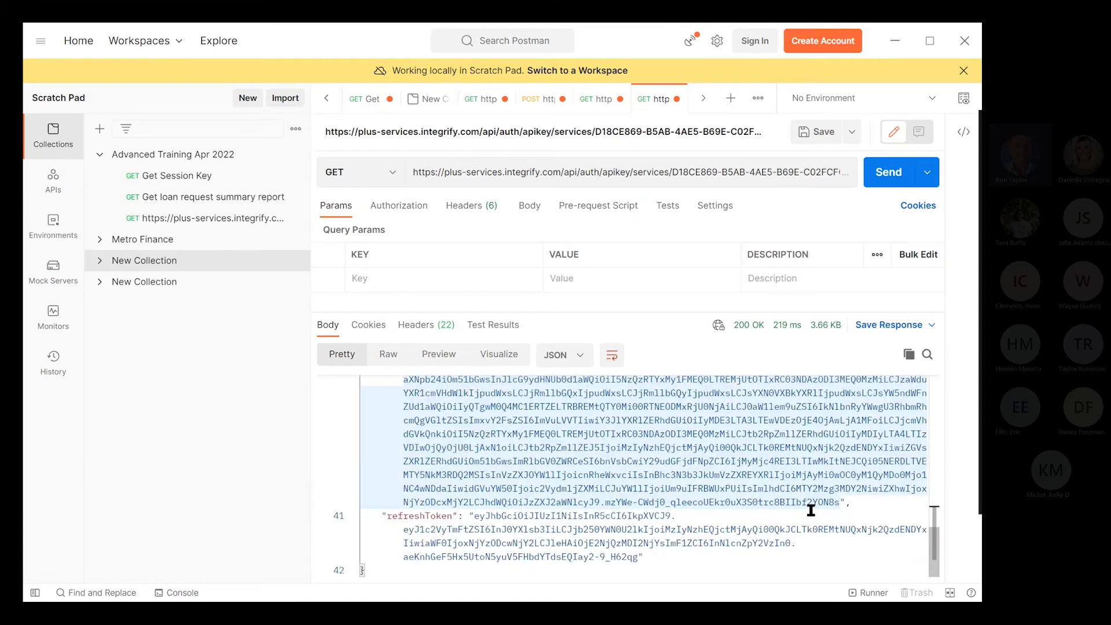
shift+click(841, 503)
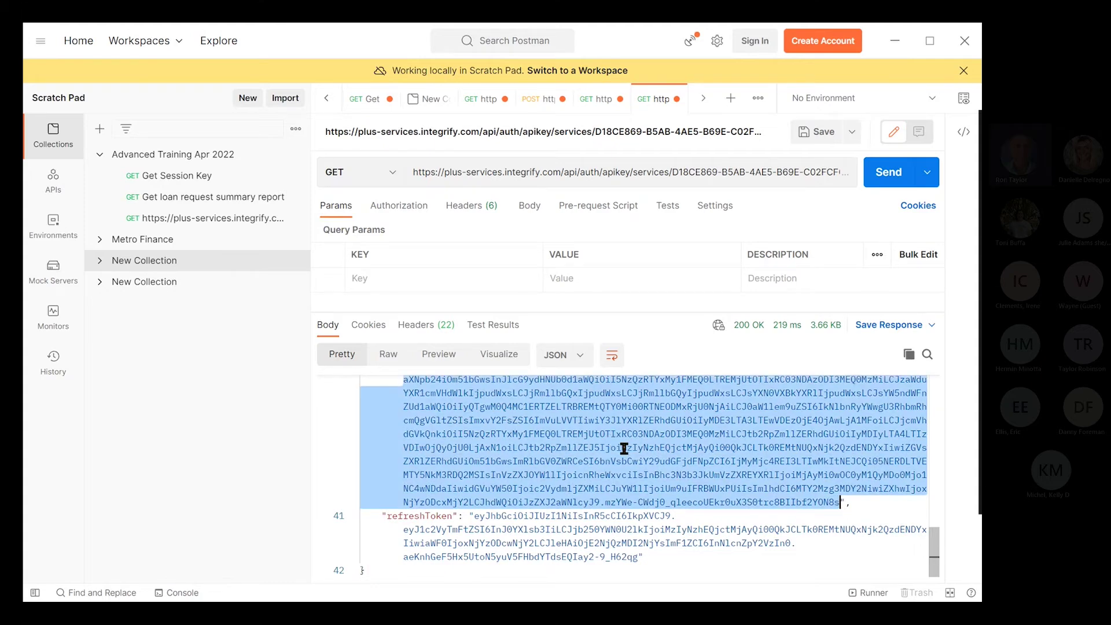
scroll(624, 448, up, 10)
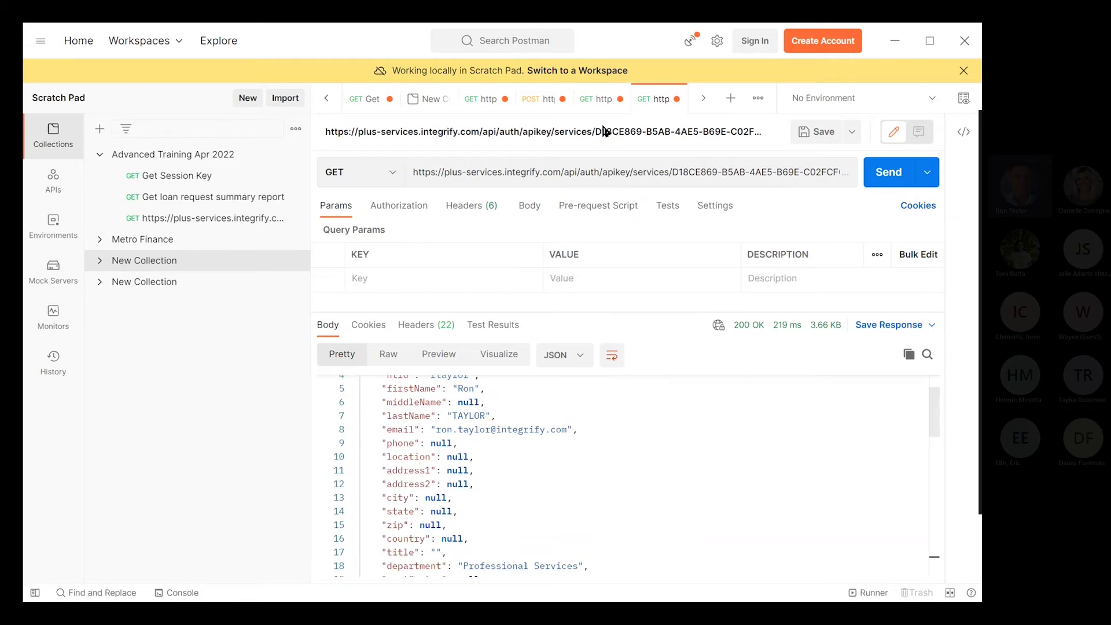
Step: Replace the bearer token in the data-container endpoints request's authorization by pasting the newly copied access token
click(590, 99)
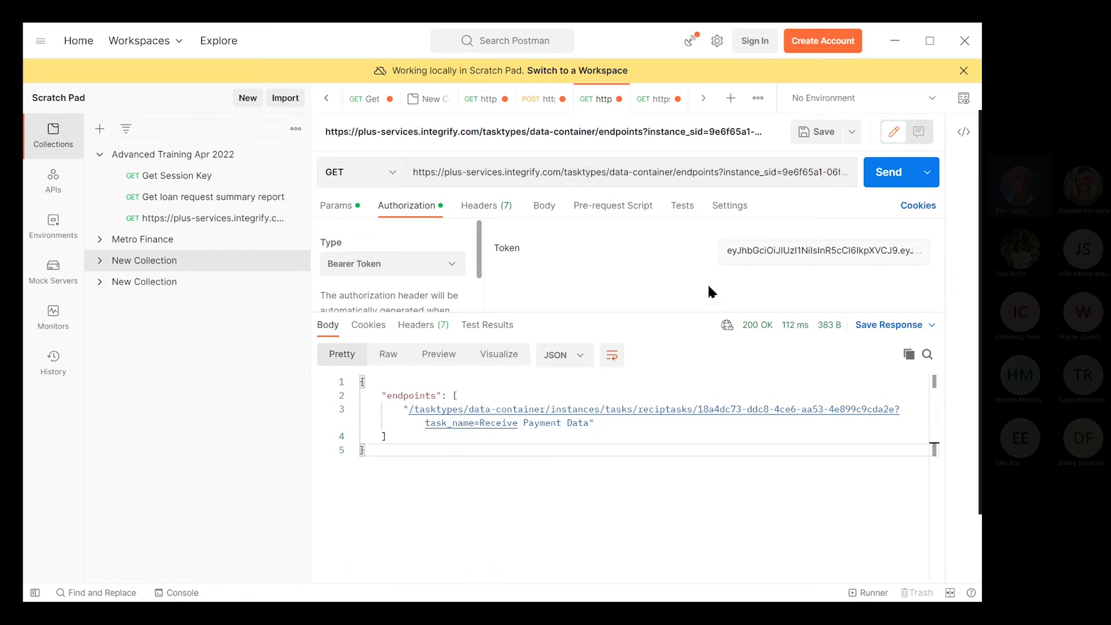
triple_click(751, 253)
key(BackSpace)
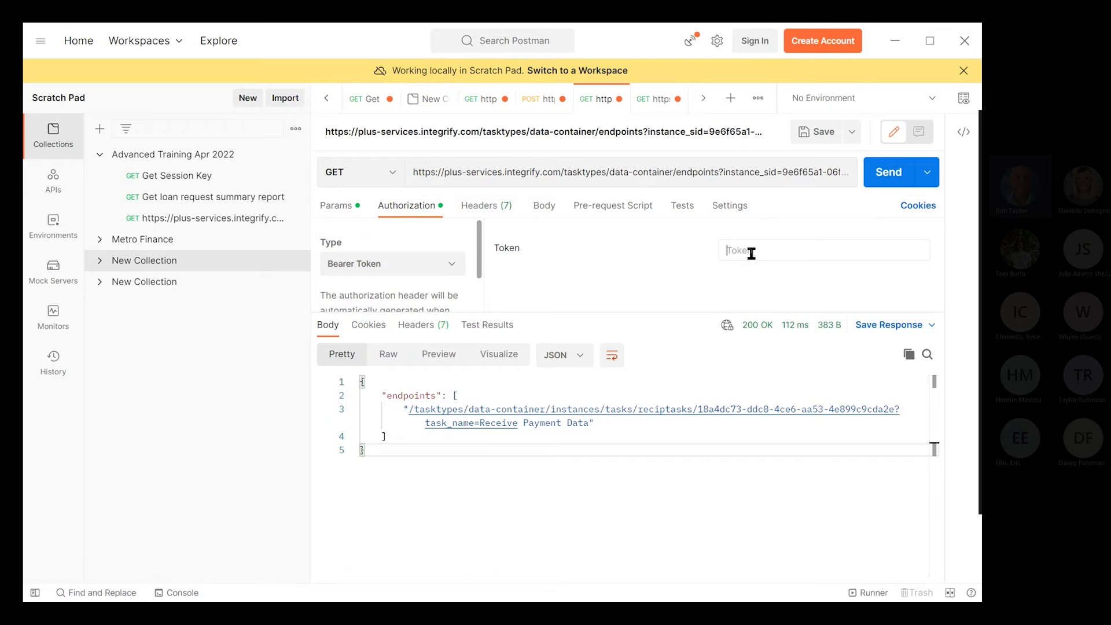
key(ctrl+v)
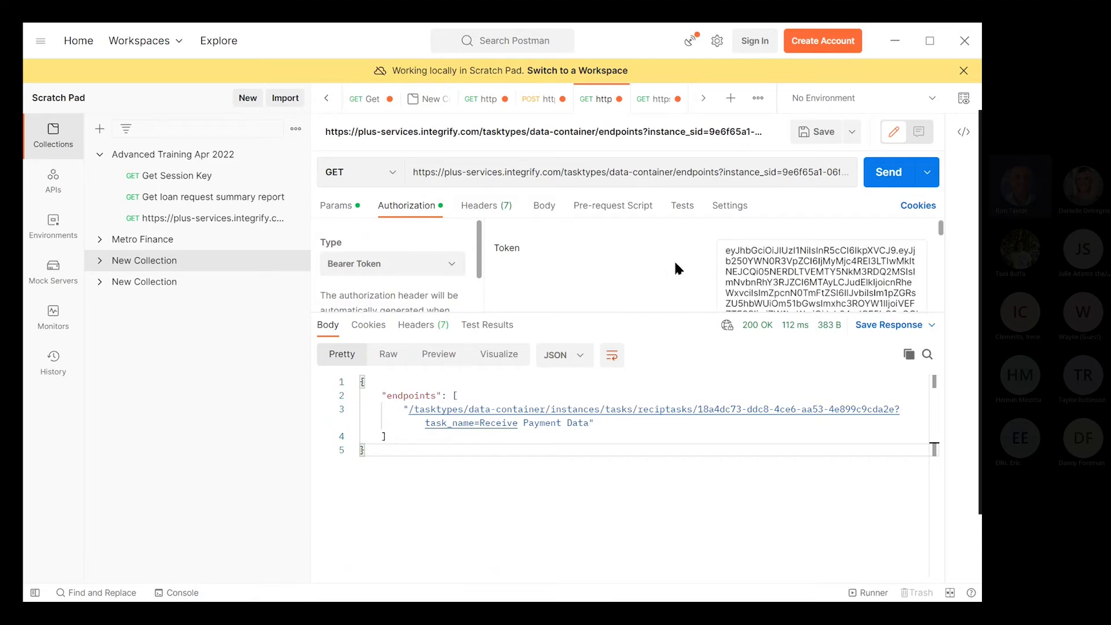
click(592, 254)
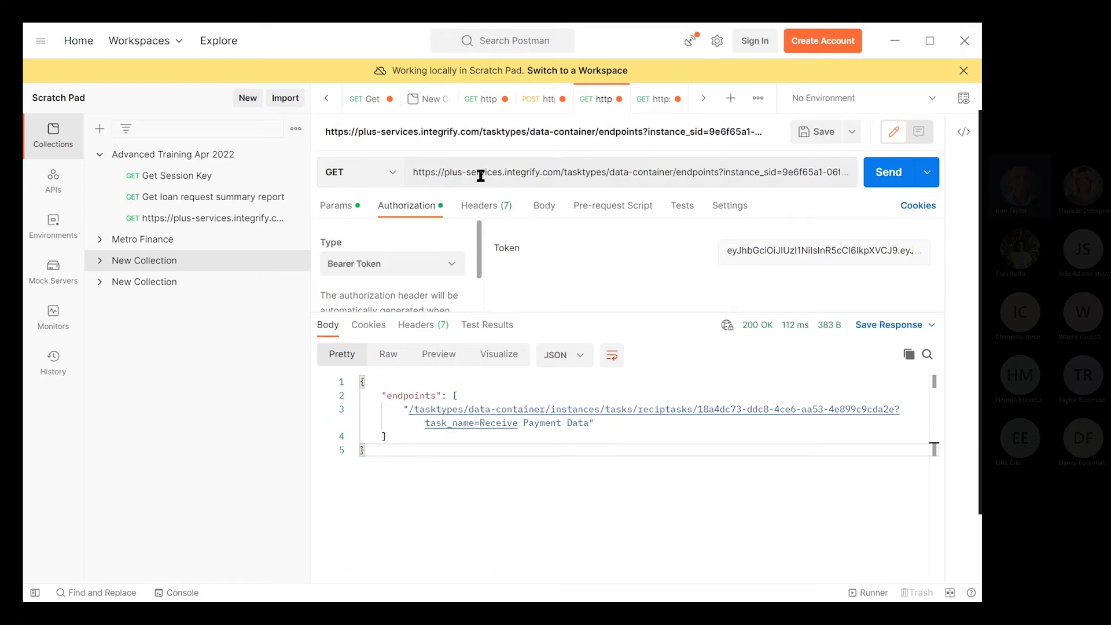
Step: Send the data-container endpoints request for Receive Payment Data and copy the endpoint path from the response
click(566, 174)
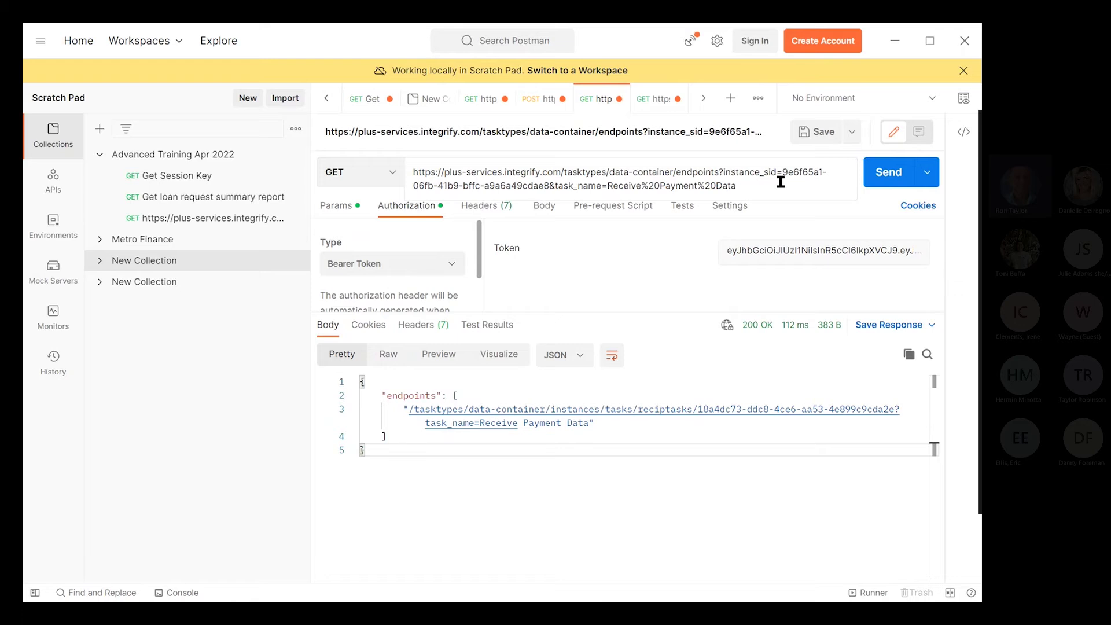
click(887, 174)
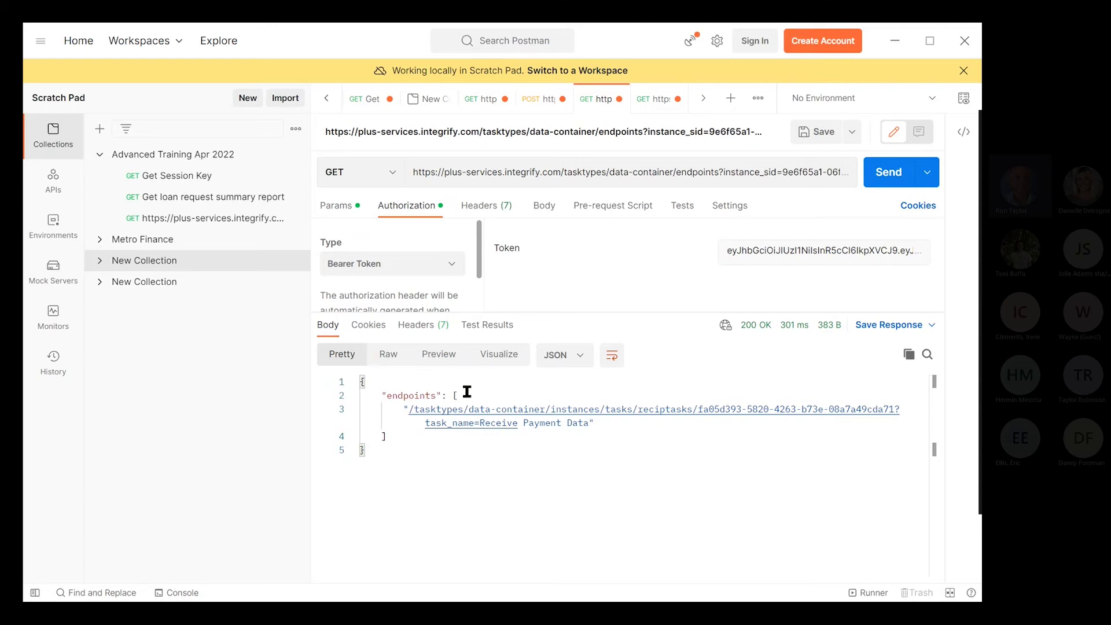
double_click(410, 396)
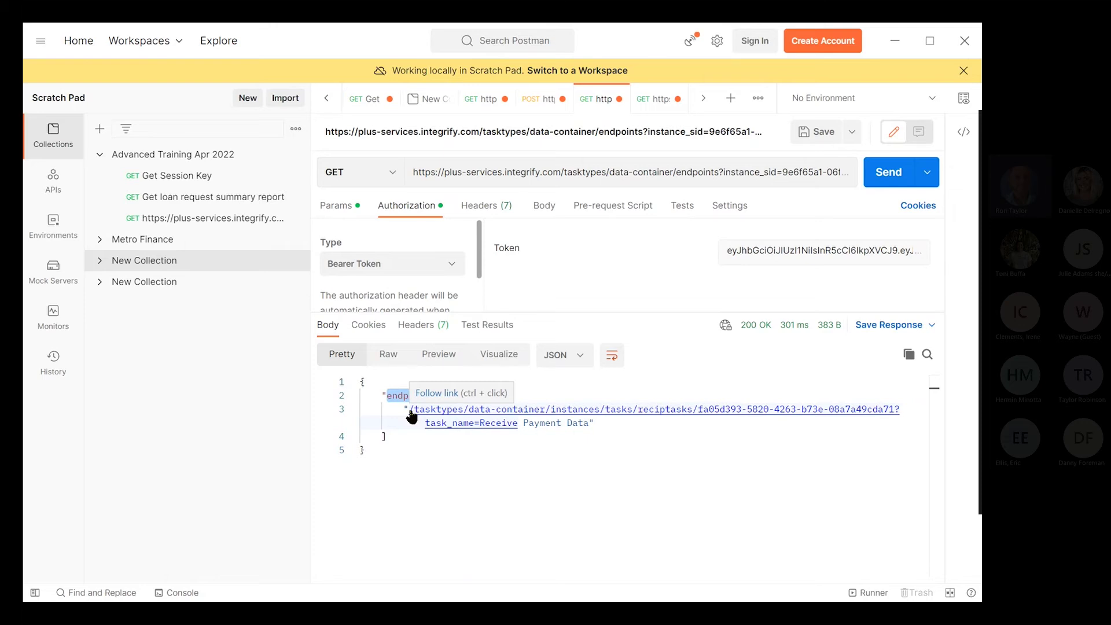
drag(411, 415, 591, 425)
key(ctrl+c)
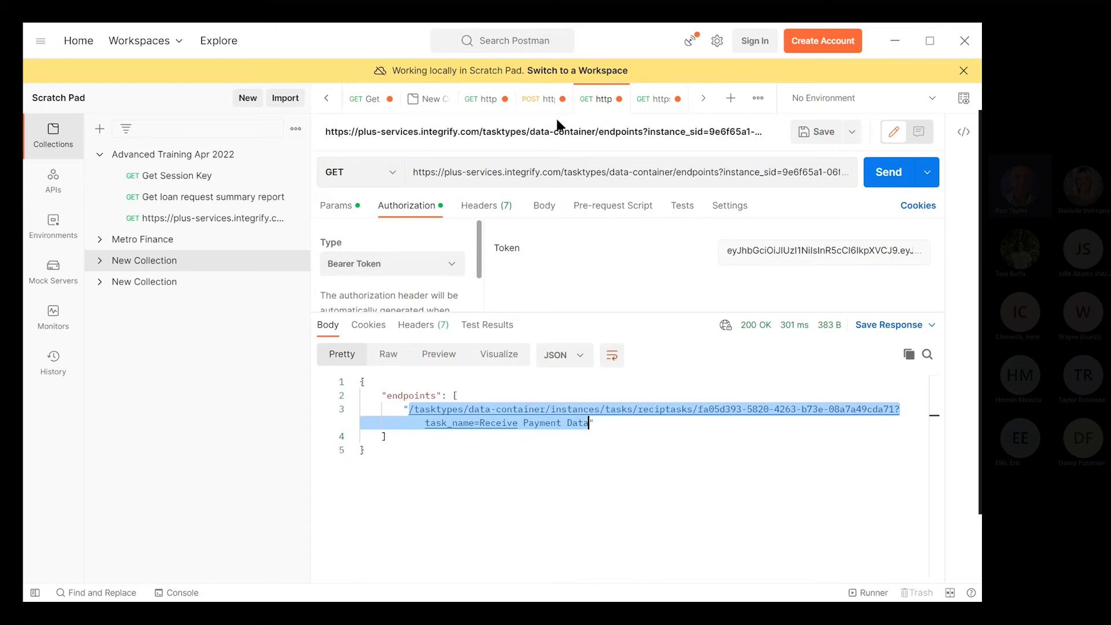
Step: Replace the path after the host in the POST request's URL with the copied Receive Payment Data endpoint path
click(534, 105)
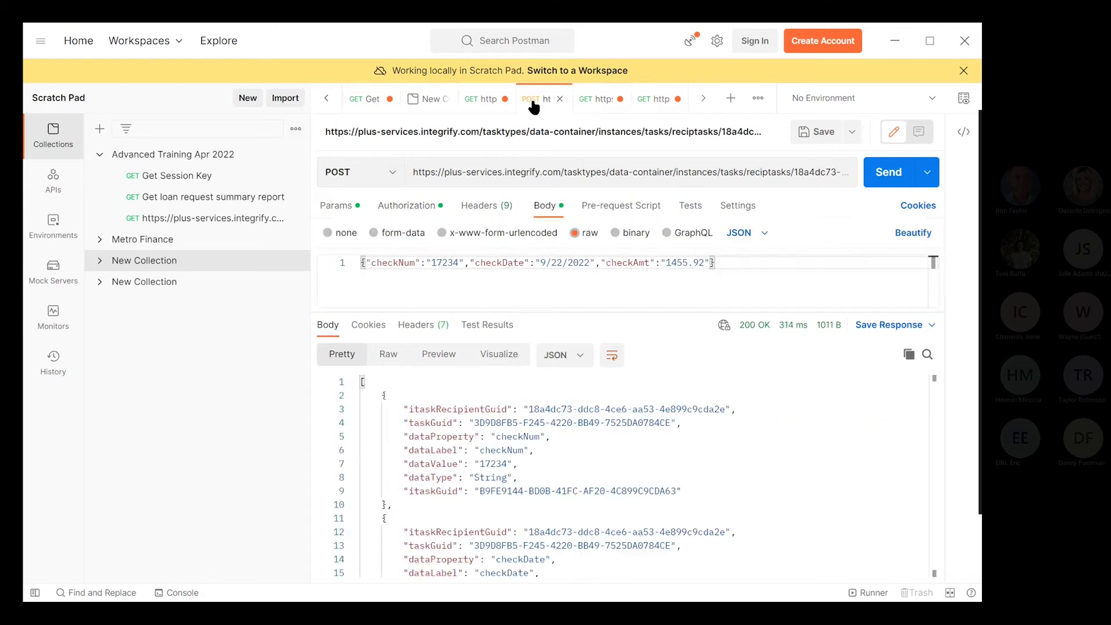
click(607, 176)
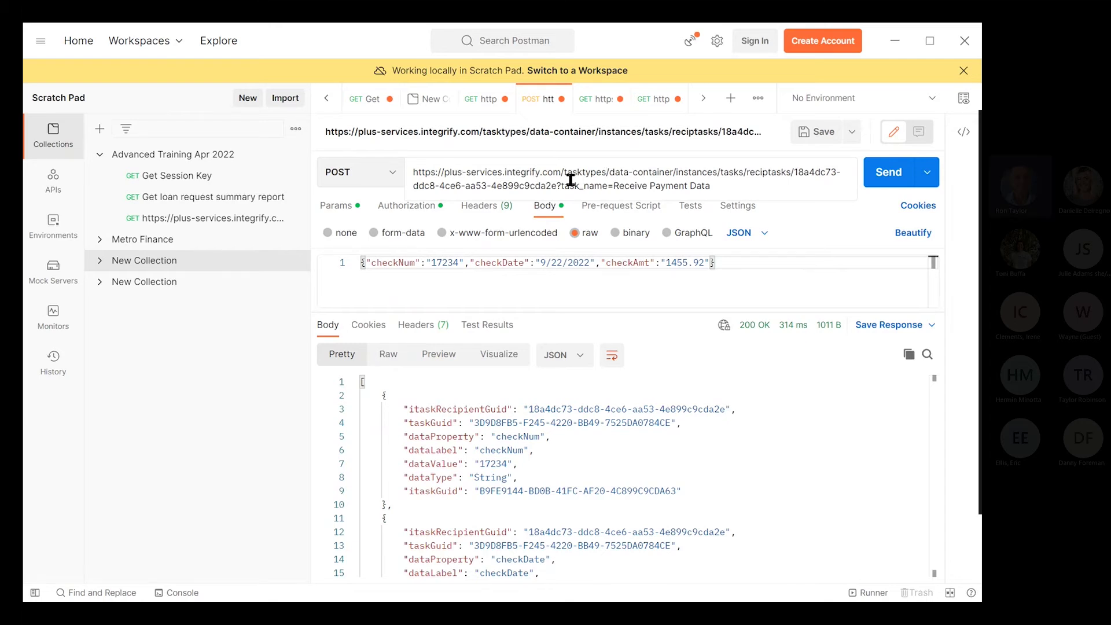
drag(560, 172, 745, 191)
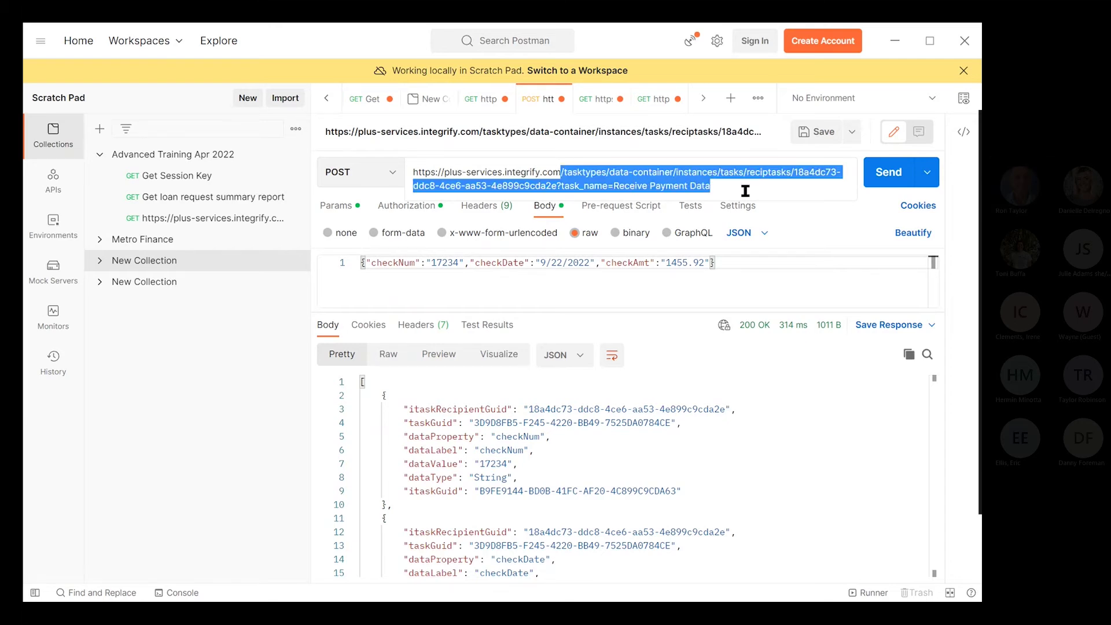
key(ctrl+v)
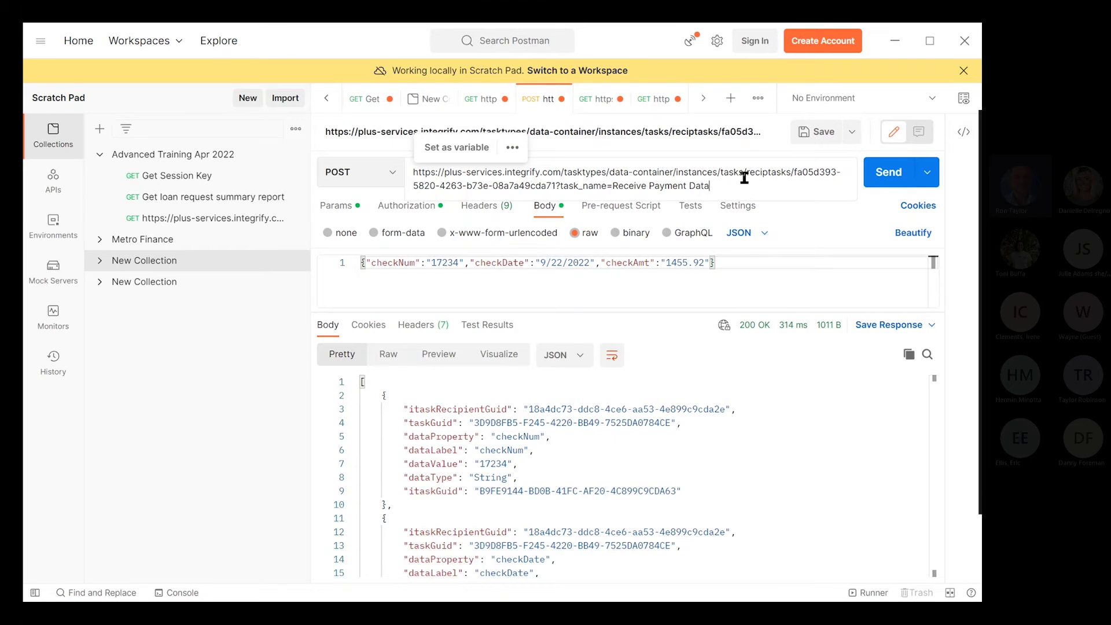
Step: Update the POST request's JSON body, setting checkNum to 179033, checkDate to 9/21/2022 and checkAmt to 8455.92
click(546, 210)
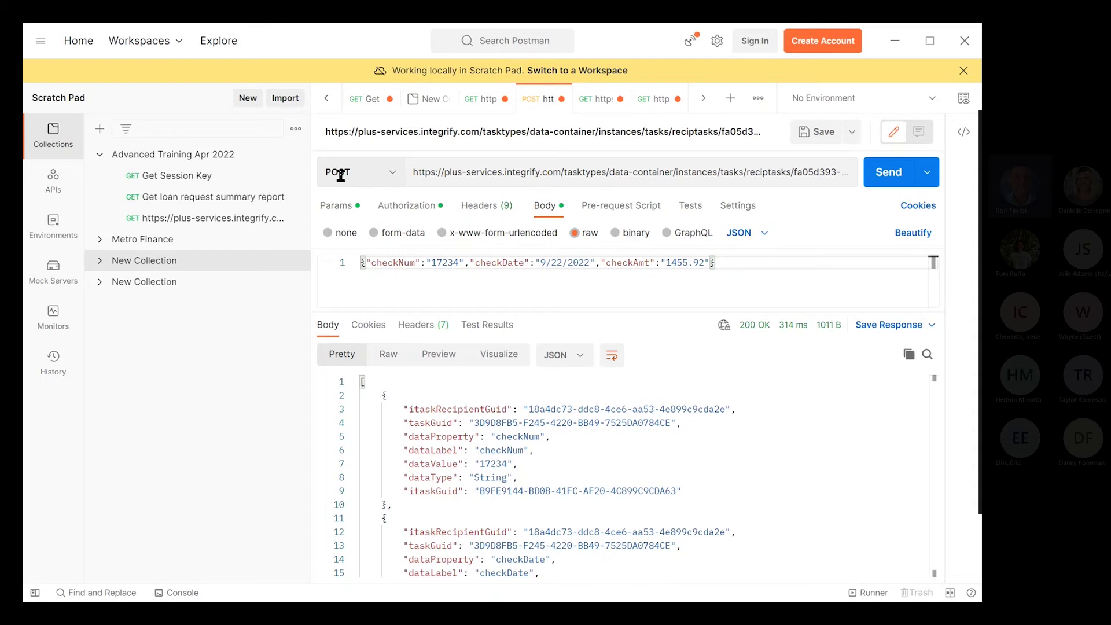
click(388, 263)
key(Home)
key(Right)
key(ctrl+Right)
key(ctrl+Right)
key(ctrl+Right)
key(ctrl+d)
text(179033)
key(ctrl+Right)
key(ctrl+Right)
key(ctrl+Right)
key(ctrl+d)
text(21)
key(Right)
key(ctrl+Right)
key(ctrl+Right)
key(ctrl+Right)
key(ctrl+Right)
key(Right)
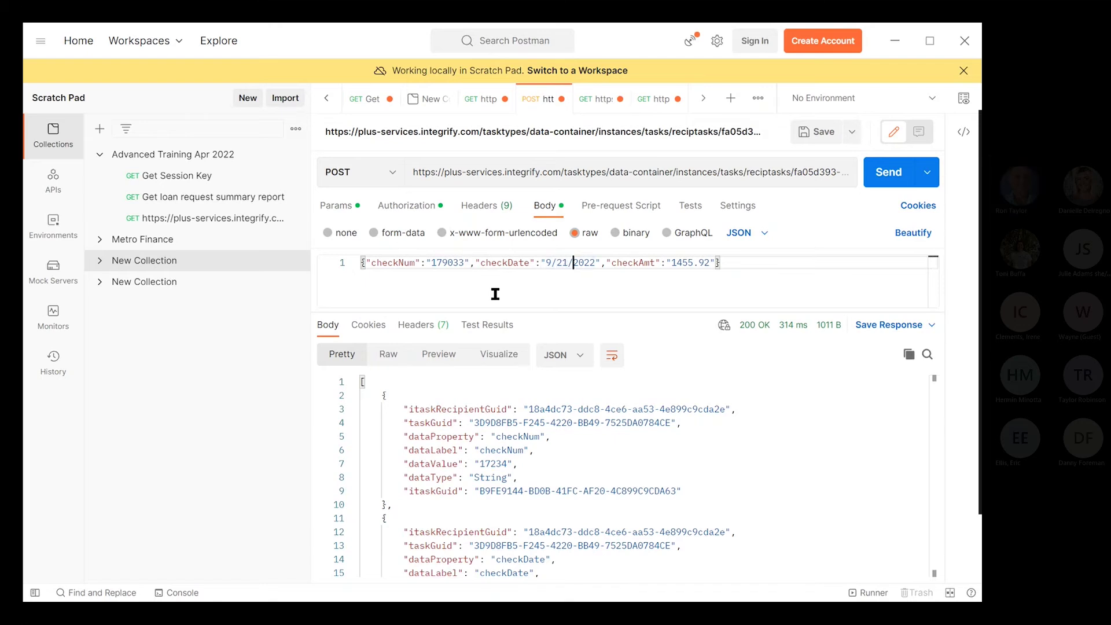
key(BackSpace)
text(8)
Step: Check the checkNum, checkDate and checkAmt properties in the JSON body and try to send the POST request
double_click(393, 262)
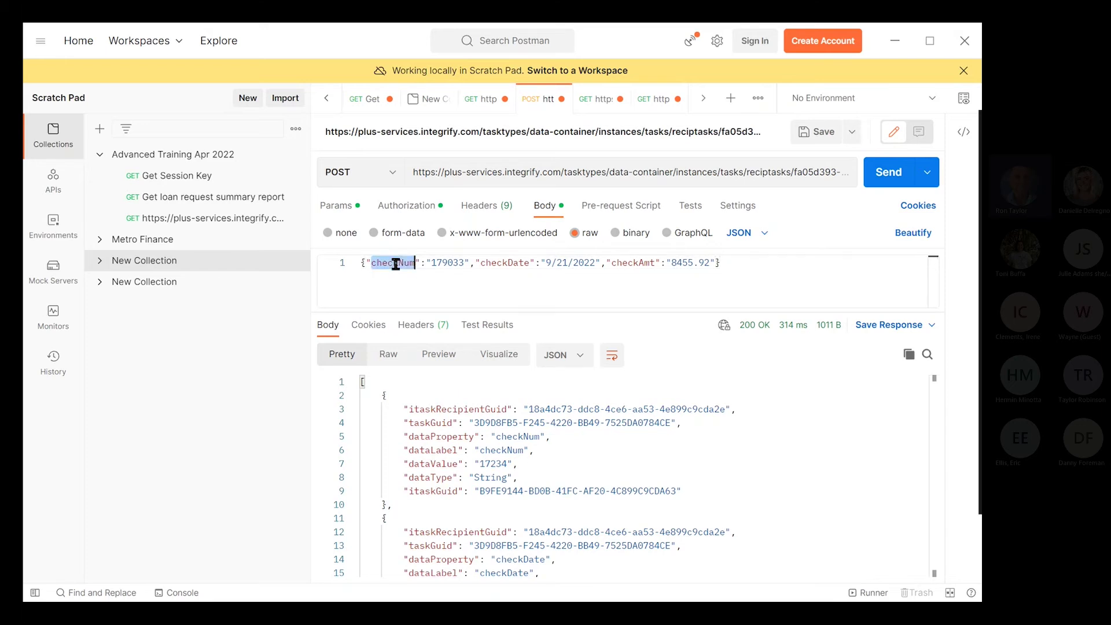
double_click(508, 263)
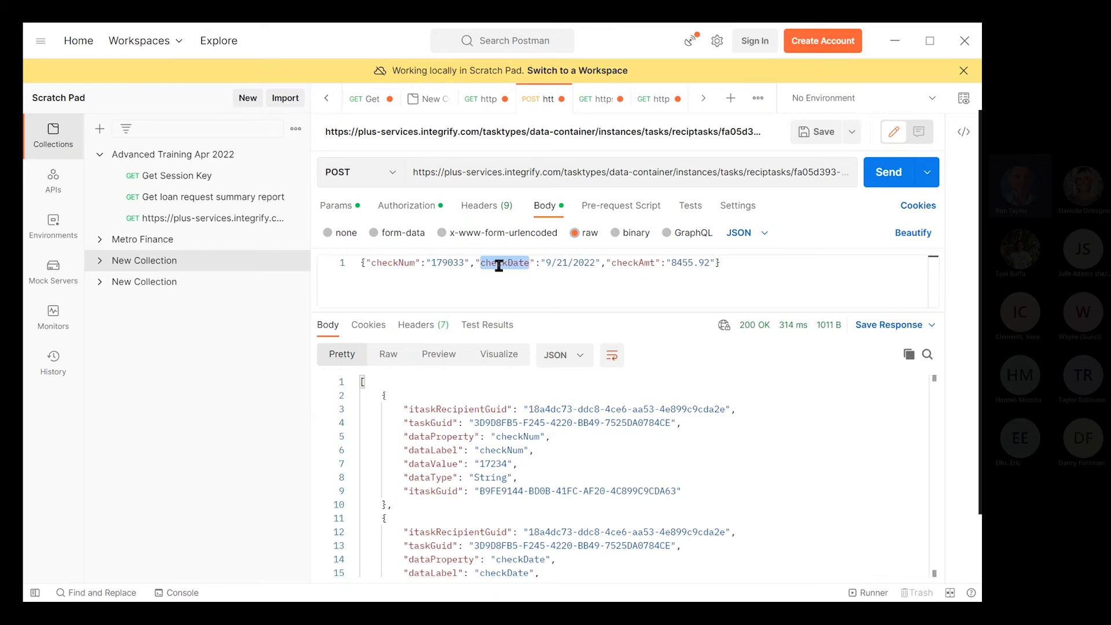
double_click(635, 263)
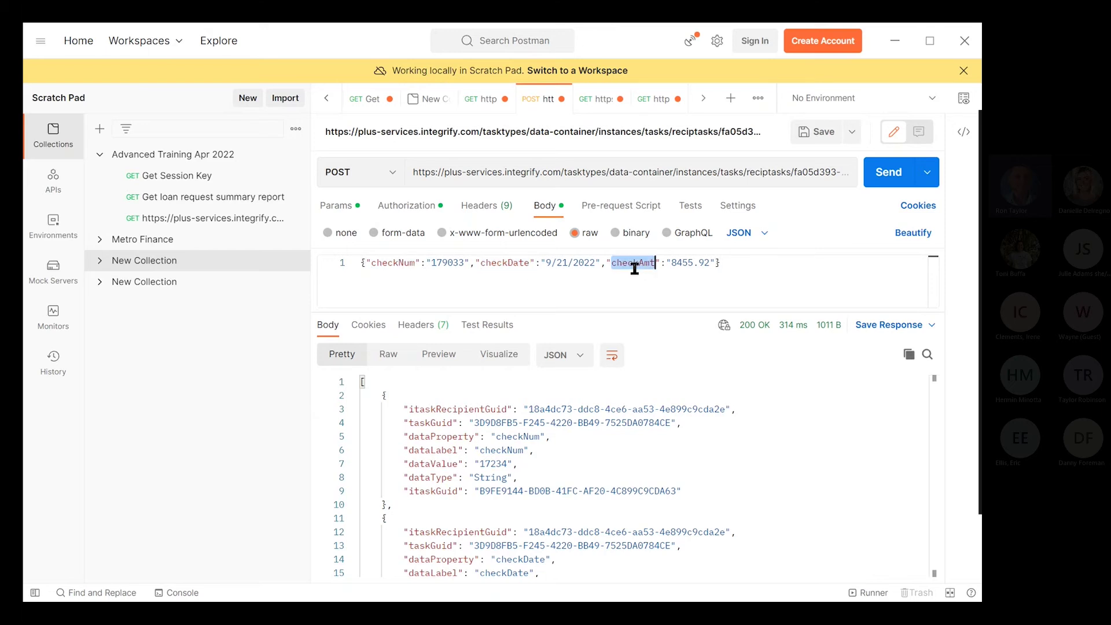
double_click(394, 265)
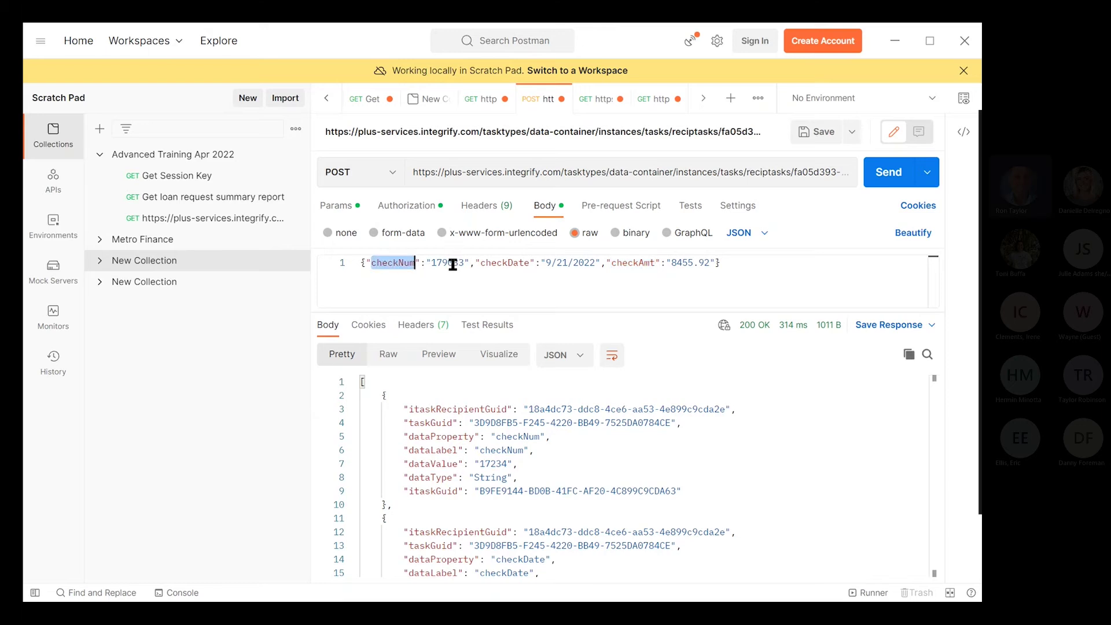
double_click(450, 265)
click(452, 264)
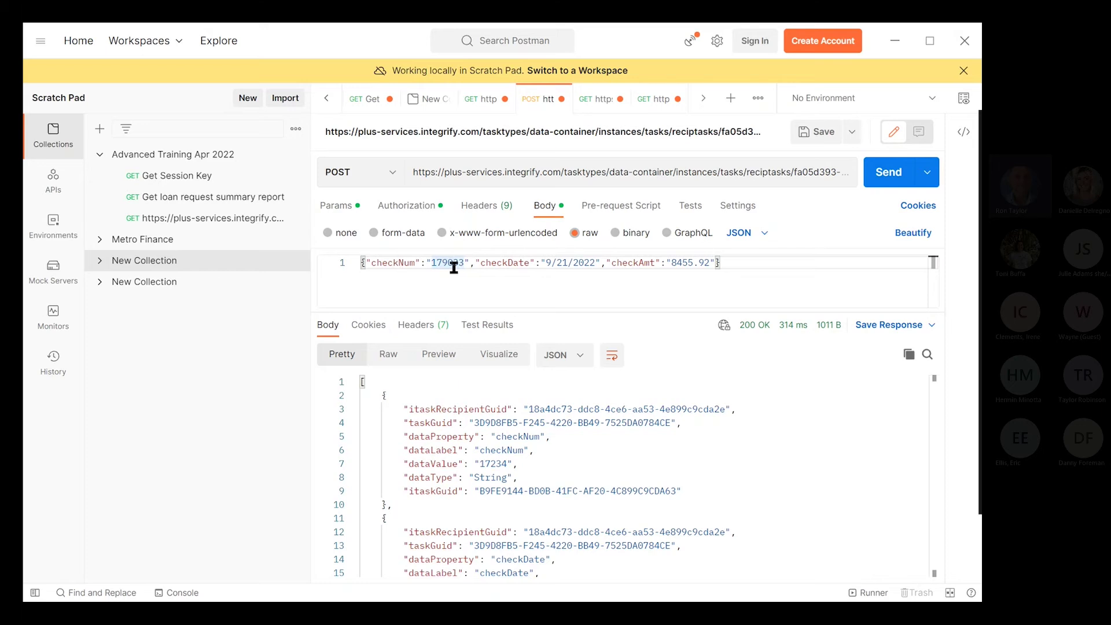
click(366, 265)
click(729, 266)
click(880, 178)
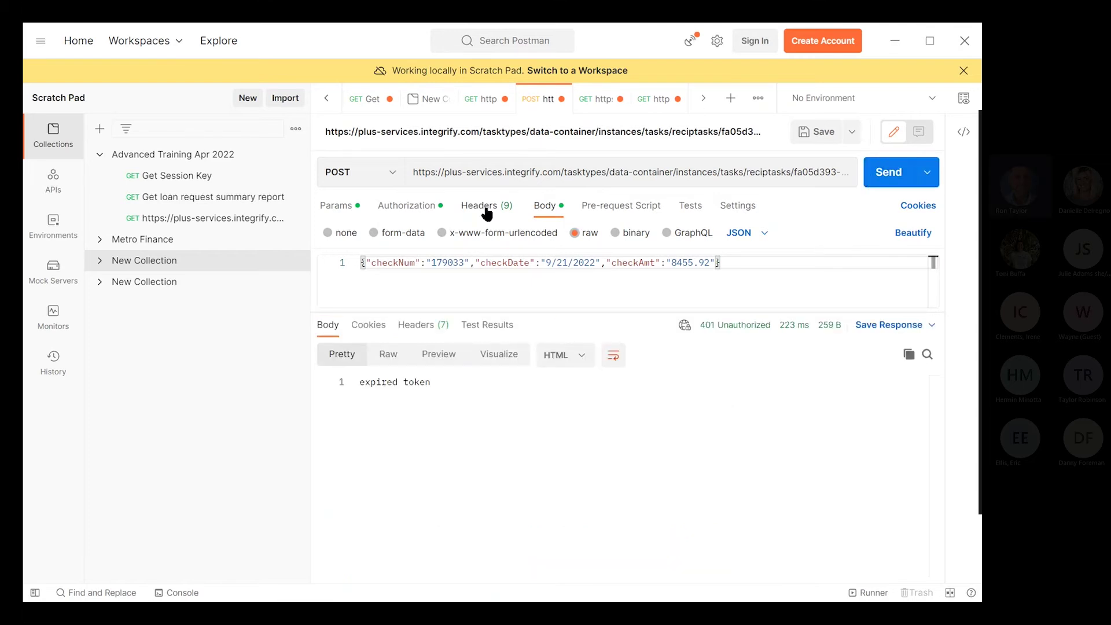
Step: Copy the current bearer token from the data-container endpoints request's authorization and return to the POST request
click(406, 207)
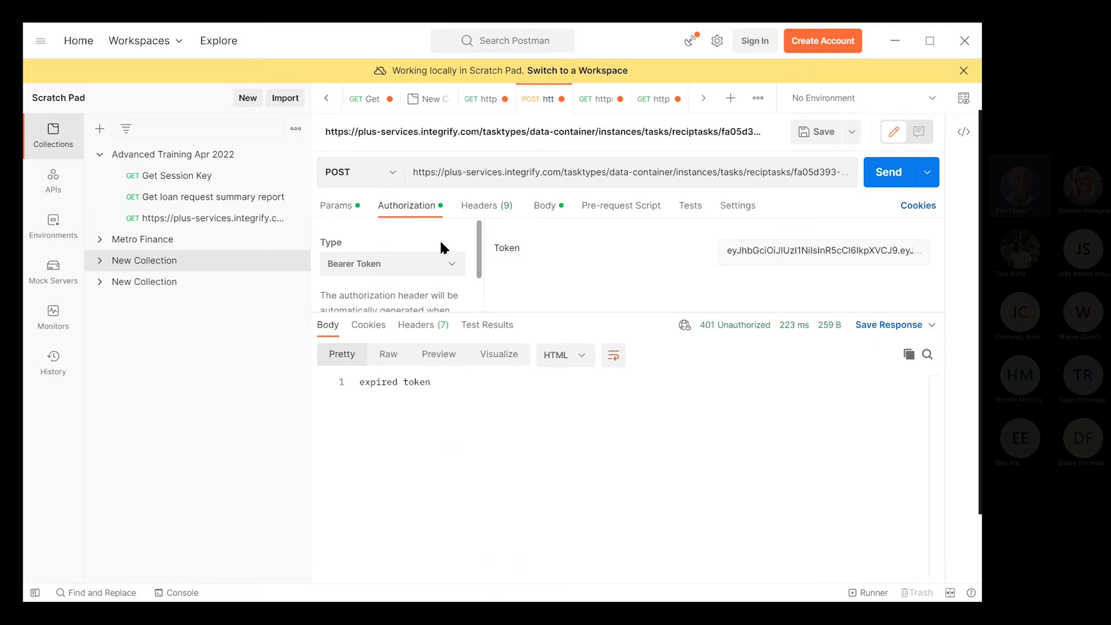
click(588, 103)
click(745, 249)
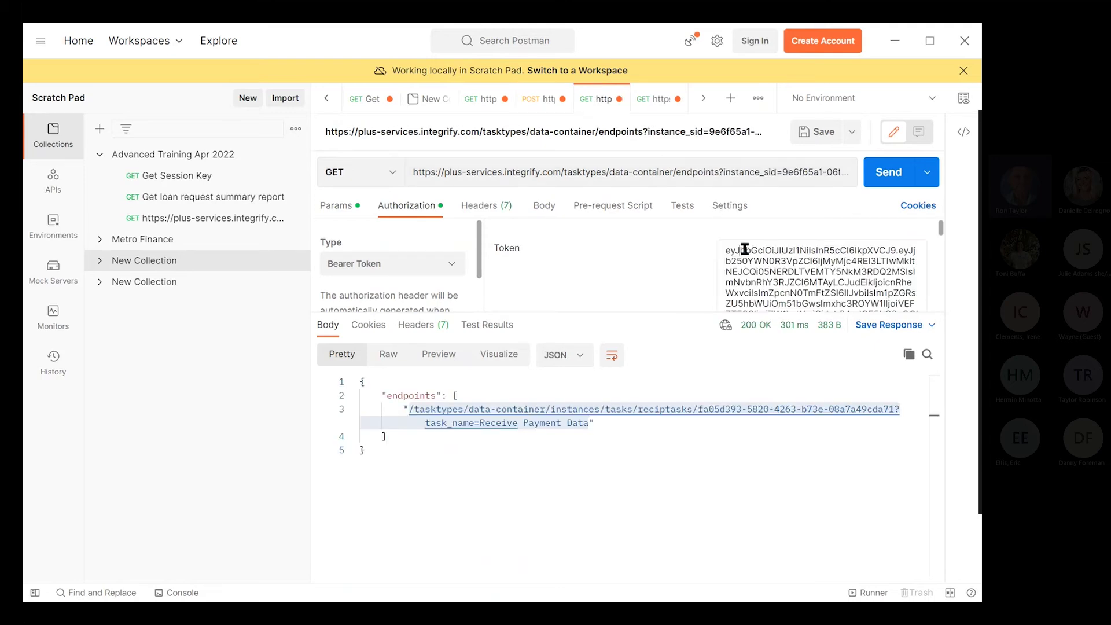
triple_click(744, 249)
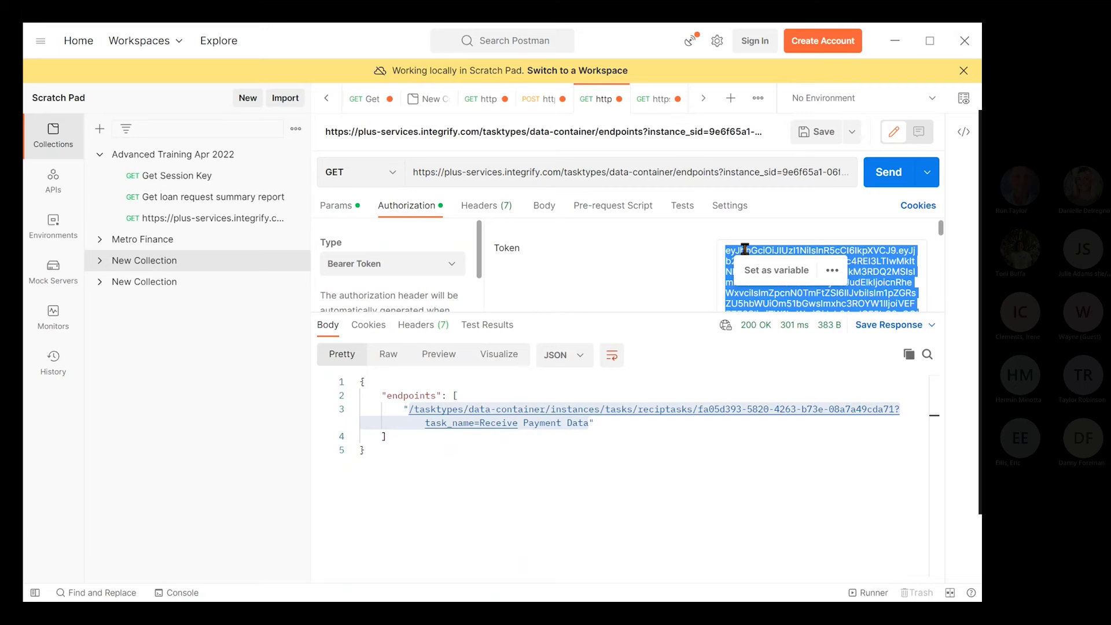
click(528, 101)
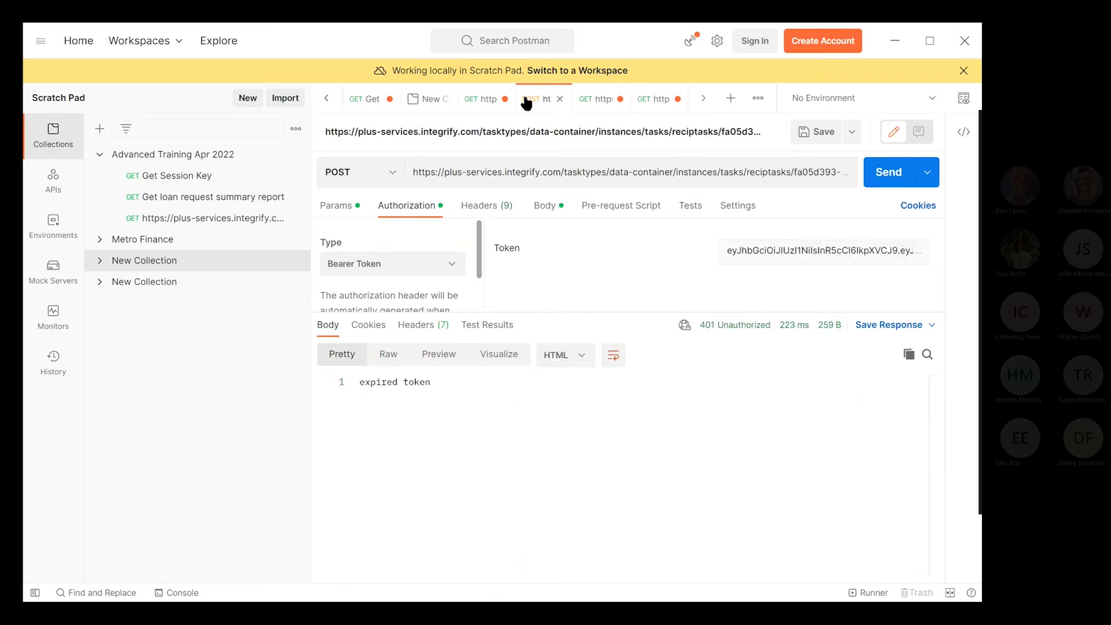
Step: Replace the bearer token in the POST request's authorization with the copied token
click(760, 253)
triple_click(761, 253)
key(ctrl+v)
click(681, 256)
Step: Send the POST request with the payment data and review the check properties in its JSON response
click(885, 173)
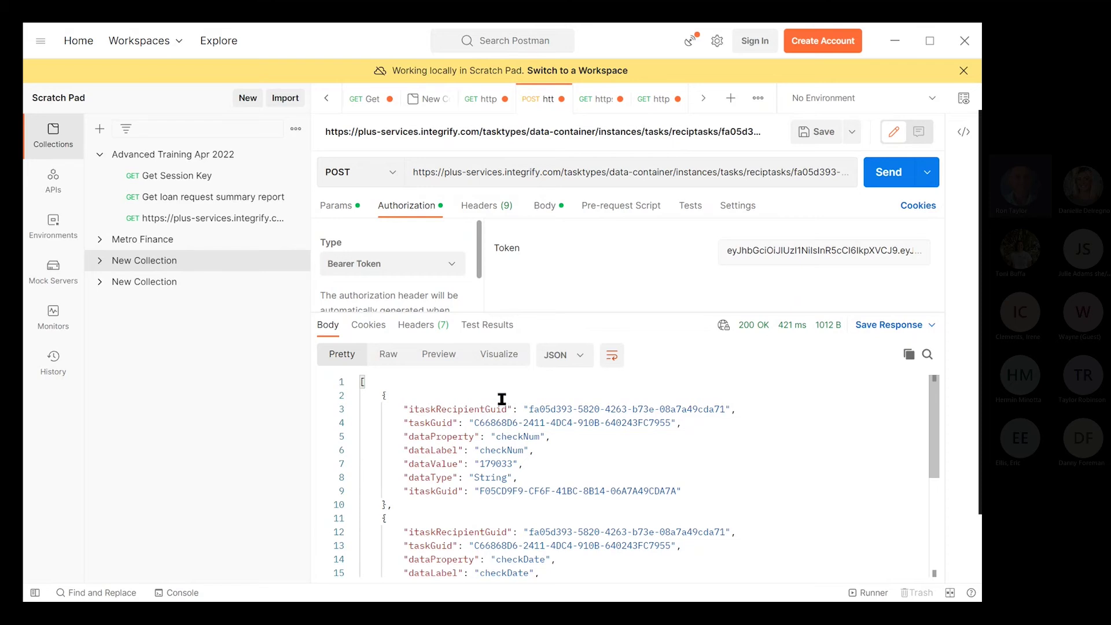
scroll(504, 428, down, 3)
scroll(519, 493, up, 3)
scroll(452, 431, down, 2)
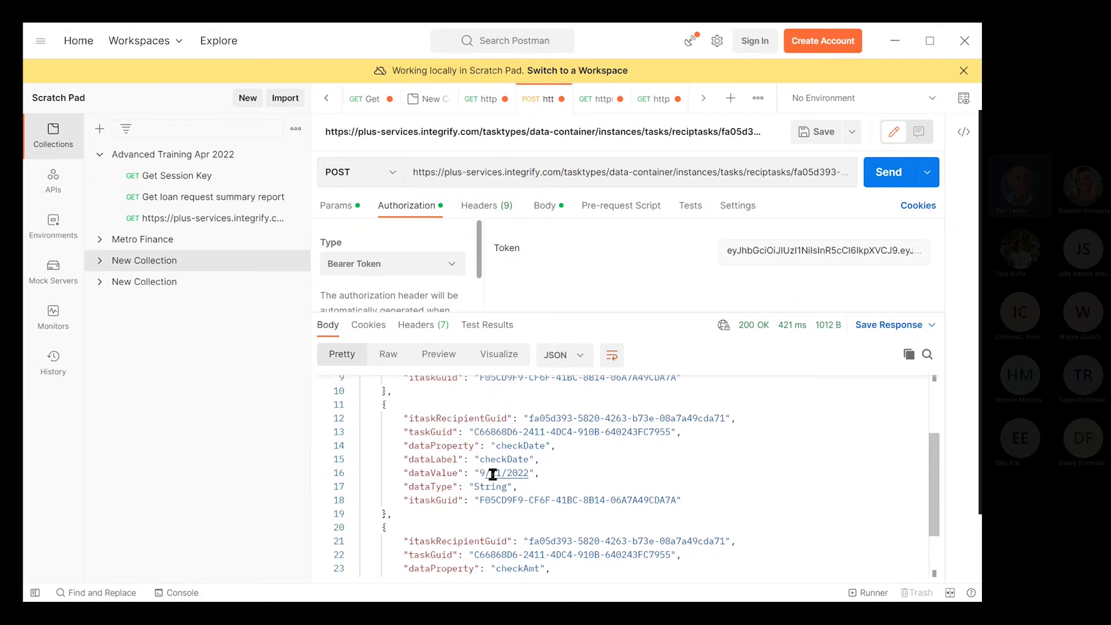
scroll(566, 450, up, 2)
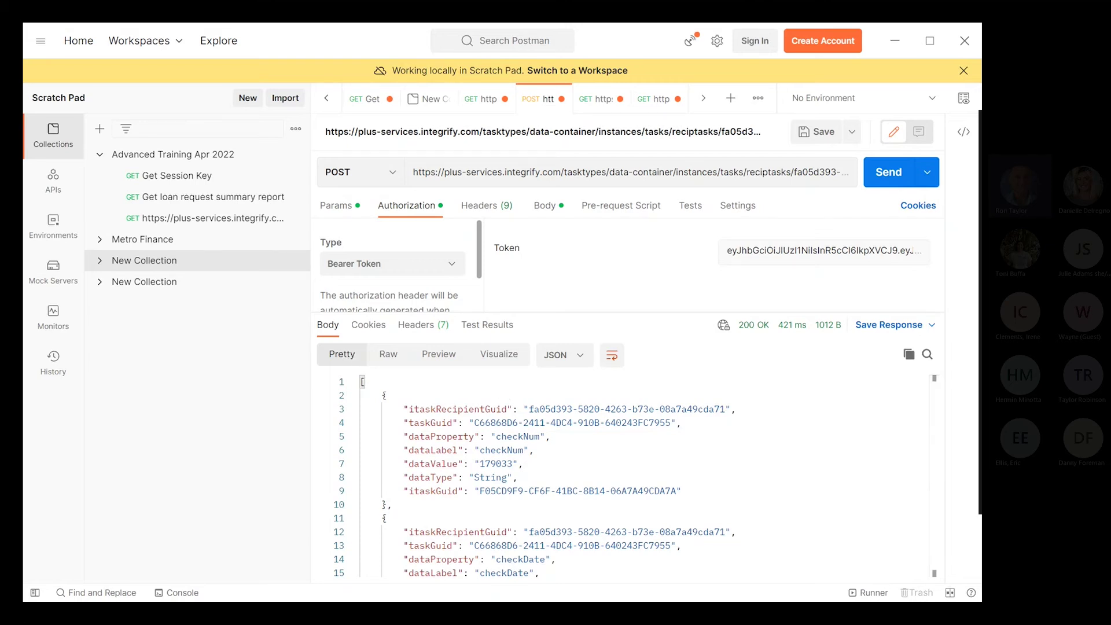
Step: Switch to Integrify in the browser and refresh the detail page of the webinar 1 request
key(alt+Tab)
click(369, 567)
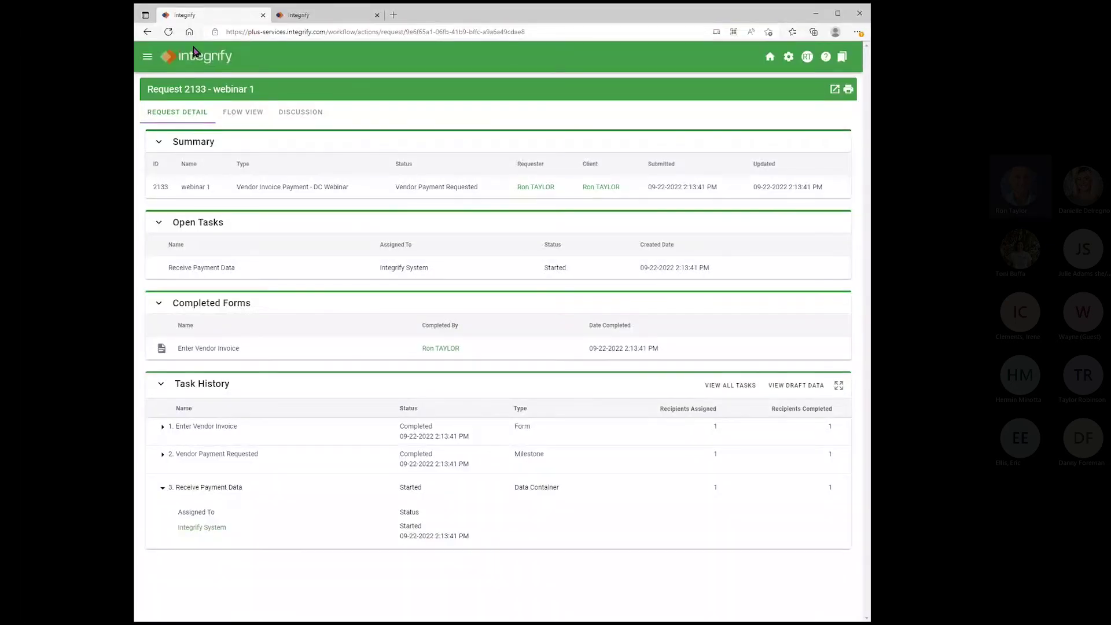
click(168, 36)
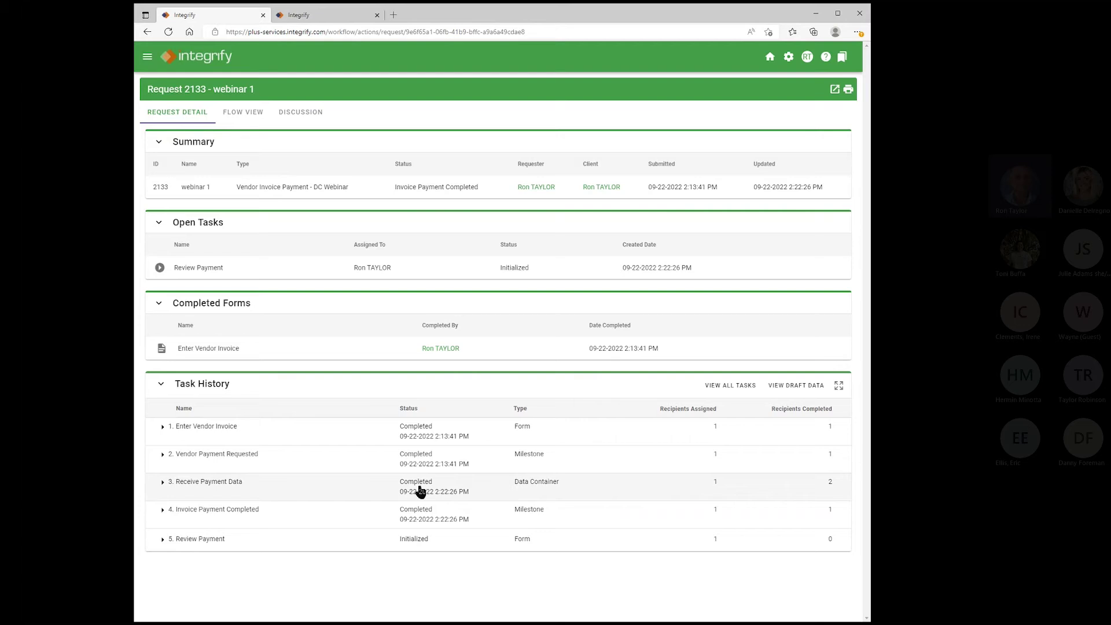
Step: Expand the Receive Payment Data task in the task history and examine its received check values
click(163, 482)
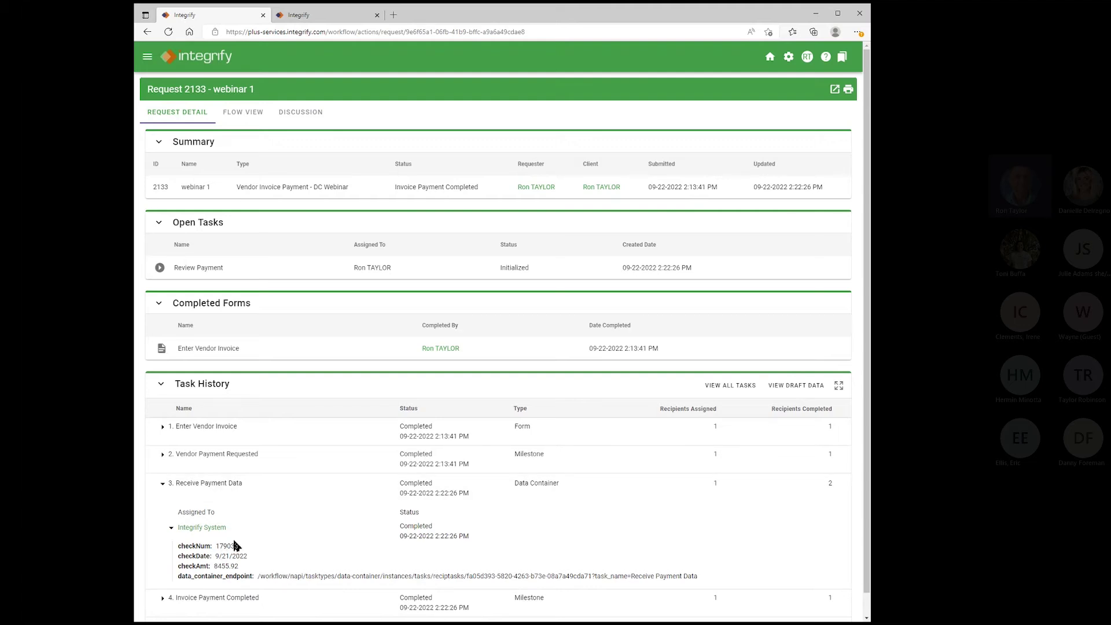
scroll(232, 510, down, 1)
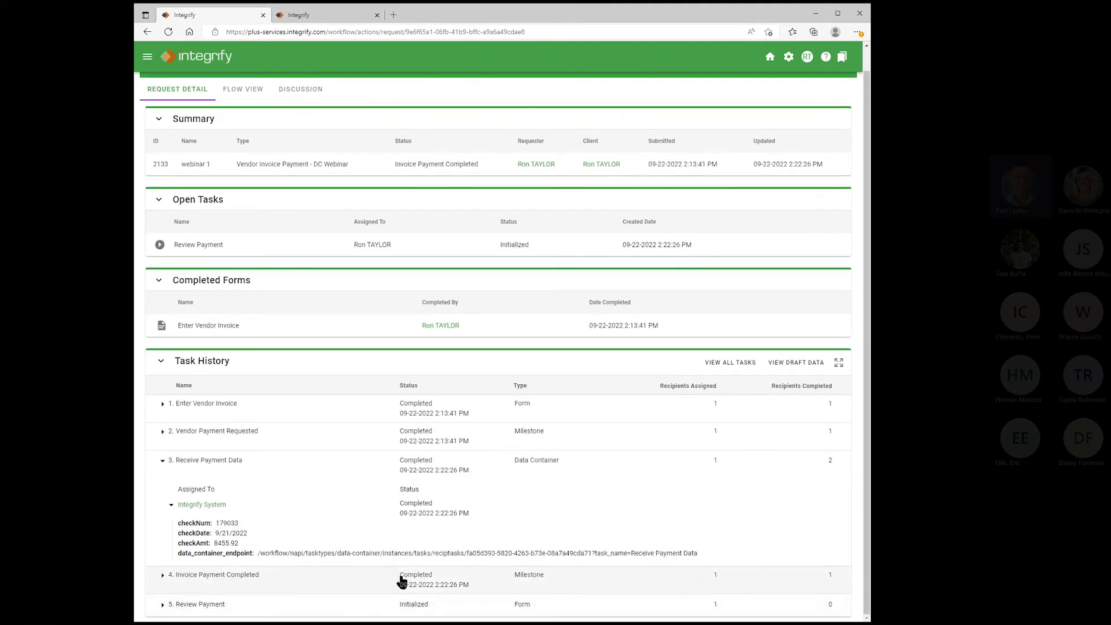
scroll(370, 542, up, 1)
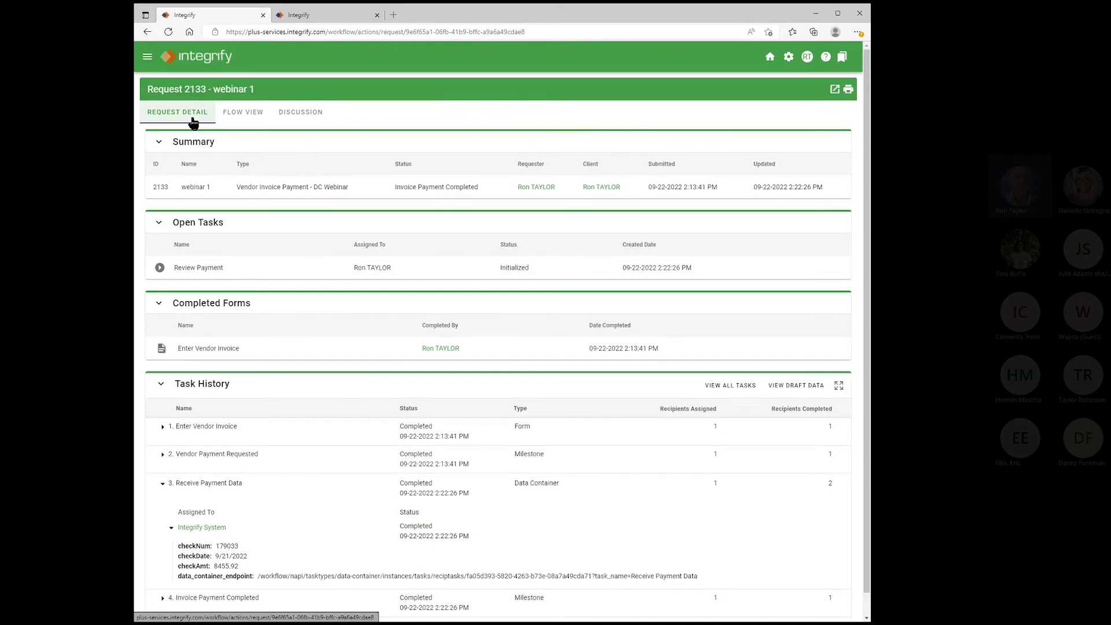
Step: Open the Review Payment task from the open tasks to view the payment fields on its form
click(160, 267)
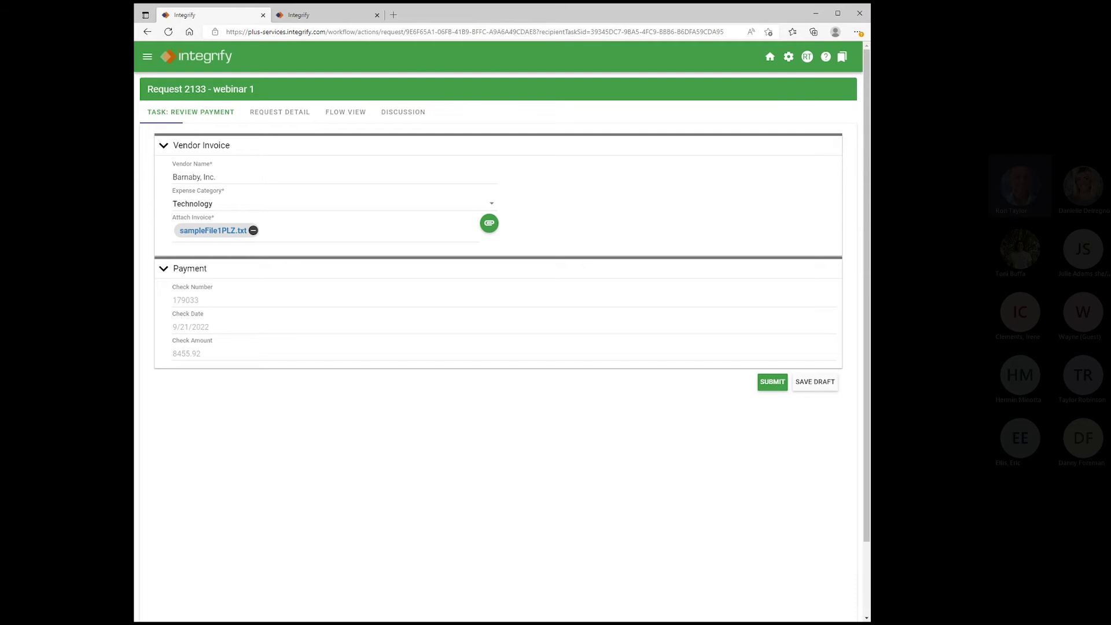
drag(134, 405, 152, 405)
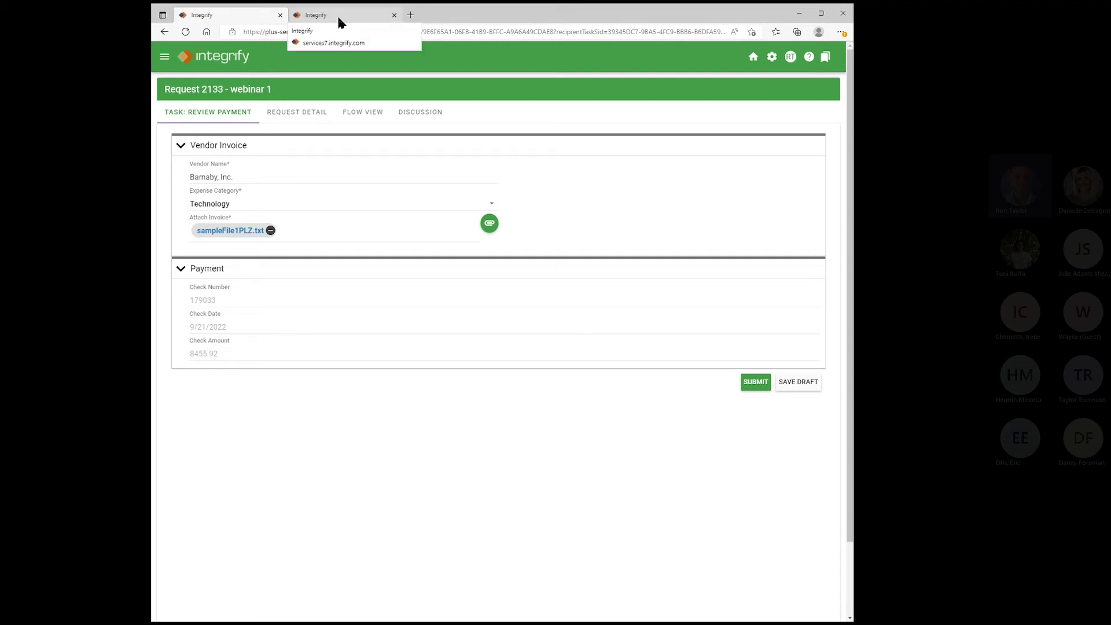
Step: Open the Maintain Contact Attributes process from the recently visited pages
click(164, 56)
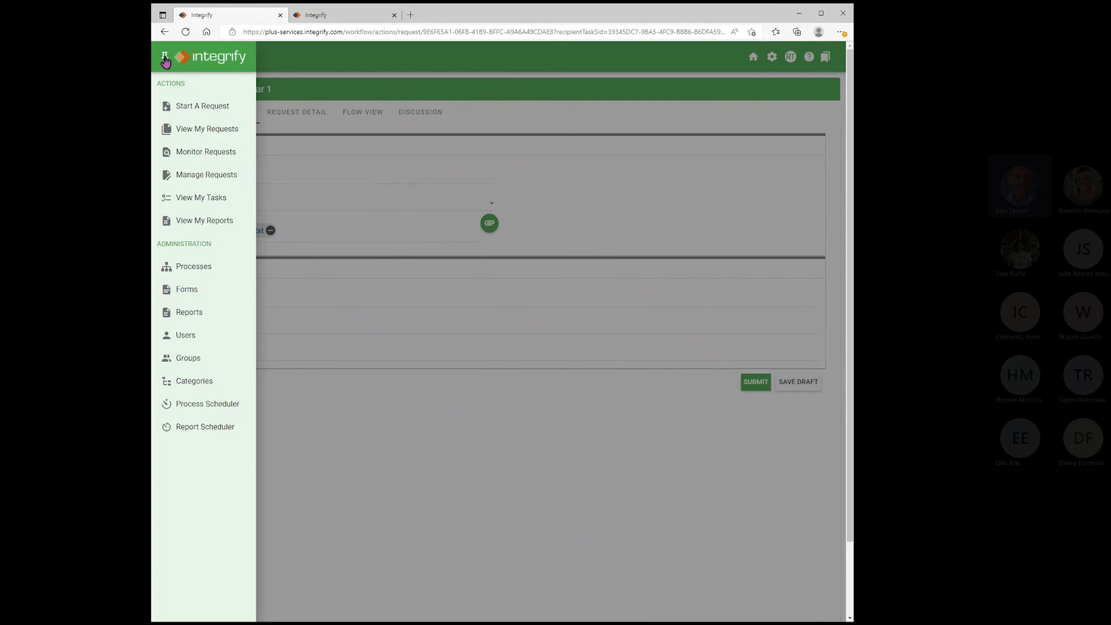
click(496, 384)
click(827, 60)
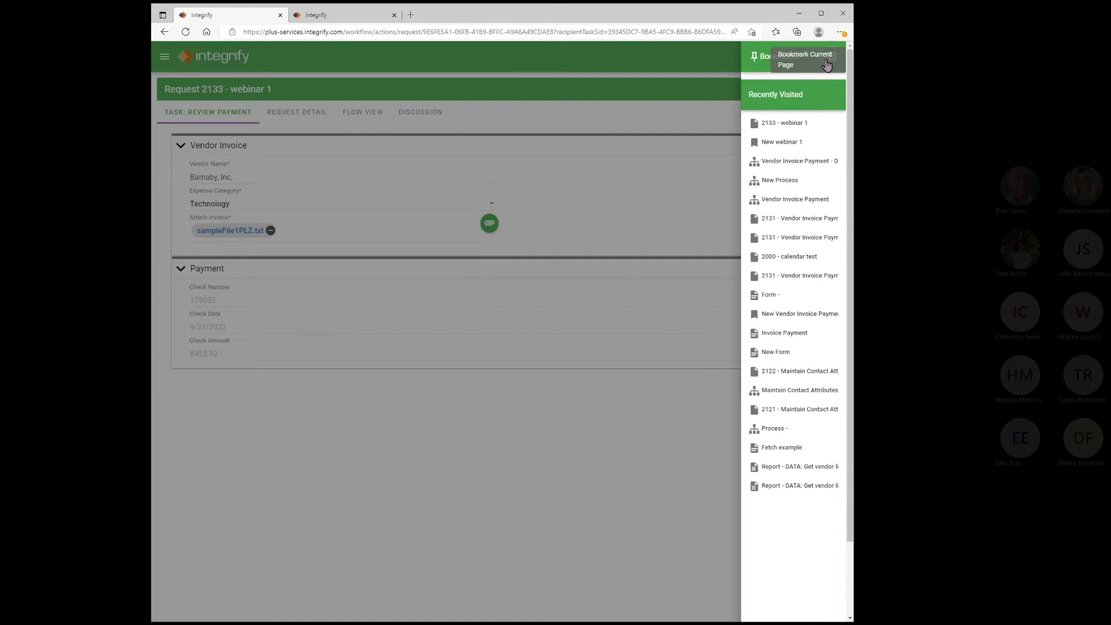
click(782, 390)
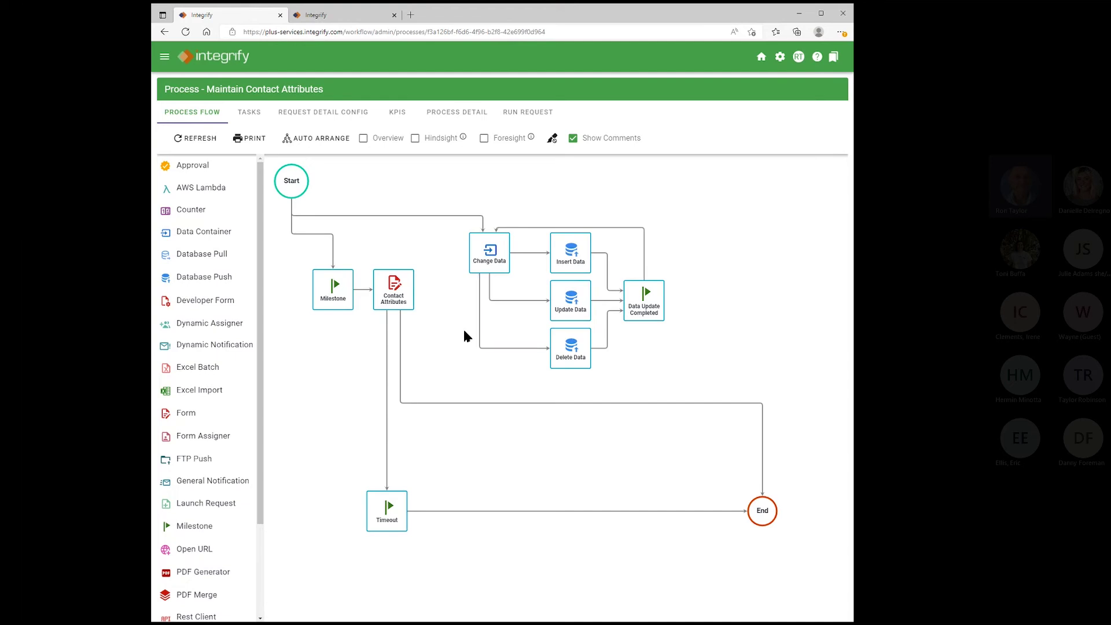
Step: View the Contact Attributes form in the Form Designer and close it again
click(397, 295)
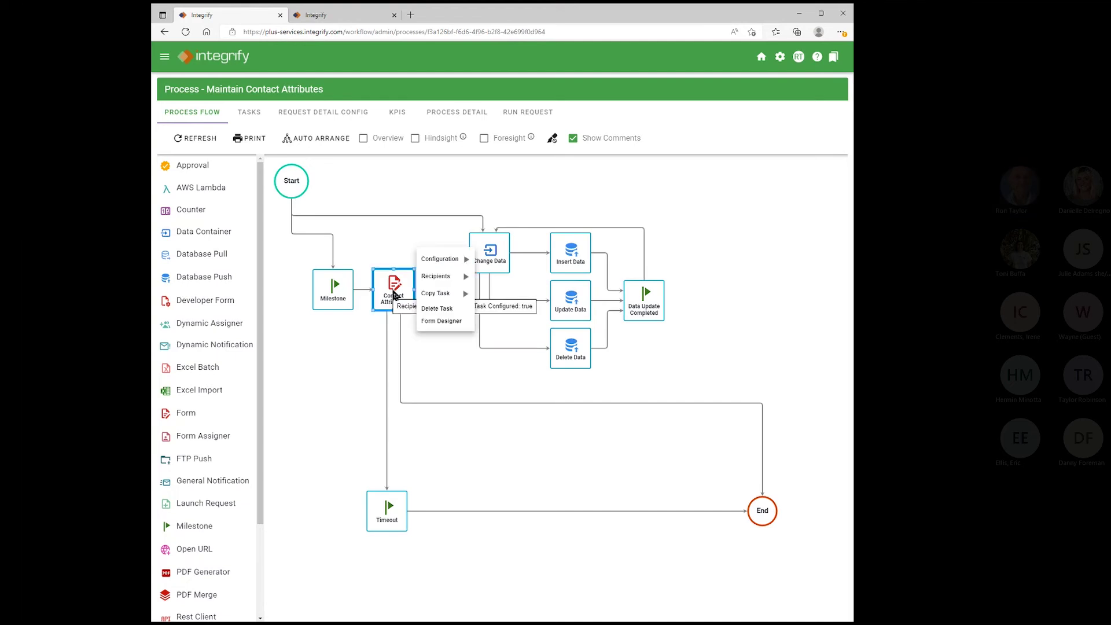
click(442, 323)
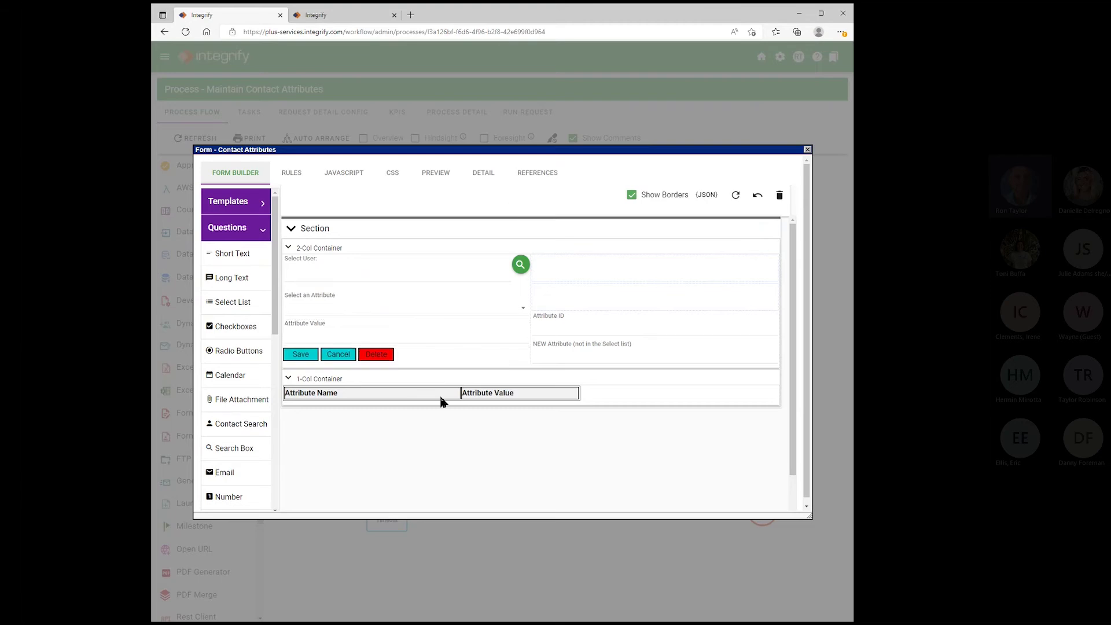
click(808, 150)
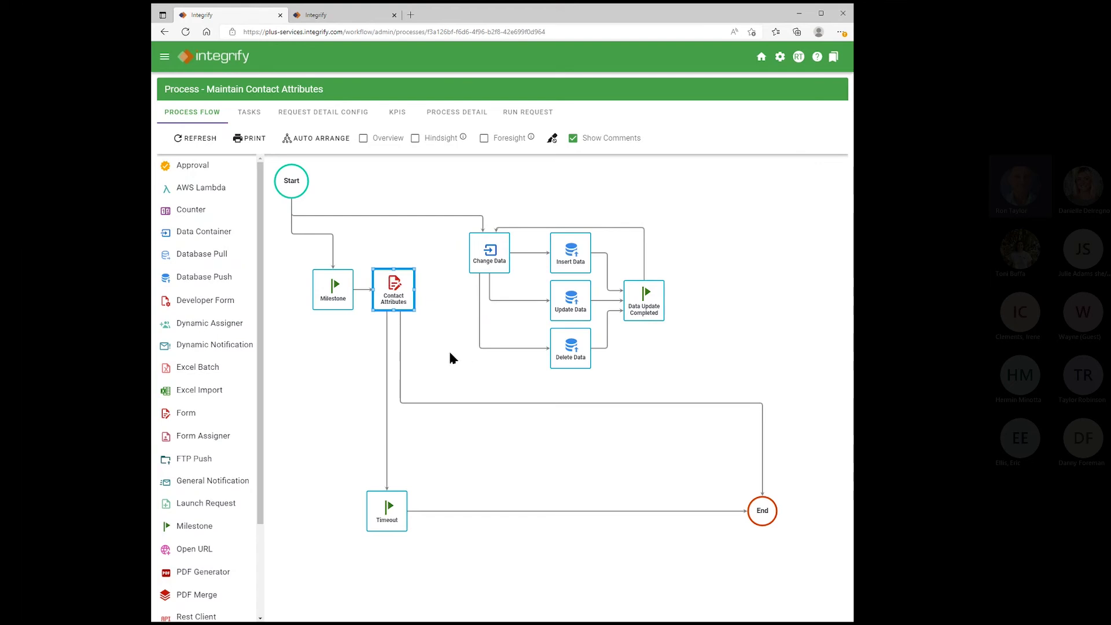
Step: Examine the Change Data container and the Contact Attributes form task in the process flow
click(424, 345)
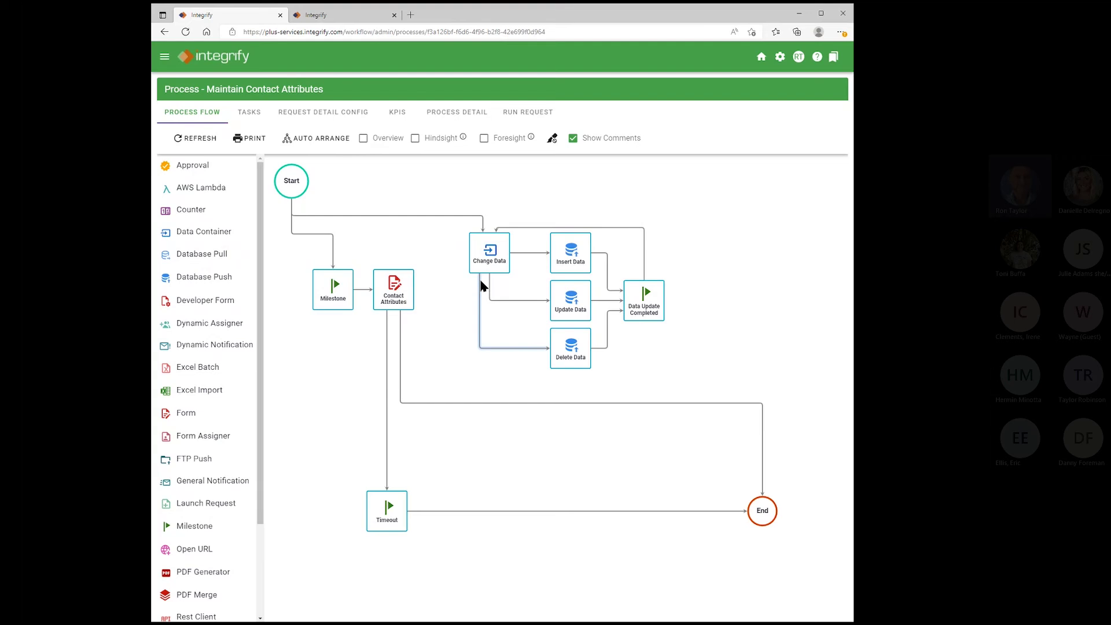
click(495, 250)
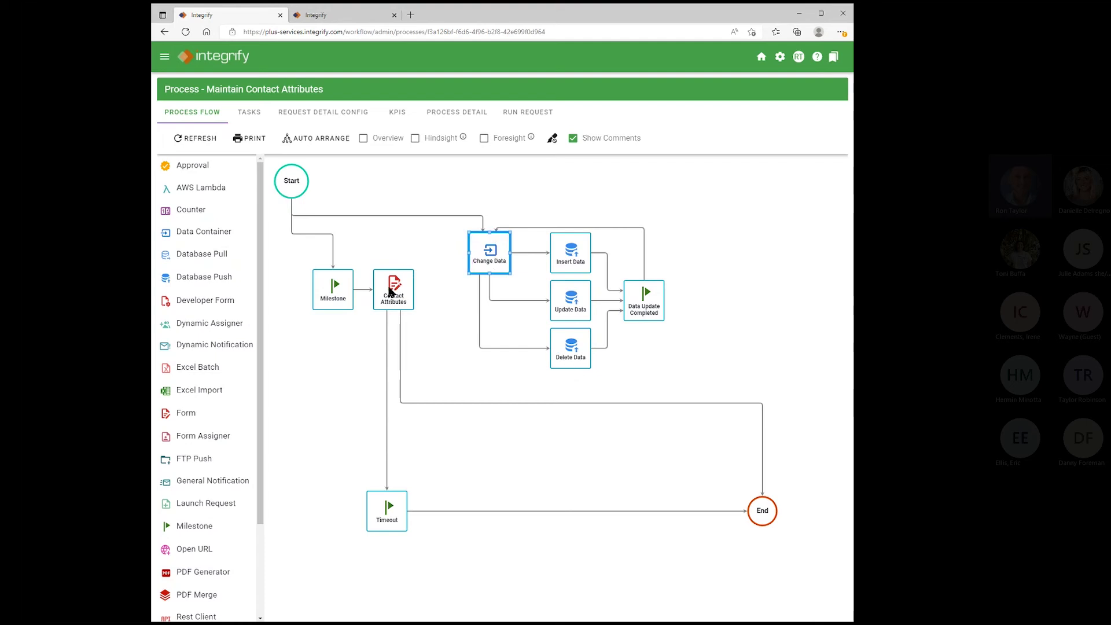
mouse_move(389, 292)
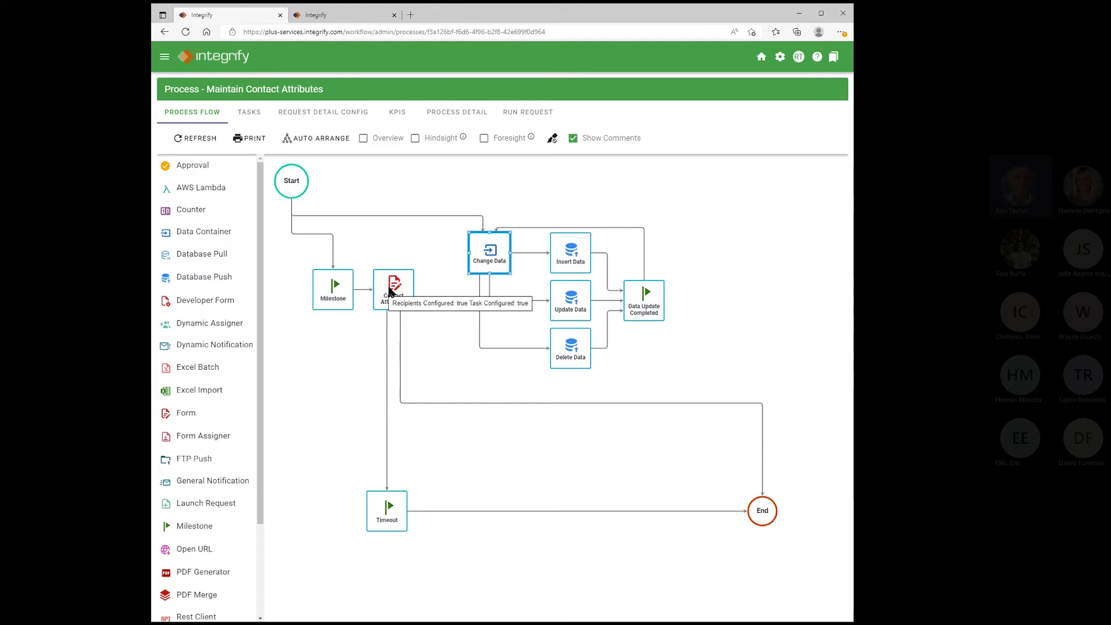
Step: Start a new request of the Maintain Contact Attributes process without a short description
mouse_move(496, 257)
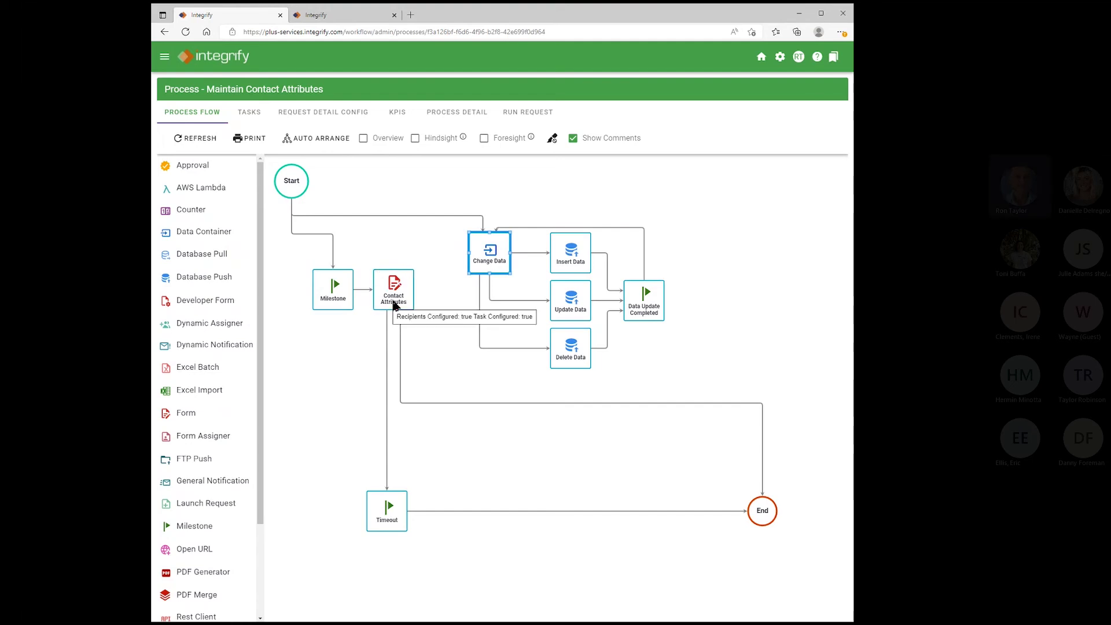
scroll(393, 305, up, 2)
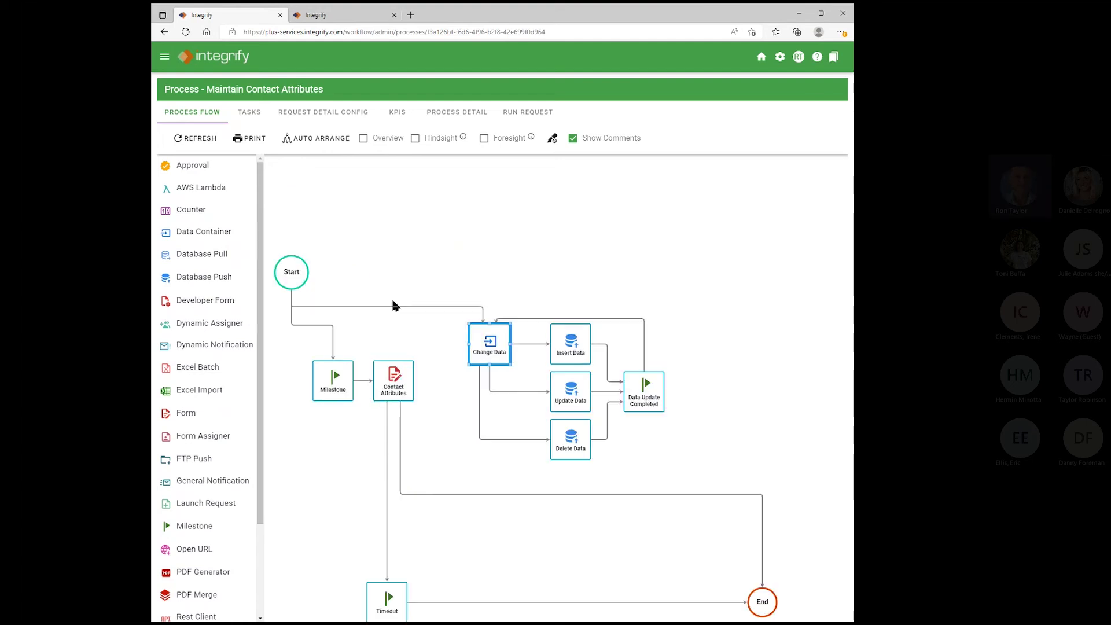
scroll(398, 280, down, 1)
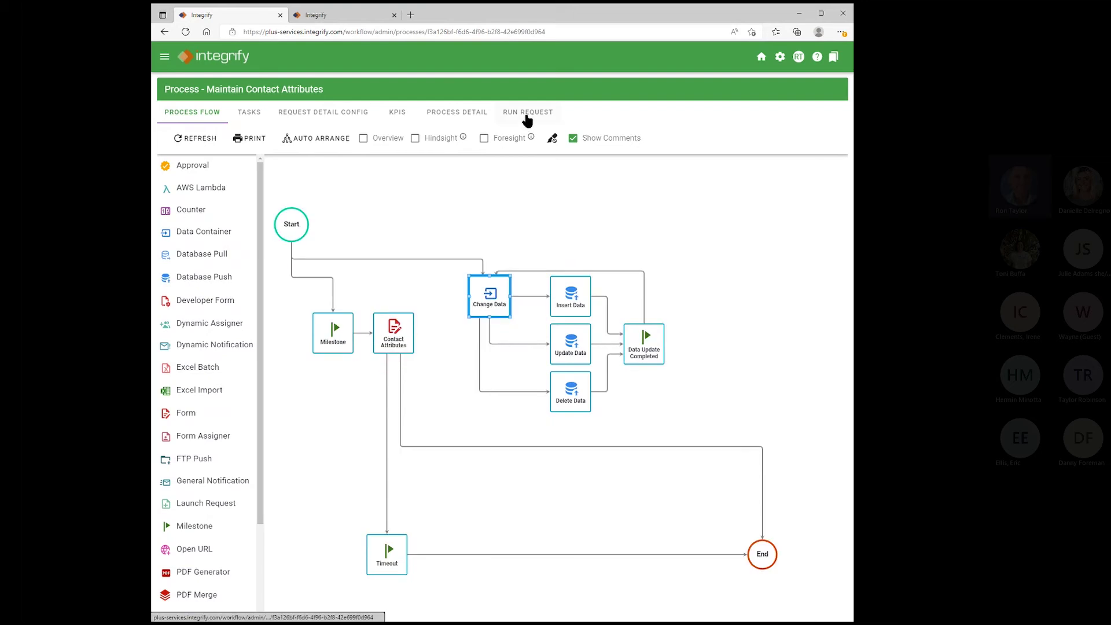
click(527, 115)
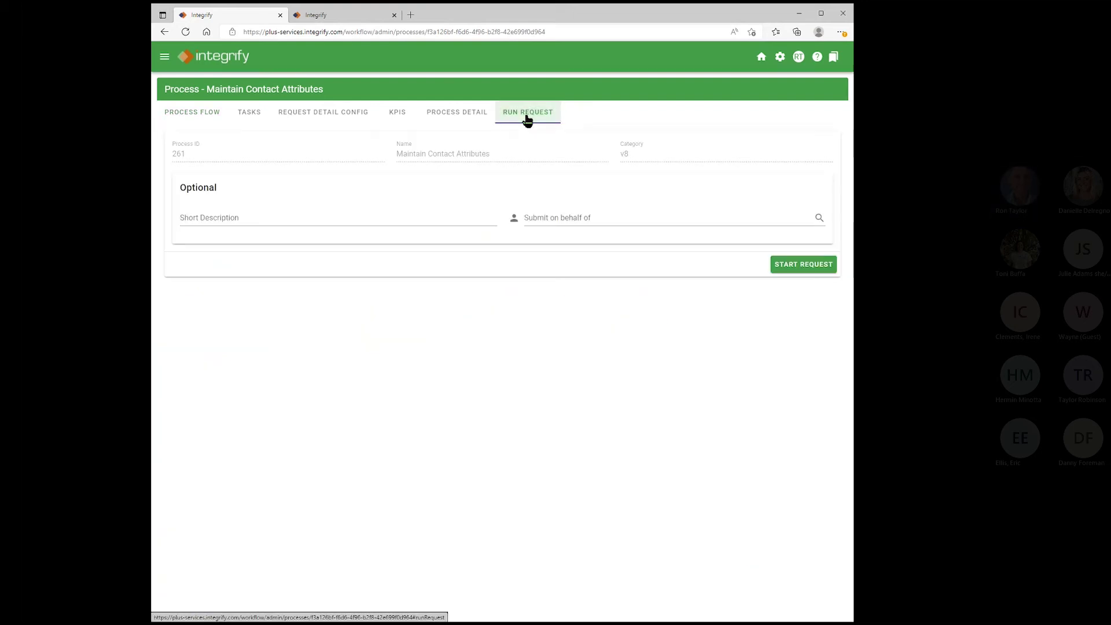
click(794, 266)
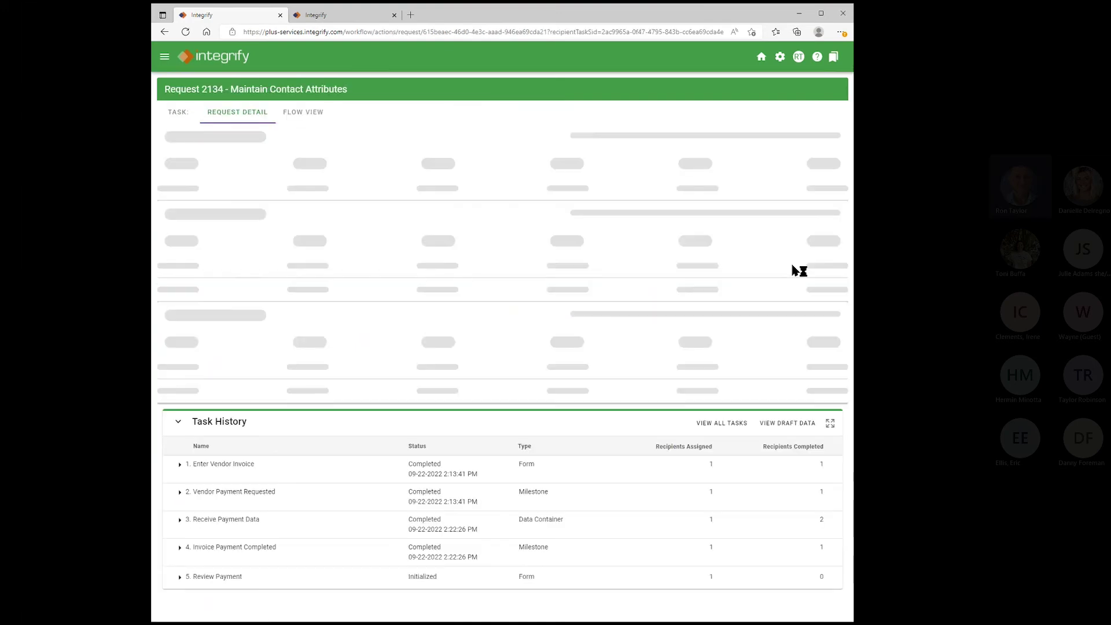
Step: Select the first listed contact as the user and save the attribute test with the value RMDx
click(489, 170)
click(298, 350)
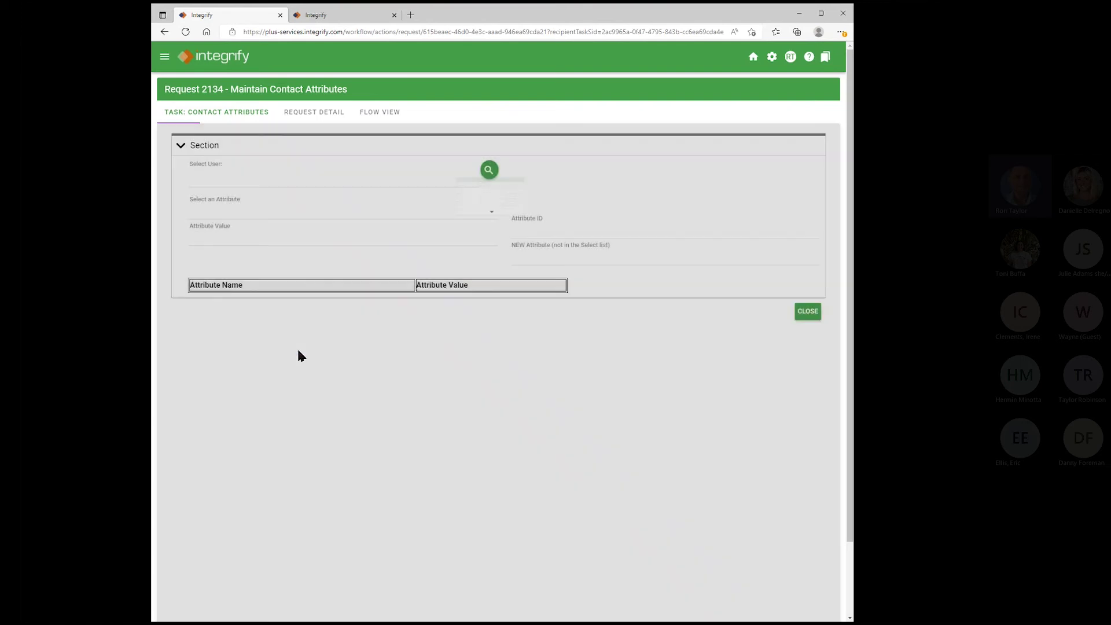
click(445, 235)
click(446, 233)
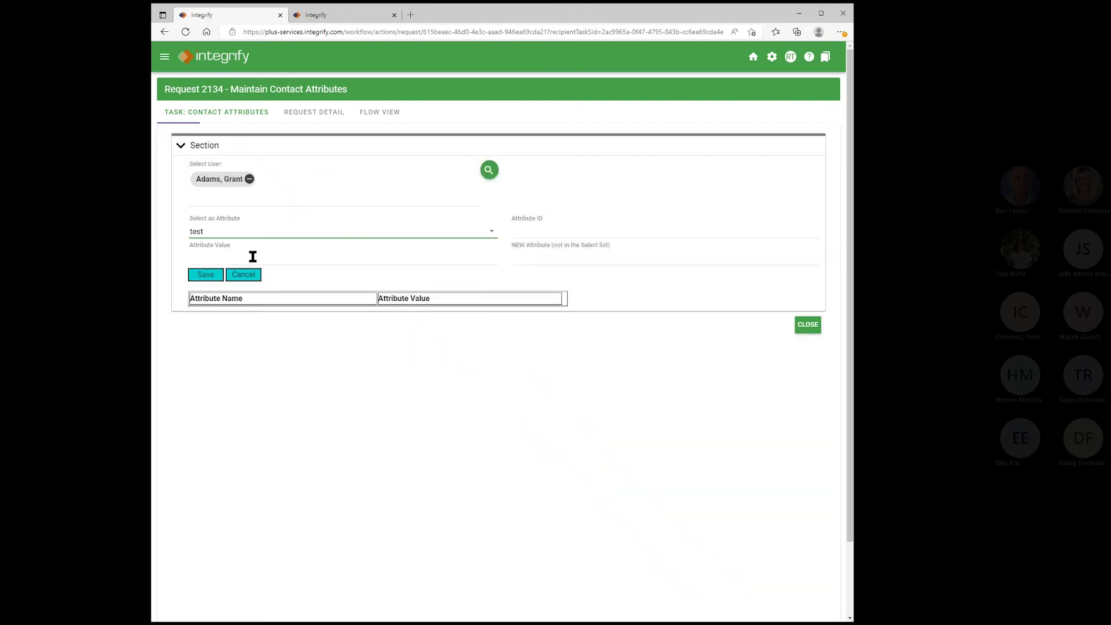
click(276, 260)
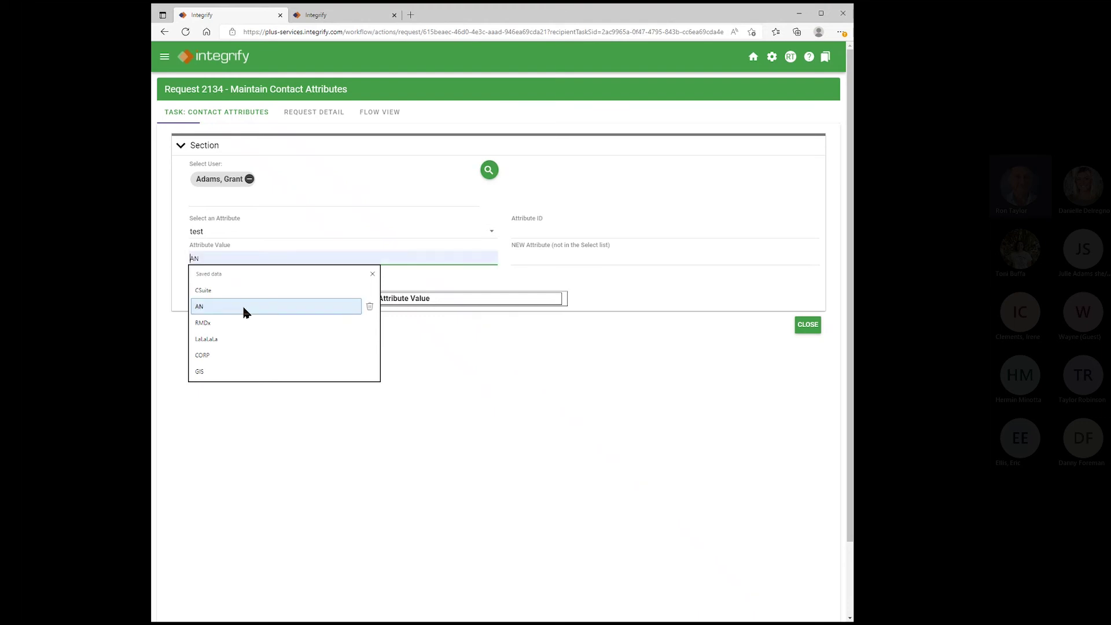
click(243, 322)
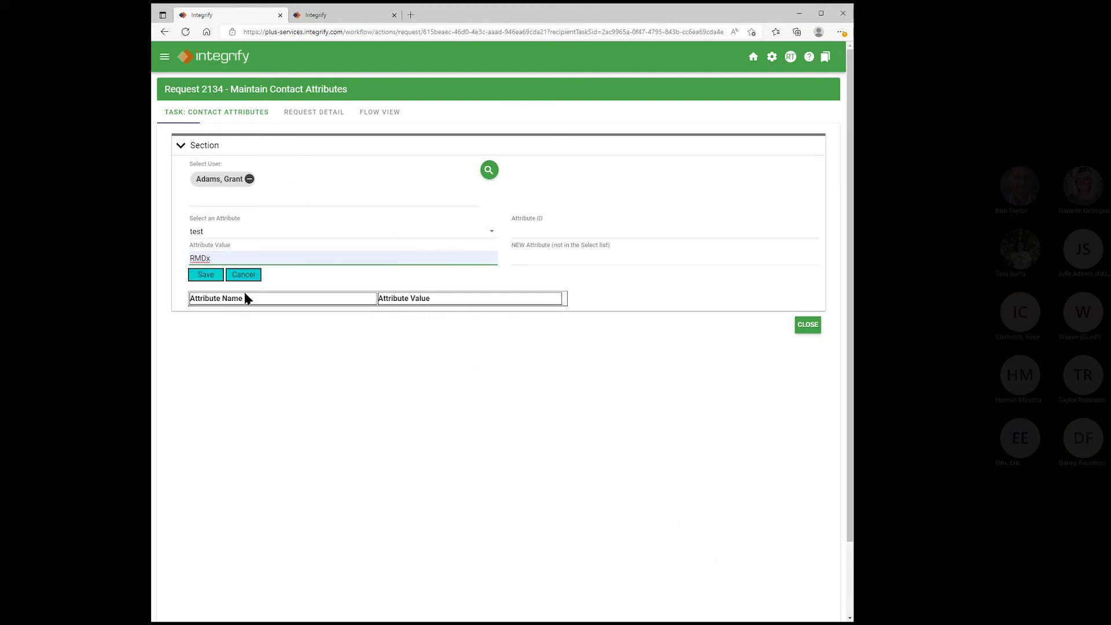
click(210, 277)
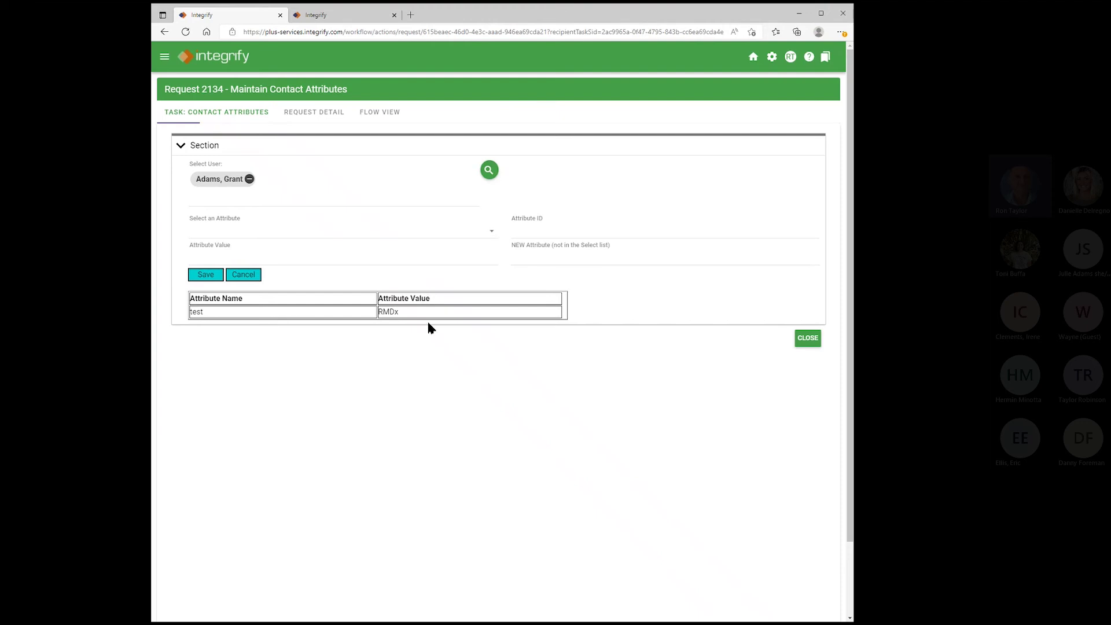
Step: Show all tasks in the request's task history and expand Change Data, Milestone and Contact Attributes
click(315, 116)
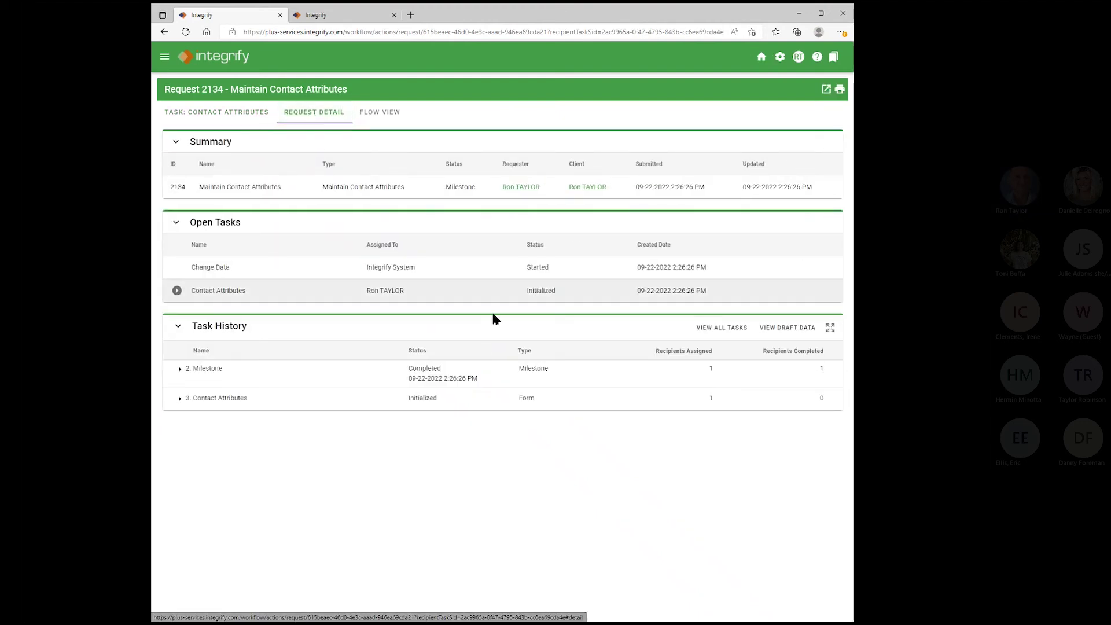
click(723, 328)
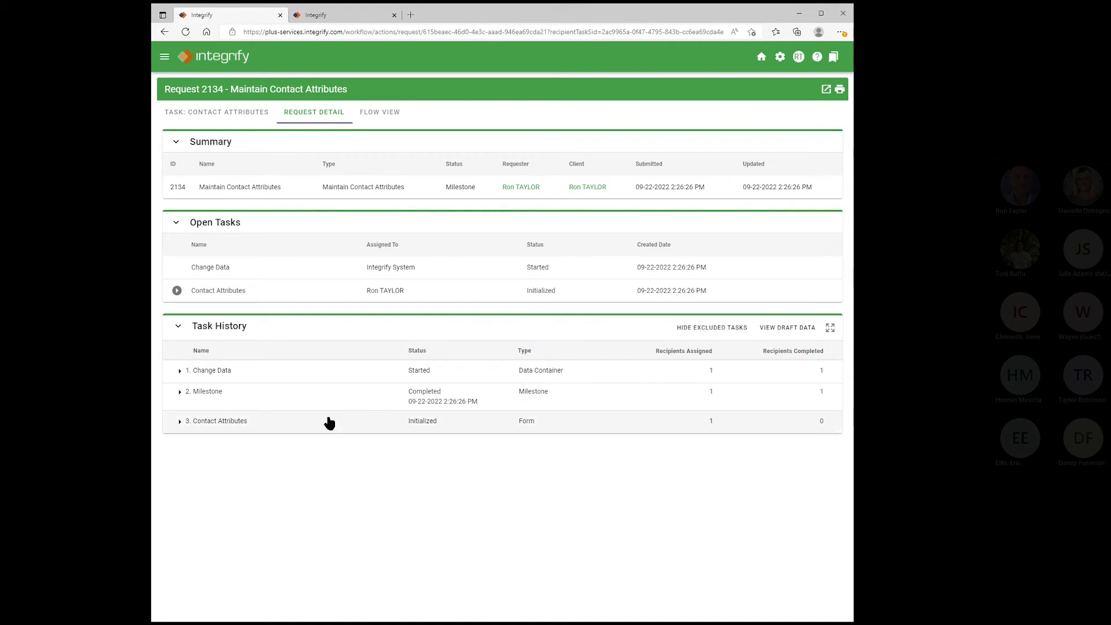
click(179, 373)
click(179, 375)
click(179, 374)
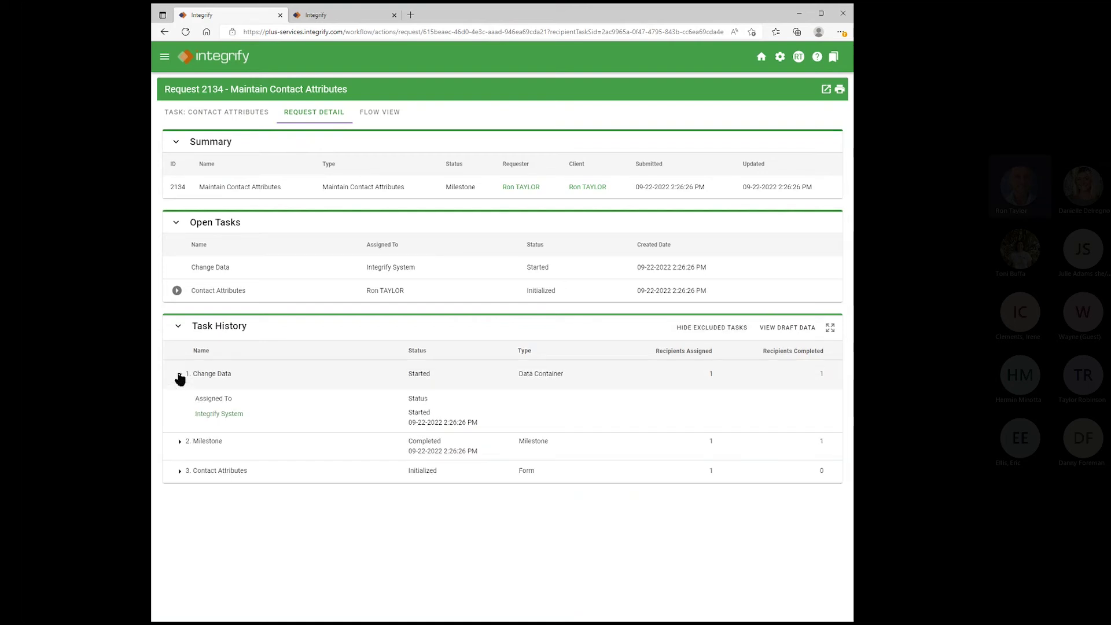
click(179, 475)
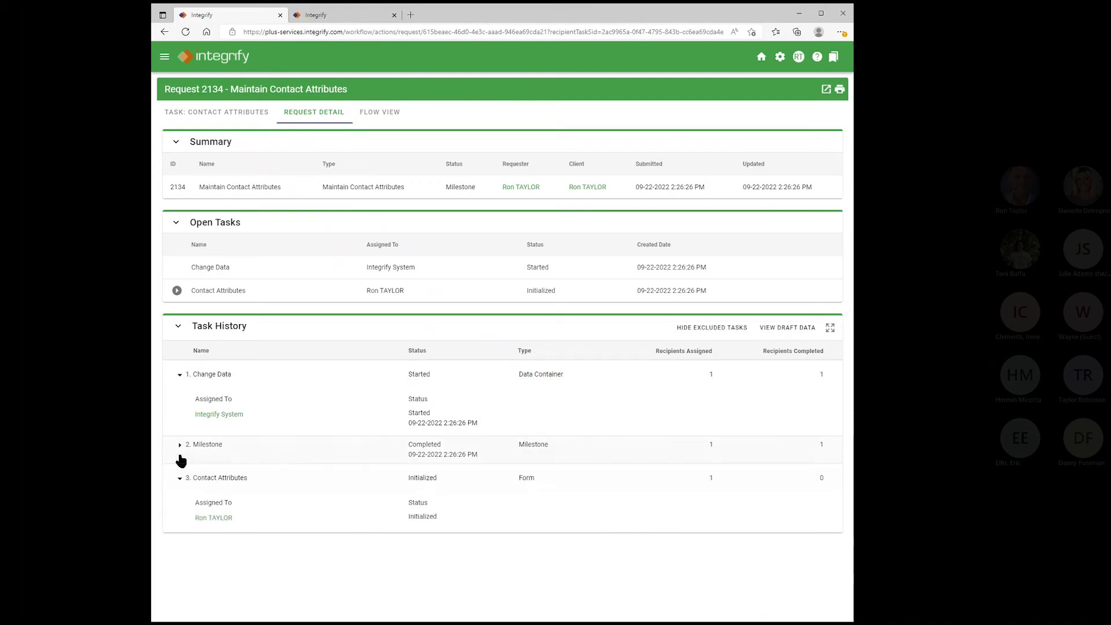
click(179, 452)
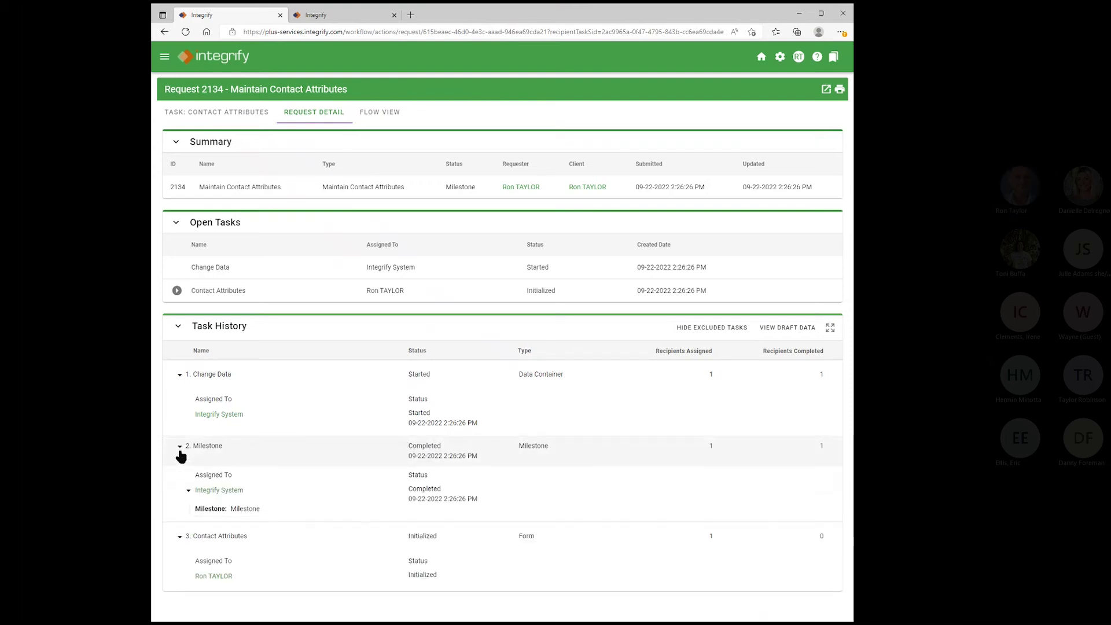
Step: View the Change Data container's status in the request's flow view and return to the request details
click(380, 112)
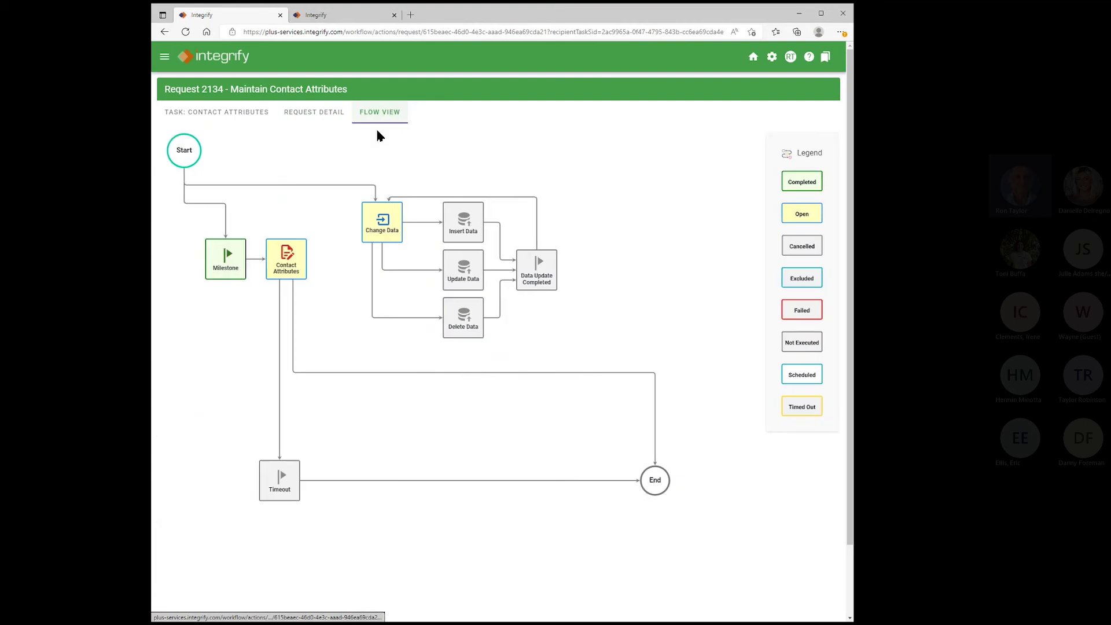
mouse_move(389, 207)
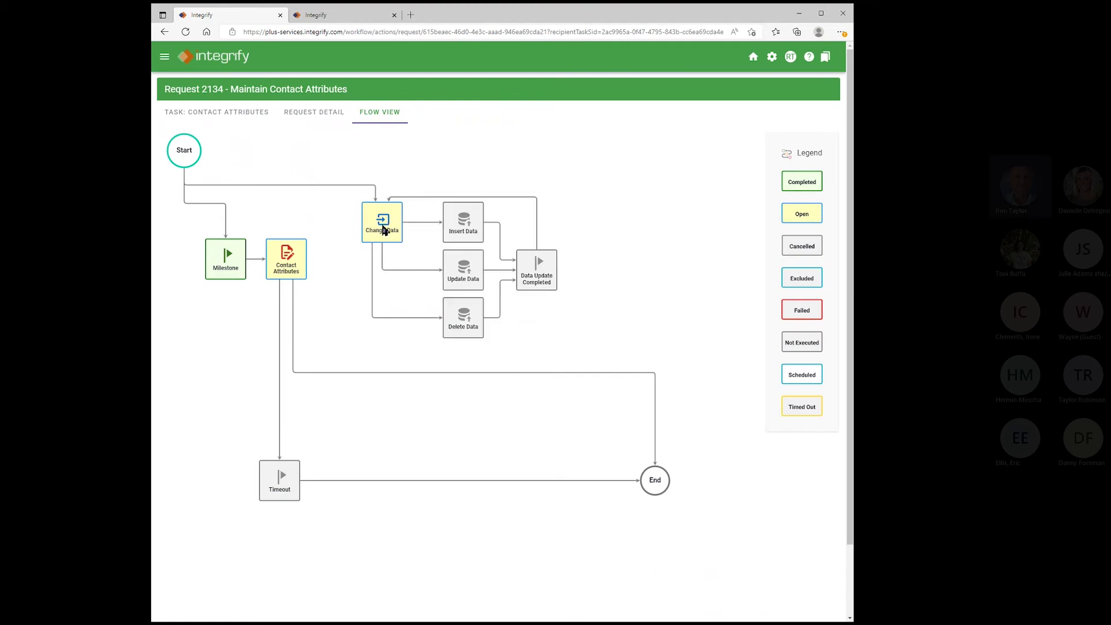
mouse_move(383, 230)
click(325, 116)
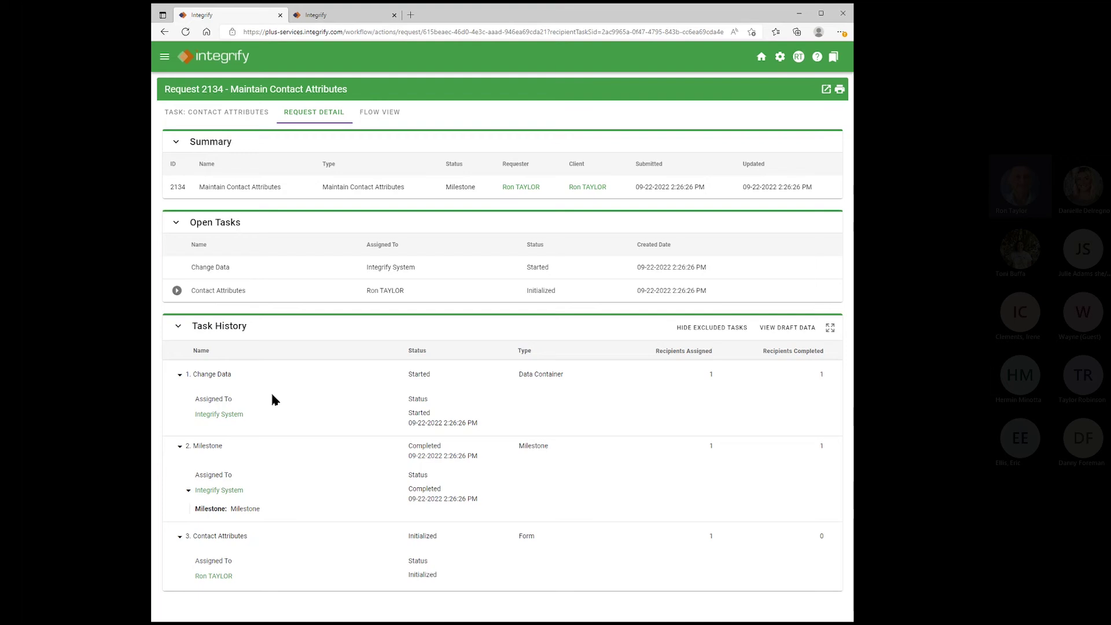
Step: Remove and reselect the first contact in the Contact Attributes task to check the saved attributes, and cancel the edit
click(229, 113)
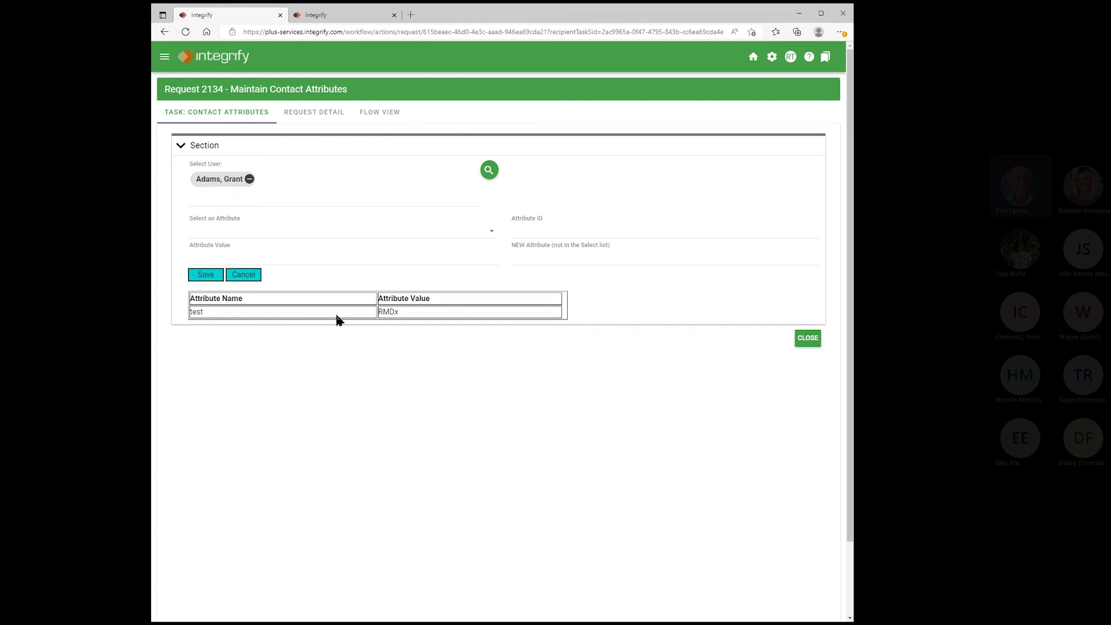
click(249, 180)
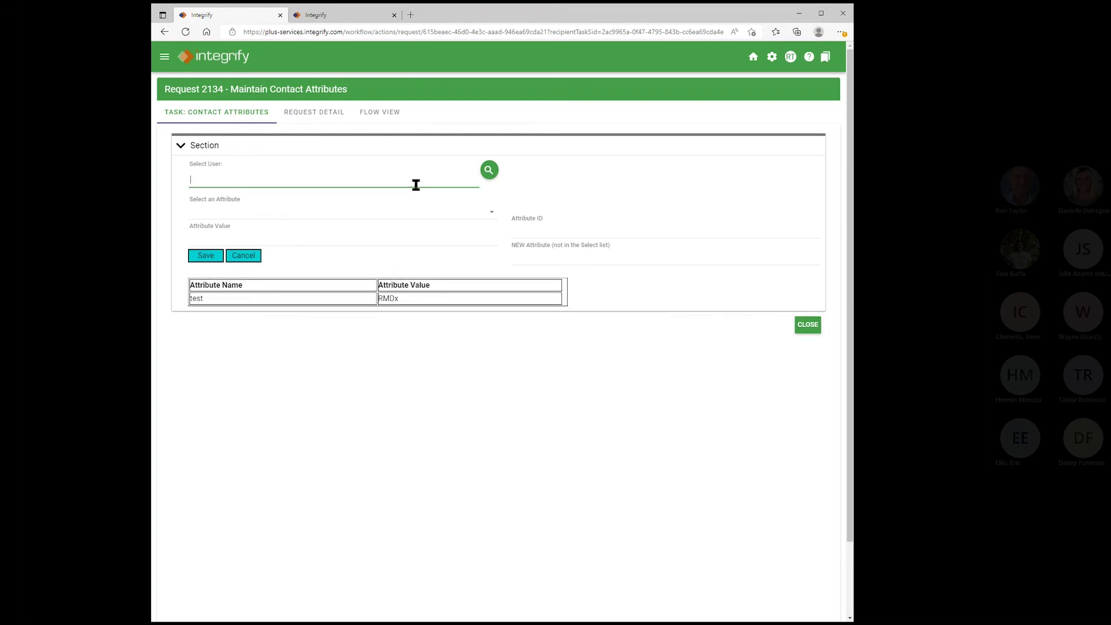
click(489, 170)
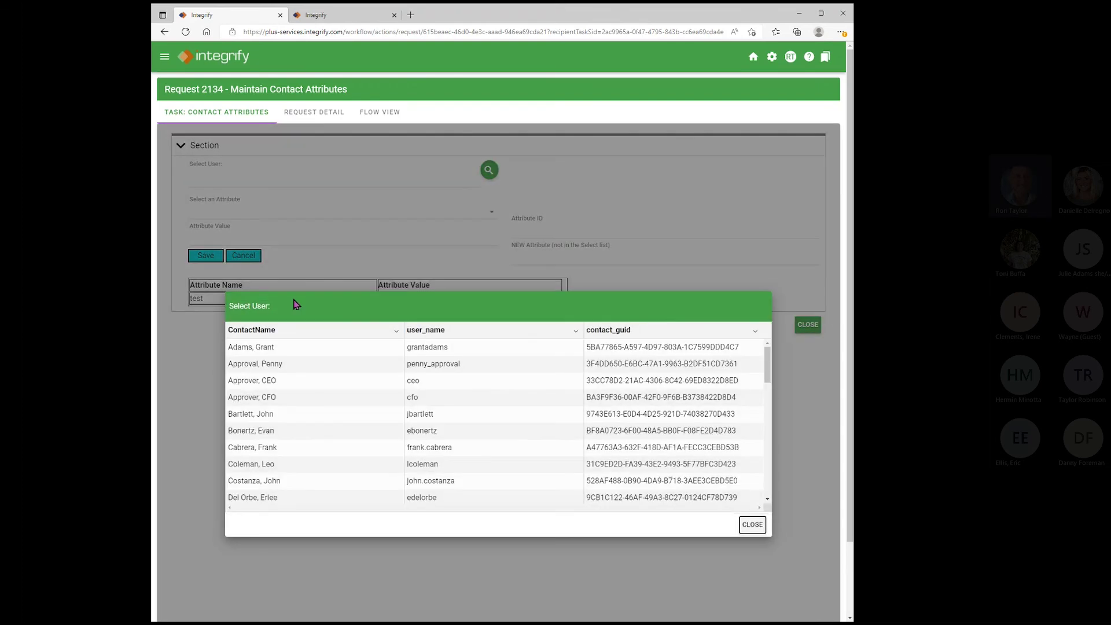
click(305, 347)
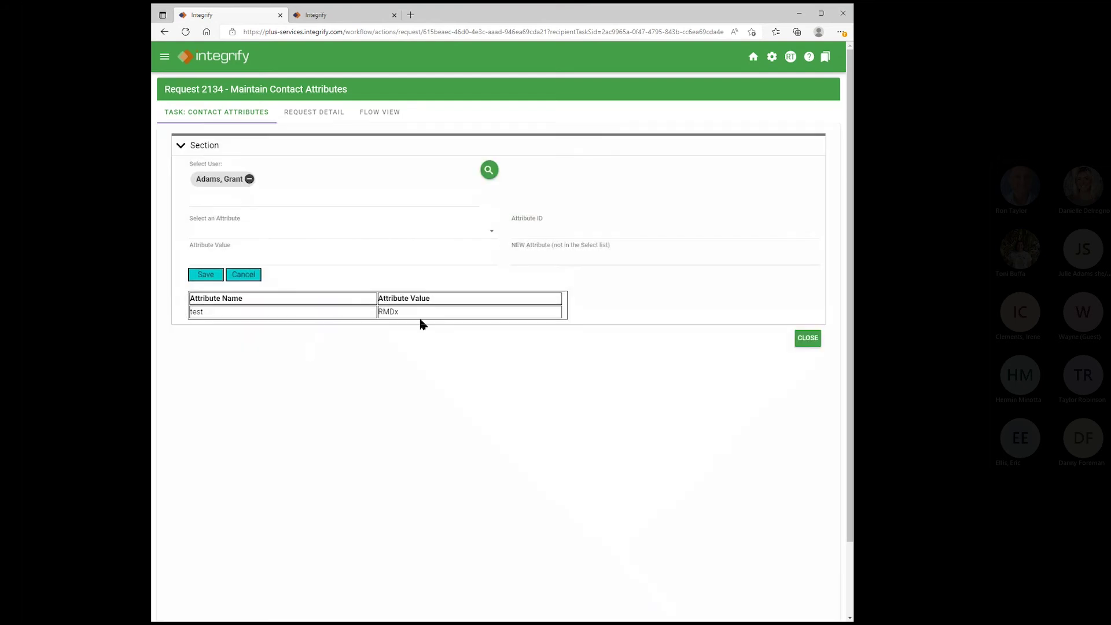
click(245, 276)
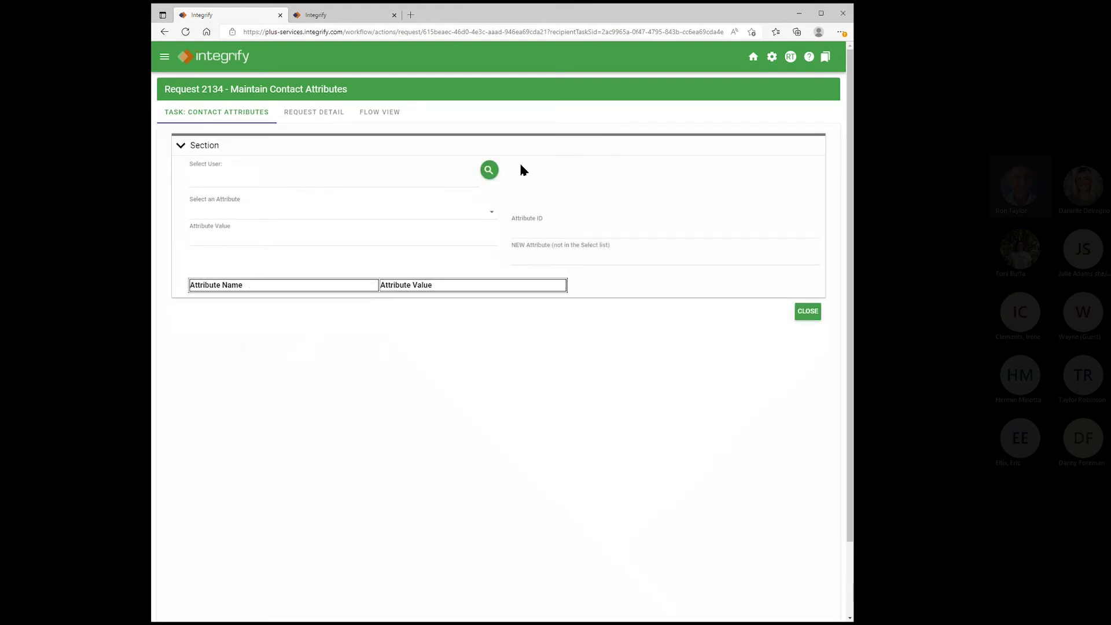
Step: Select the first contact once more and load the test attribute row into the edit fields
click(489, 170)
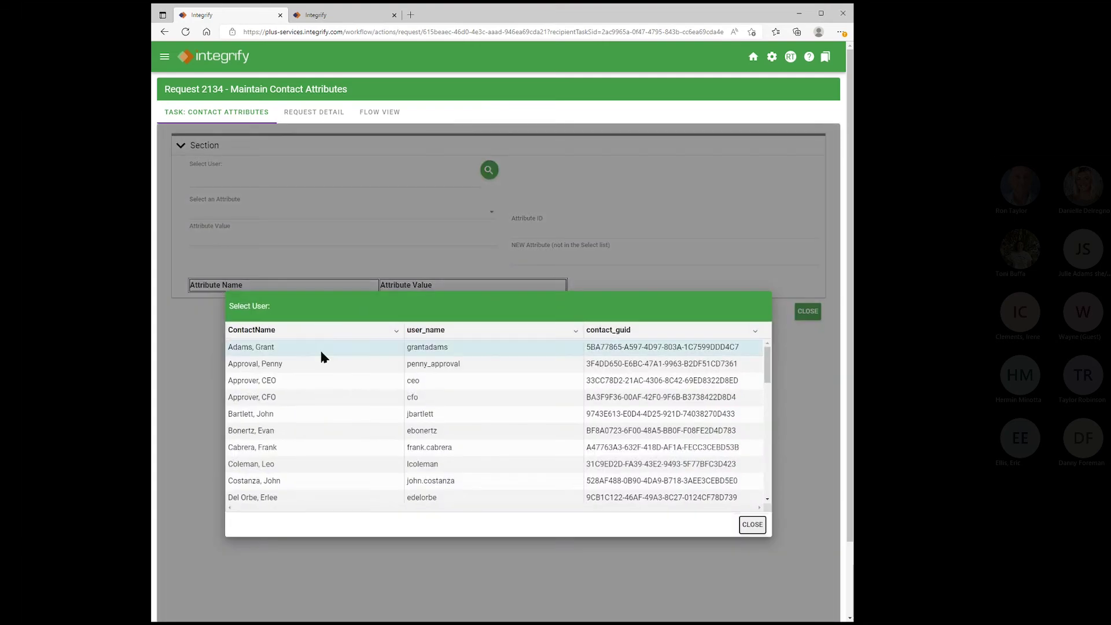
click(322, 352)
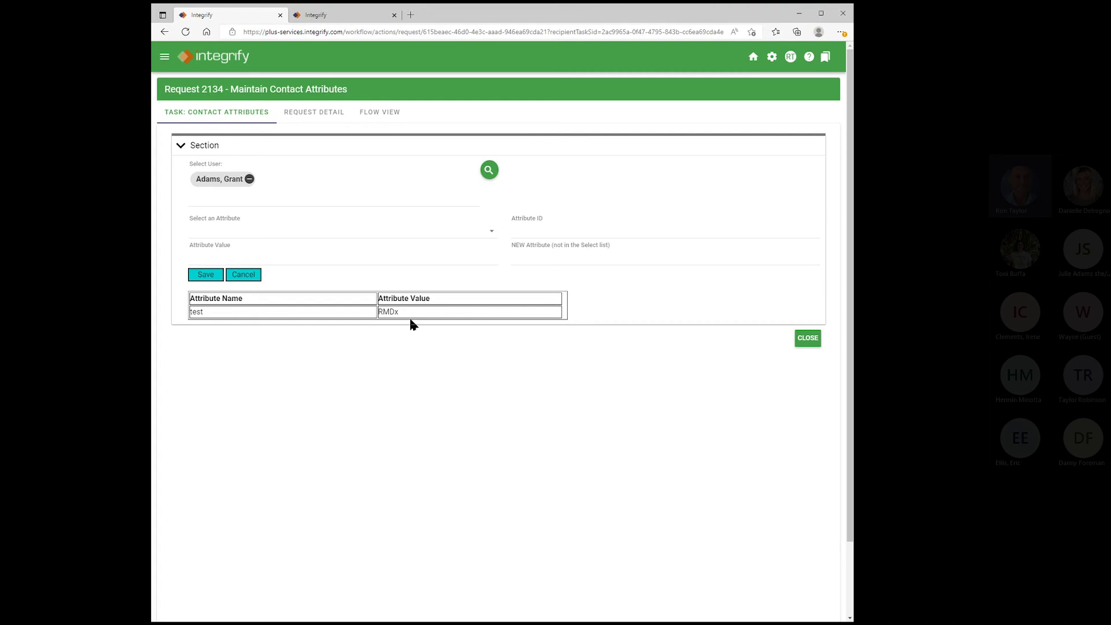
click(271, 313)
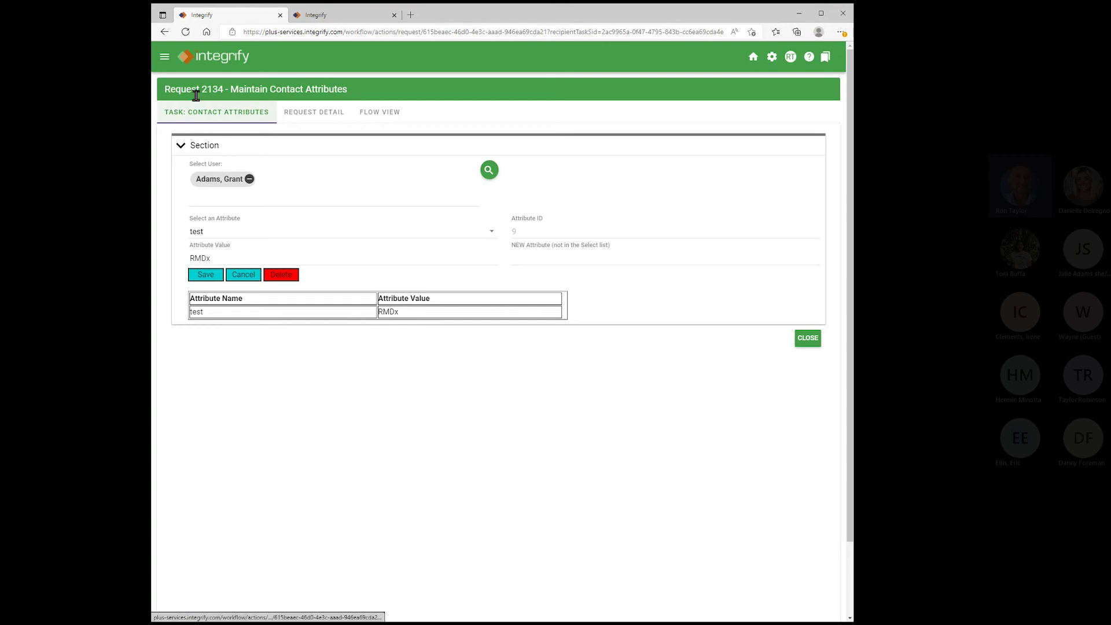
Step: Return to the Maintain Contact Attributes process from the recently visited pages
click(164, 57)
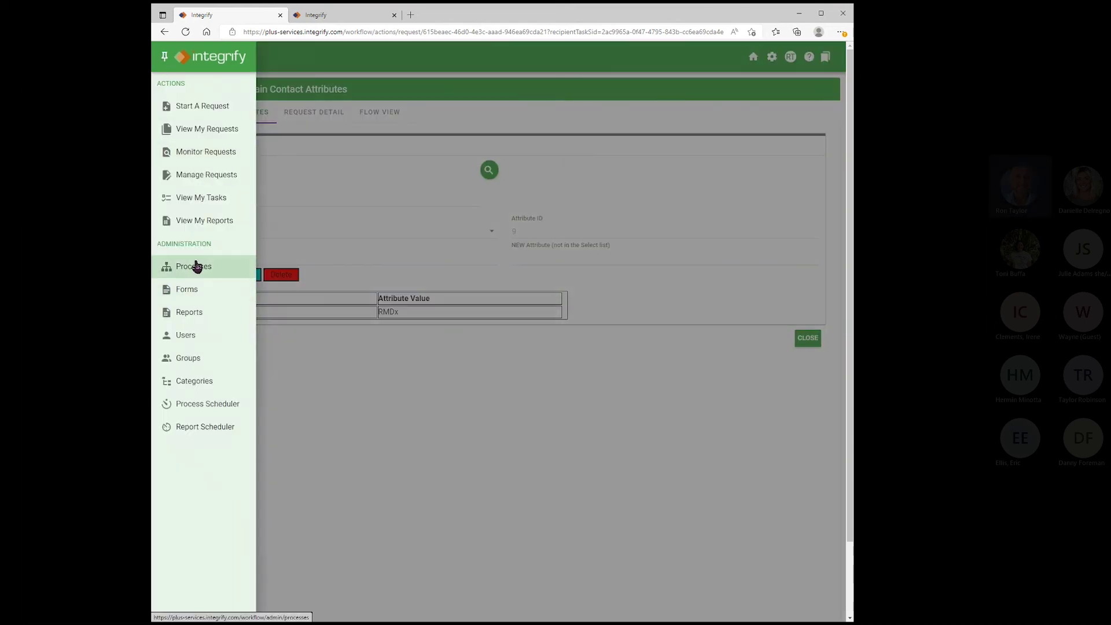
click(355, 239)
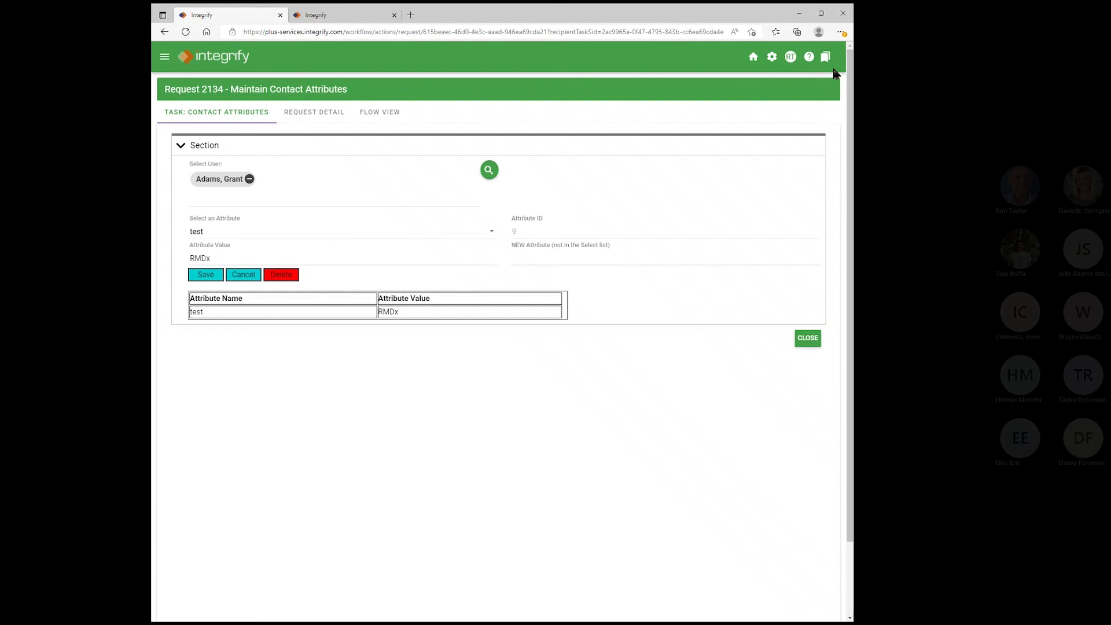
click(825, 57)
click(791, 140)
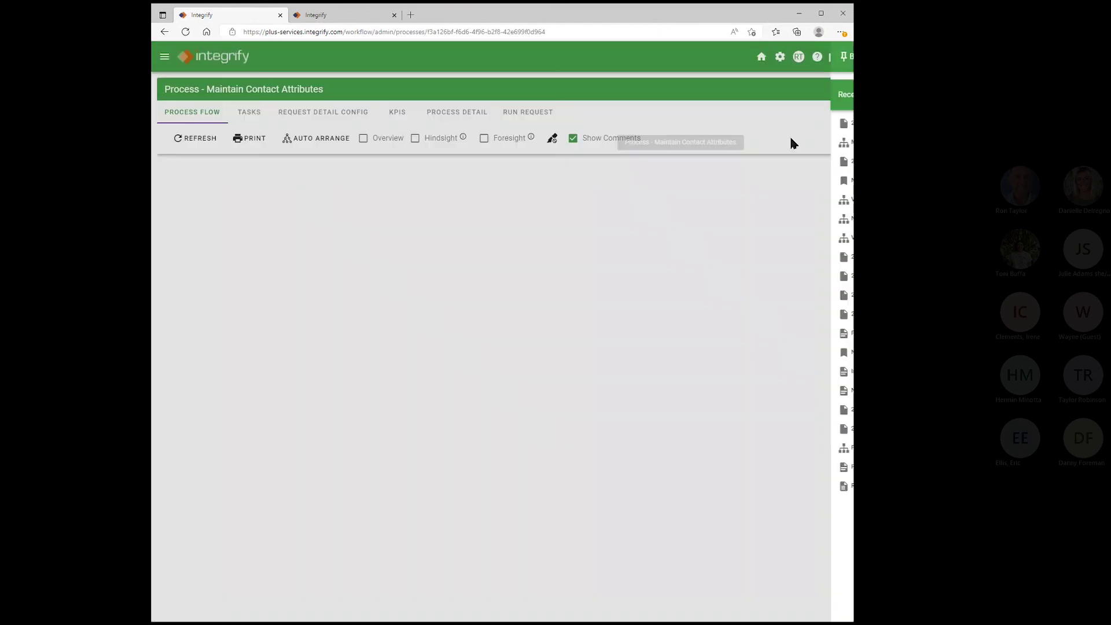
Step: Open the Contact Attributes form's JavaScript in the Form Designer and enlarge the window to show more code
click(394, 287)
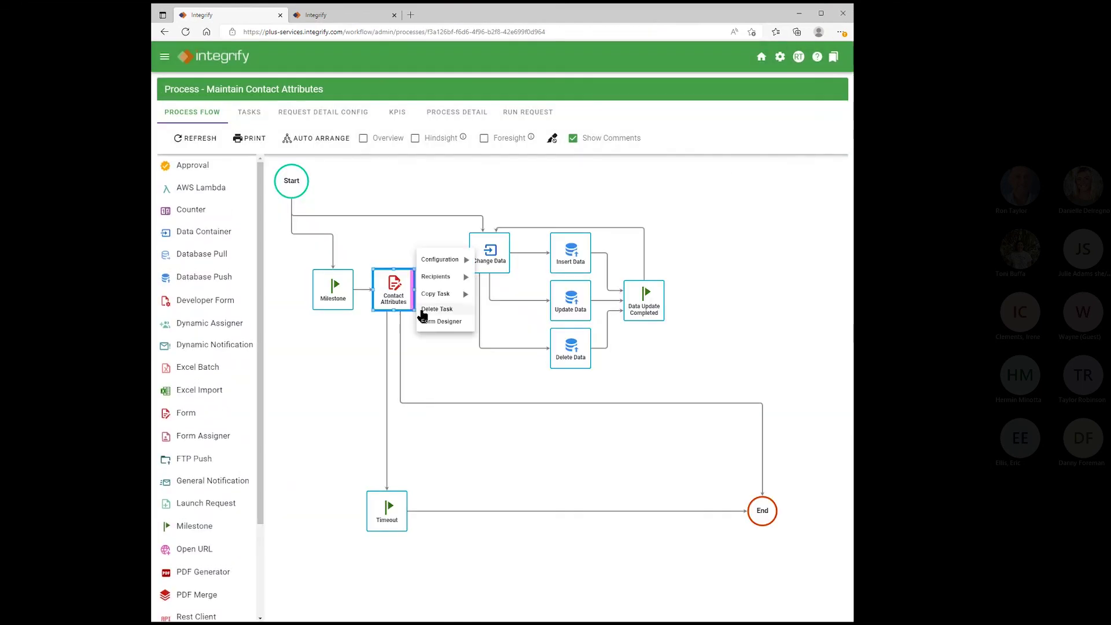
click(441, 322)
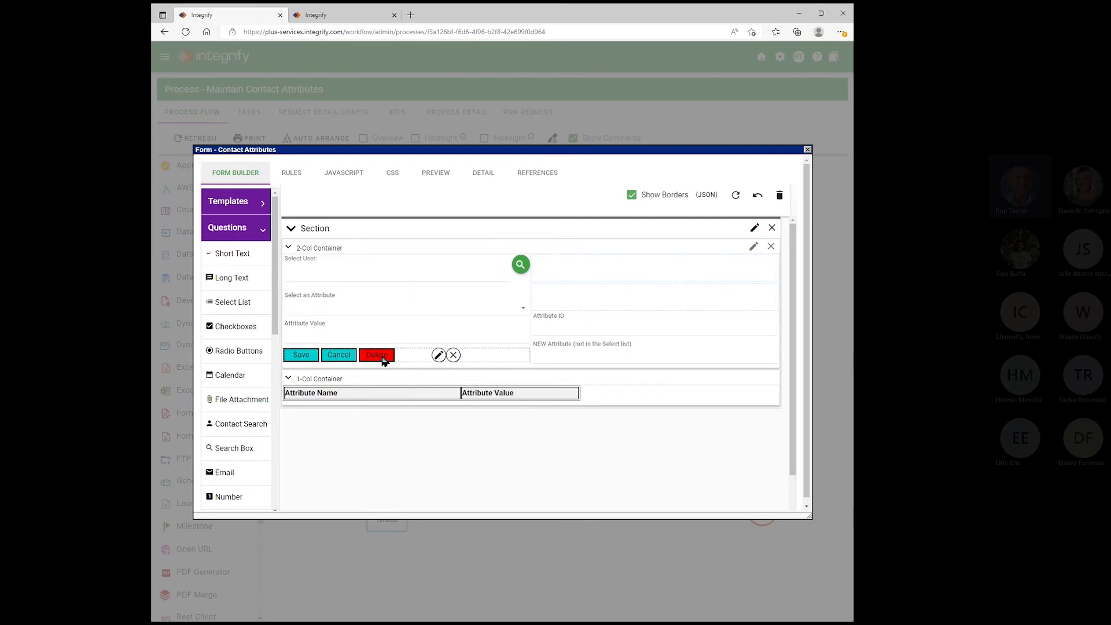
click(346, 174)
drag(389, 143, 374, 74)
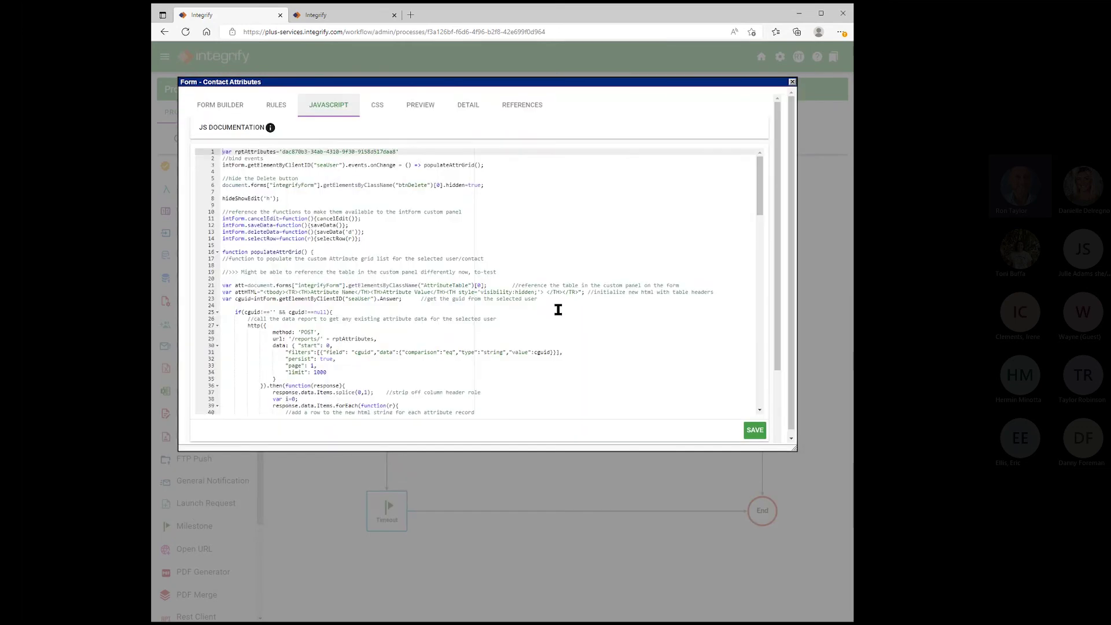
drag(796, 449, 815, 593)
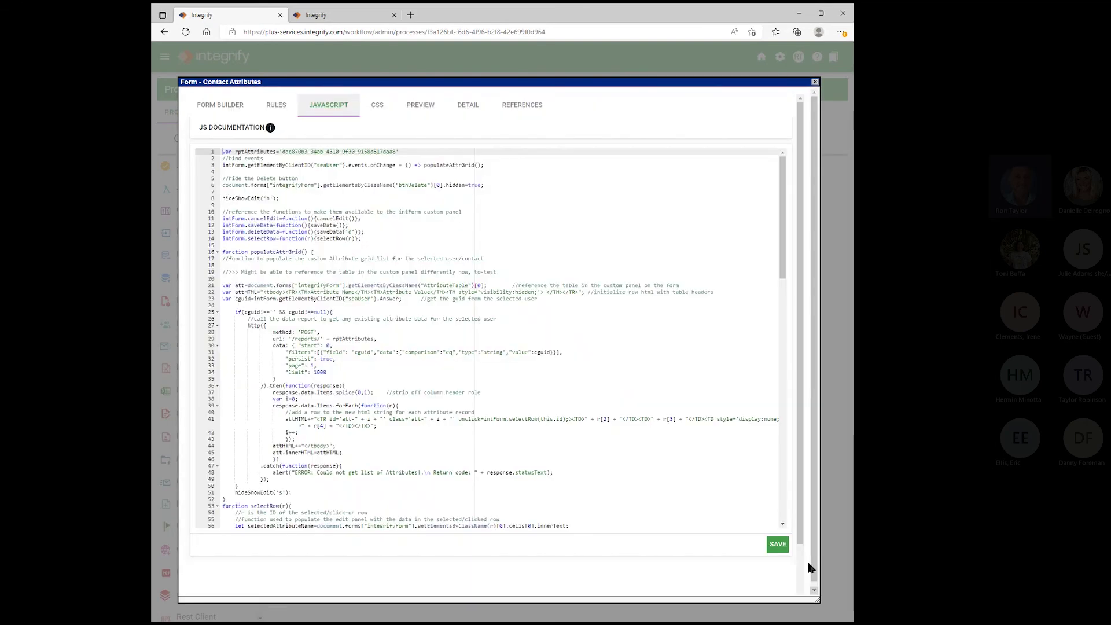
Step: Examine the saveData function and its SQL statements for the insert, update and delete operations
scroll(331, 348, down, 5)
scroll(331, 348, down, 3)
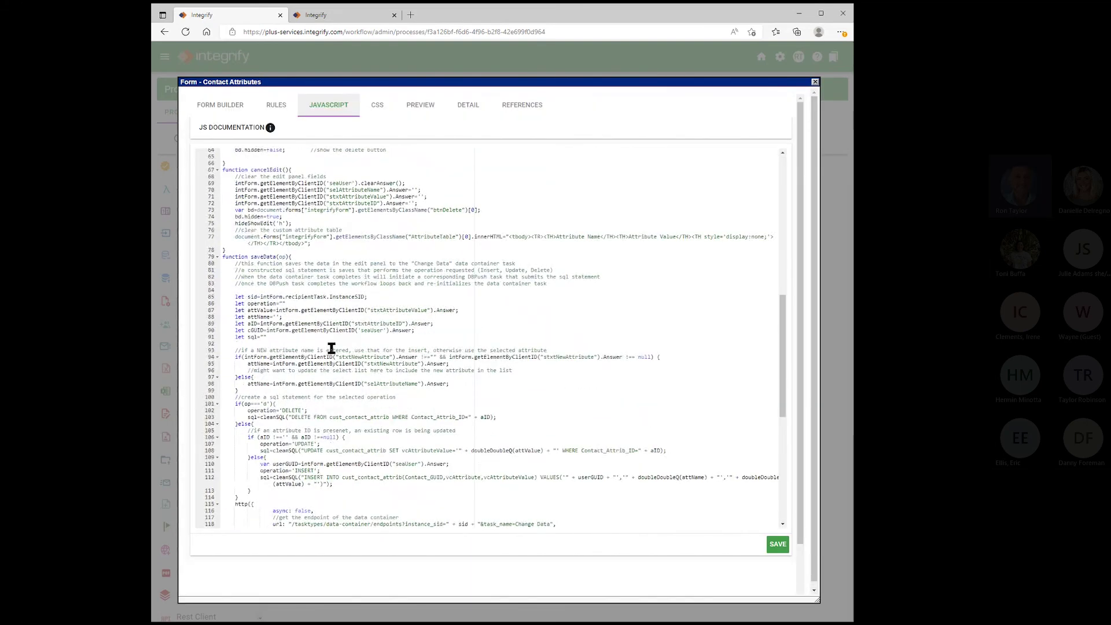
scroll(331, 348, down, 1)
scroll(331, 348, down, 1)
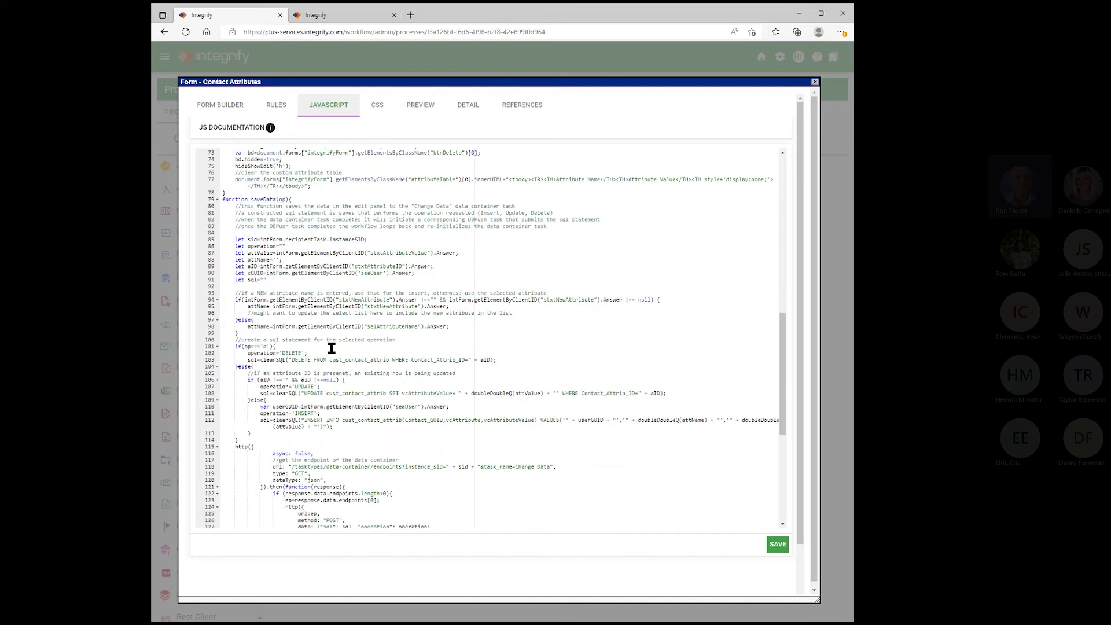
Step: Examine the GET request in the saveData function that retrieves the Change Data container's endpoint using the instance SID and task name
double_click(268, 200)
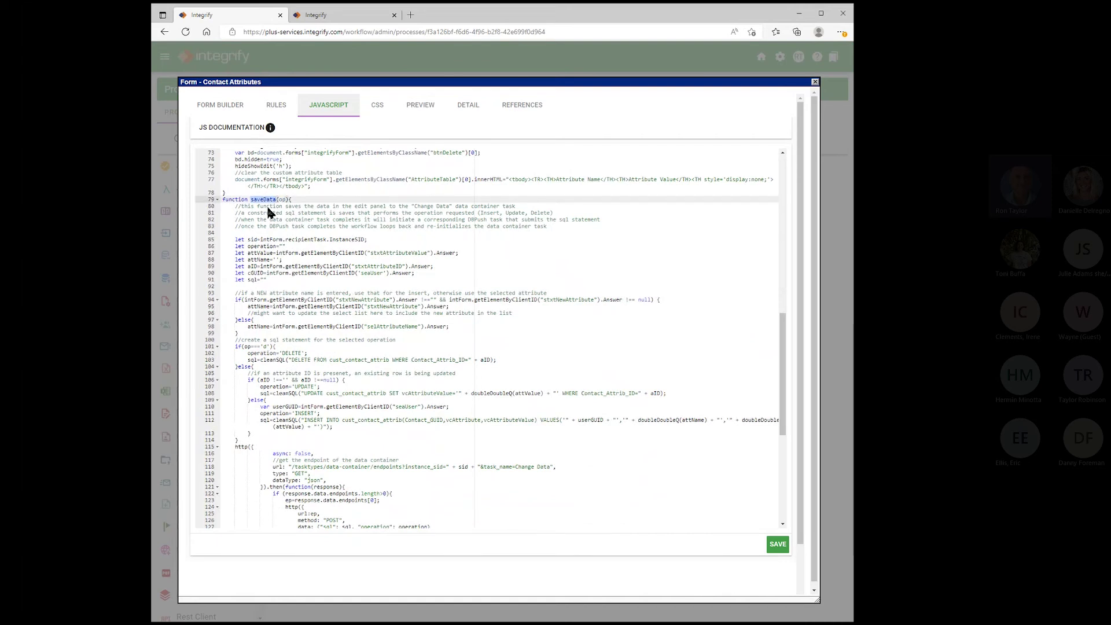
scroll(272, 348, down, 2)
scroll(272, 349, down, 2)
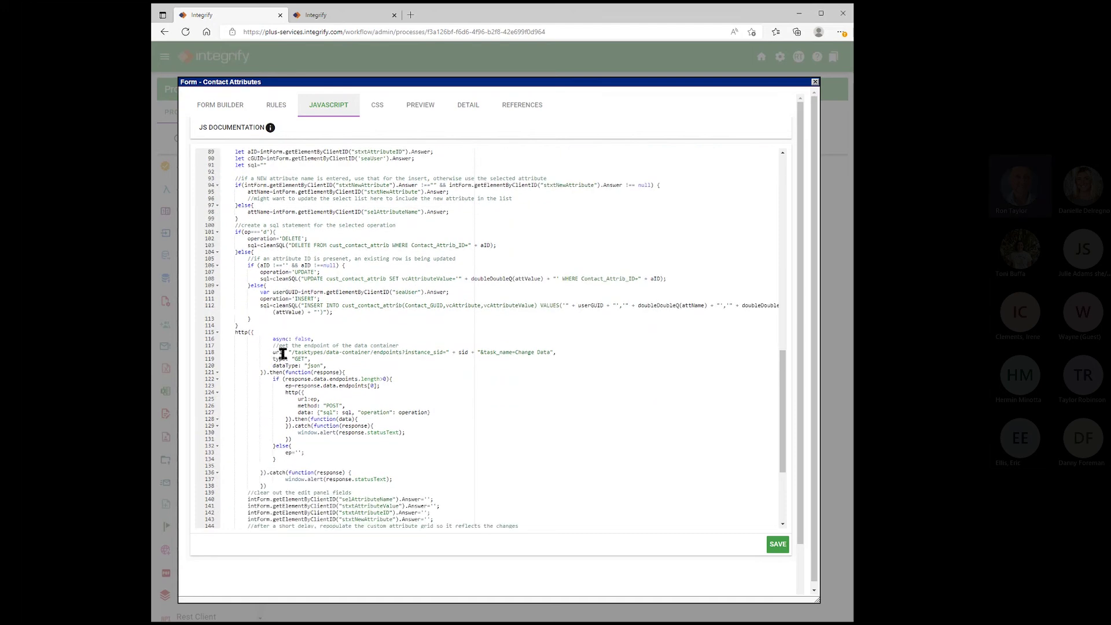
click(294, 352)
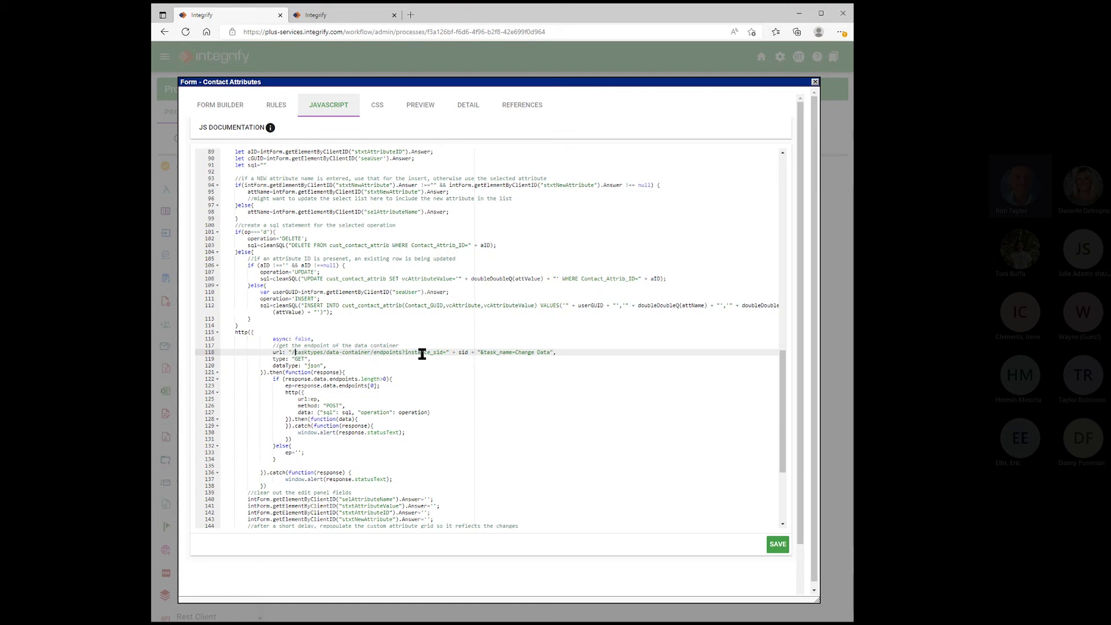
click(465, 352)
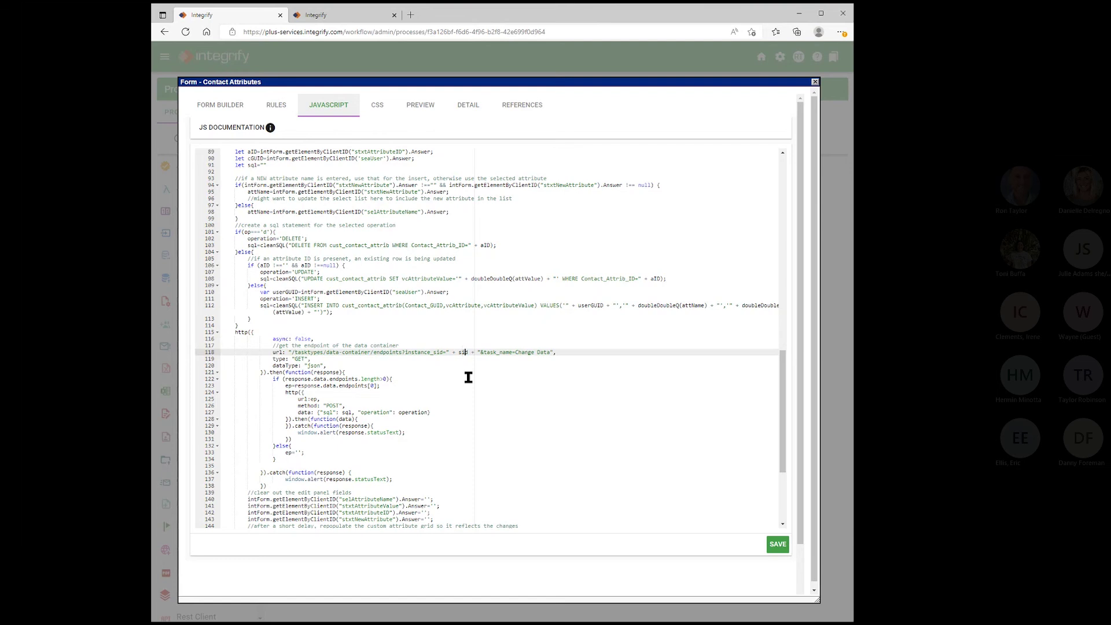
double_click(465, 353)
click(549, 353)
click(302, 360)
double_click(301, 360)
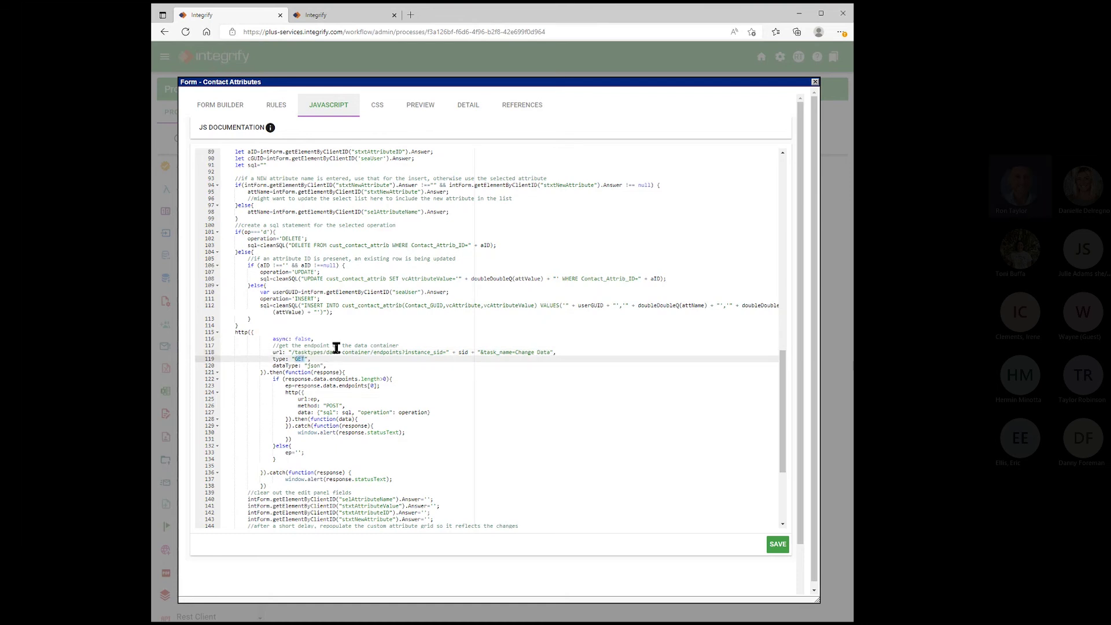
Step: Examine the response's endpoints check and the nested POST request that sends the sql and operation values to the data container
double_click(343, 379)
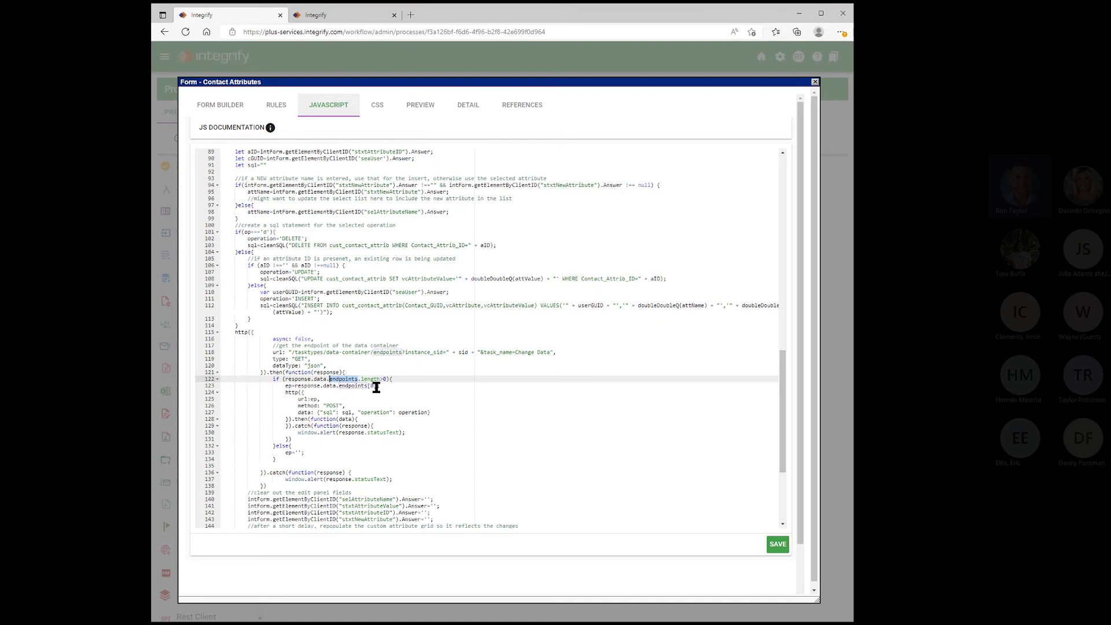
click(375, 386)
double_click(332, 406)
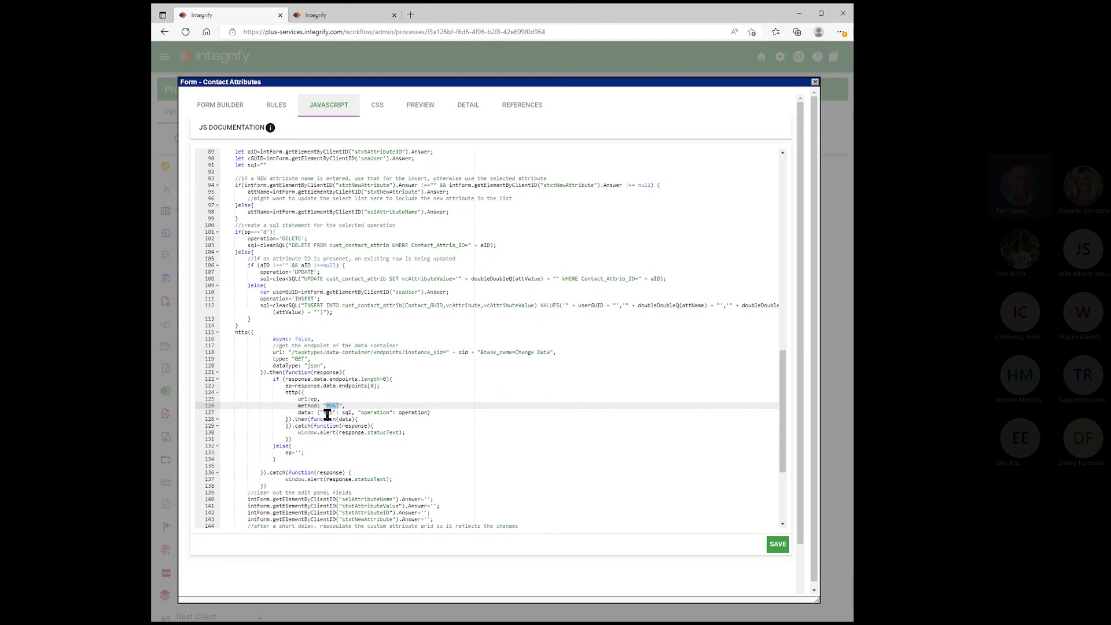
double_click(328, 412)
double_click(376, 413)
click(329, 415)
shift+click(428, 412)
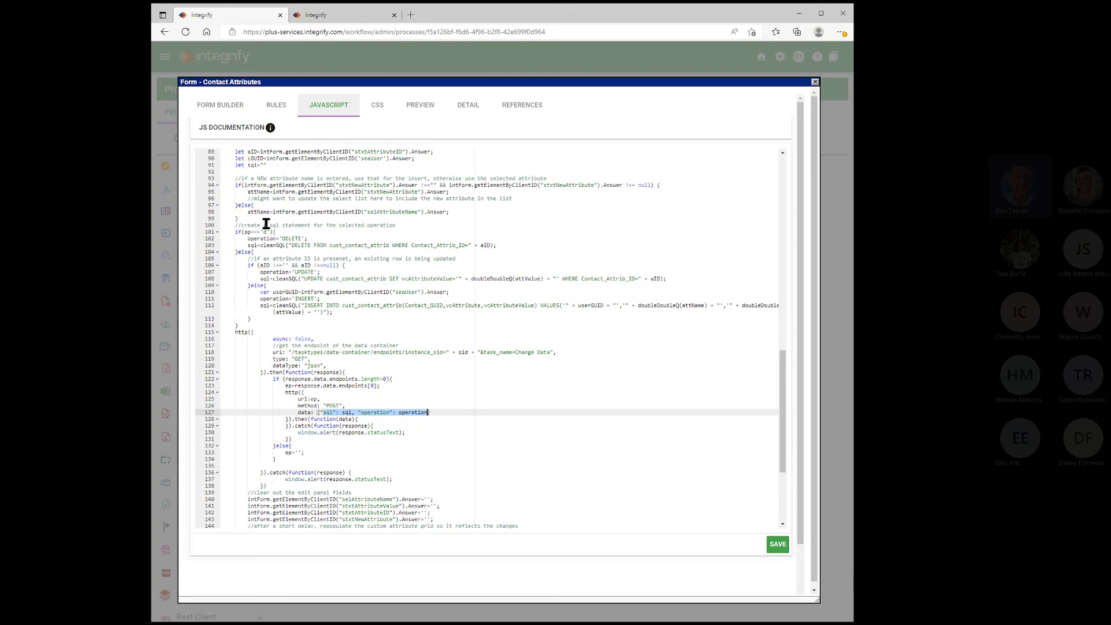
Step: Close the Contact Attributes form window and point out the Change Data task in the process flow
click(815, 83)
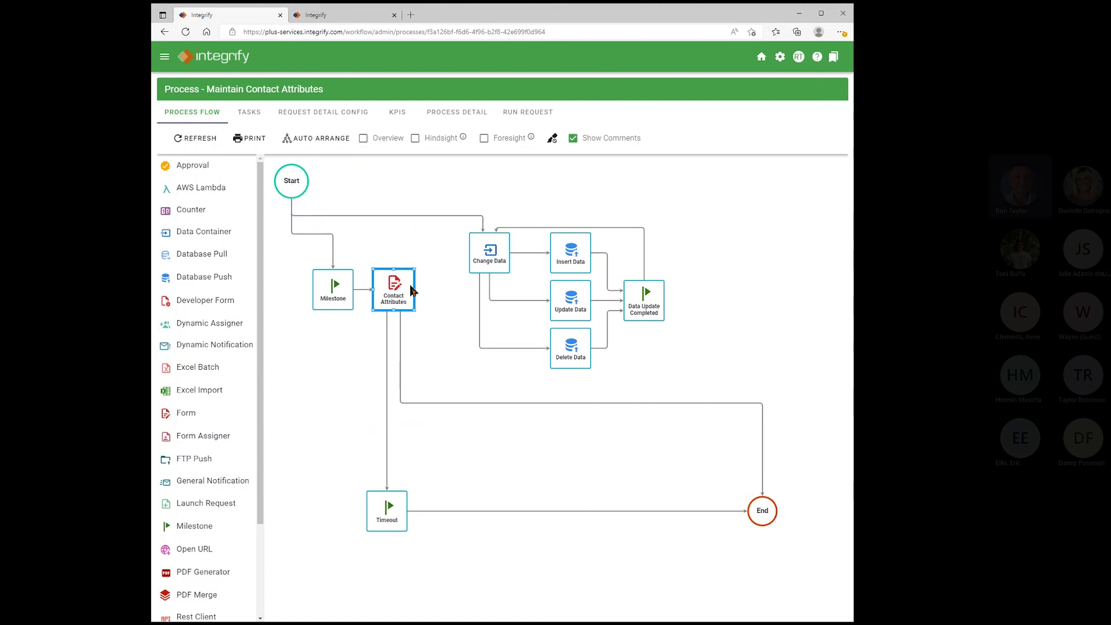
click(474, 242)
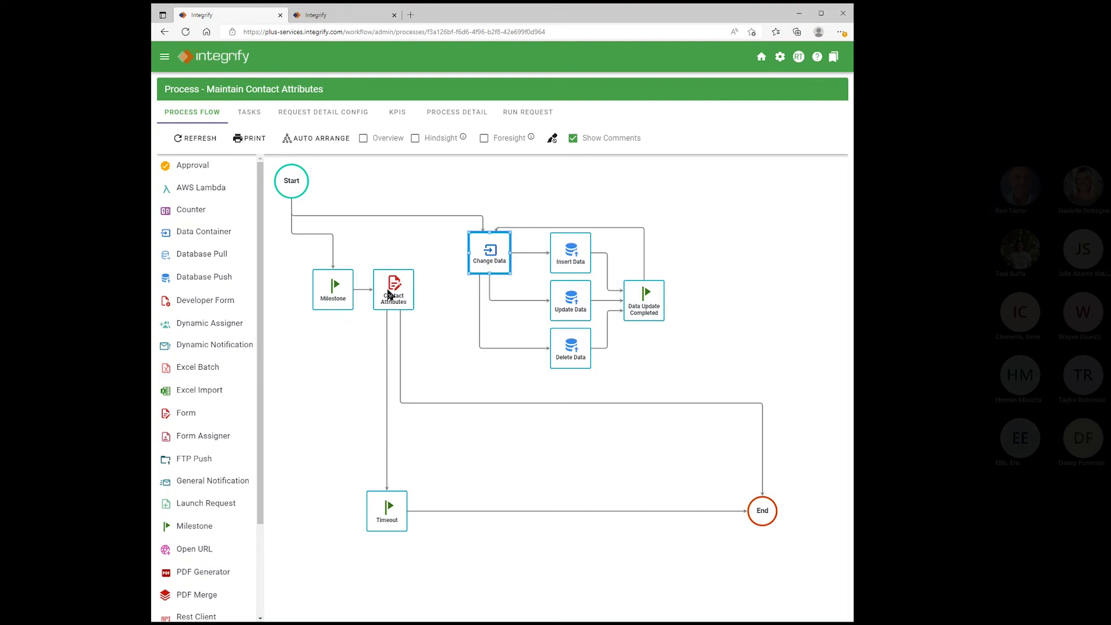
click(349, 364)
Step: Switch to the recently visited Vendor Invoice Payment - DC Webinar process and review the Receive Payment Data task's captured fields
click(833, 56)
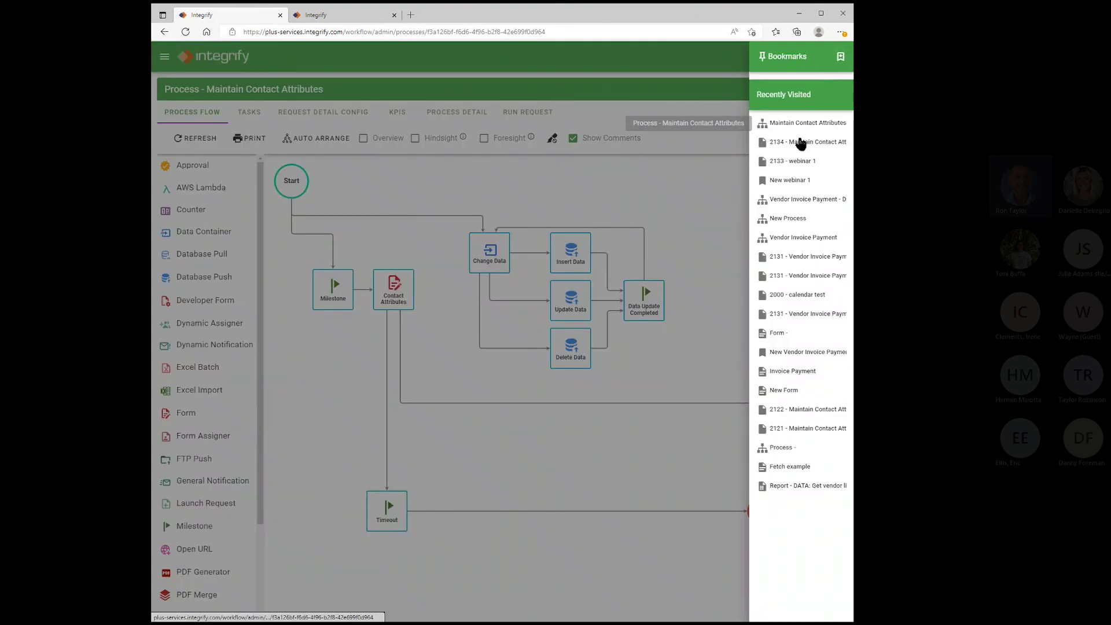
click(794, 199)
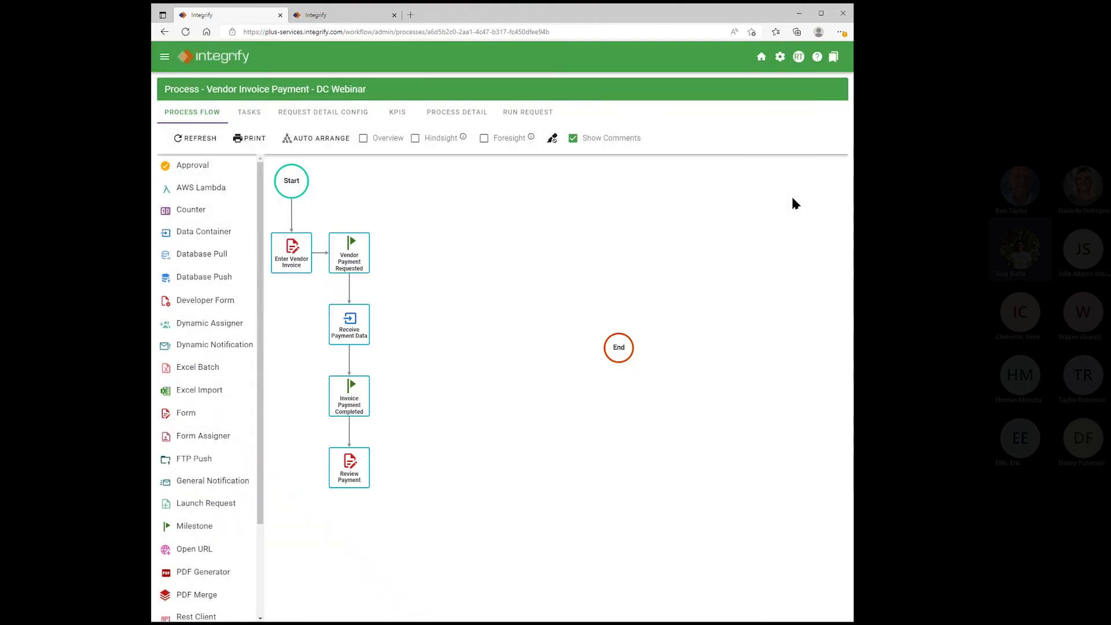
click(351, 329)
mouse_move(409, 294)
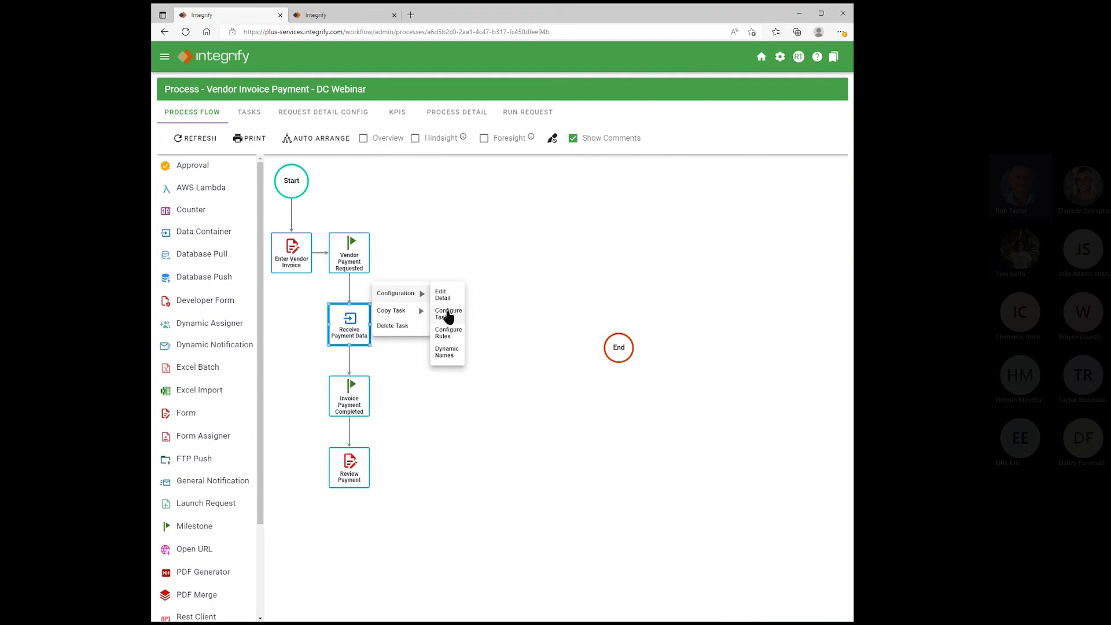
click(448, 315)
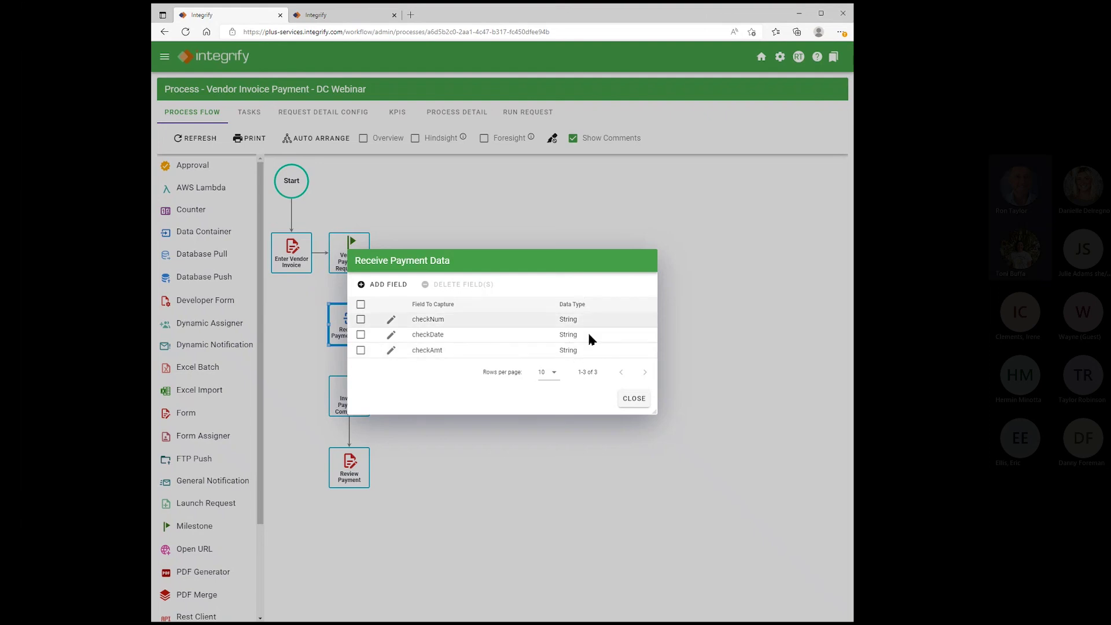
click(632, 400)
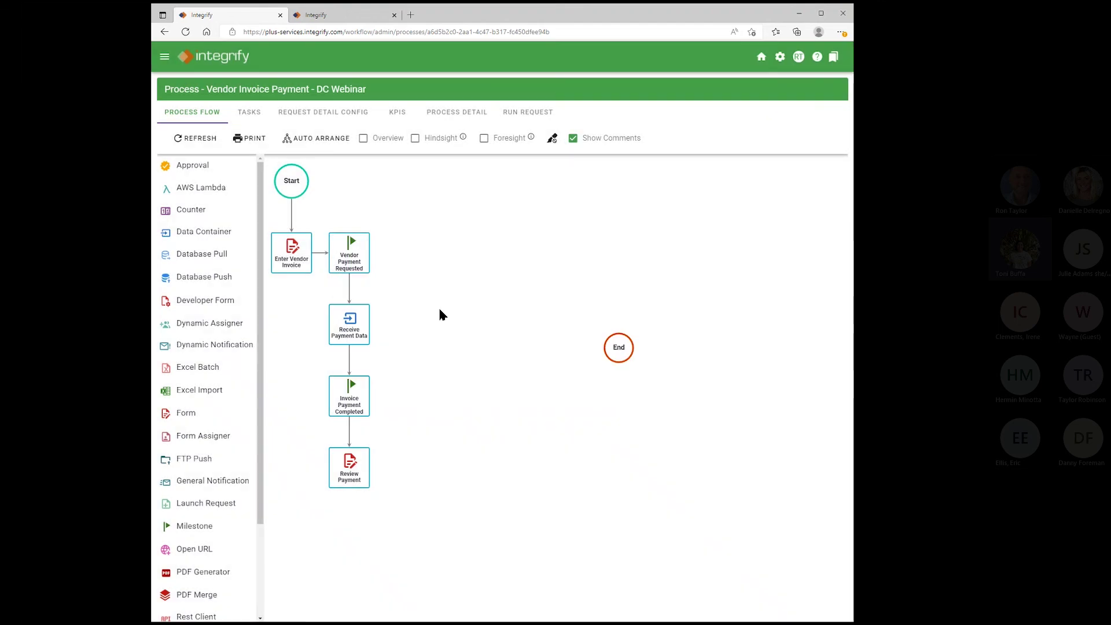